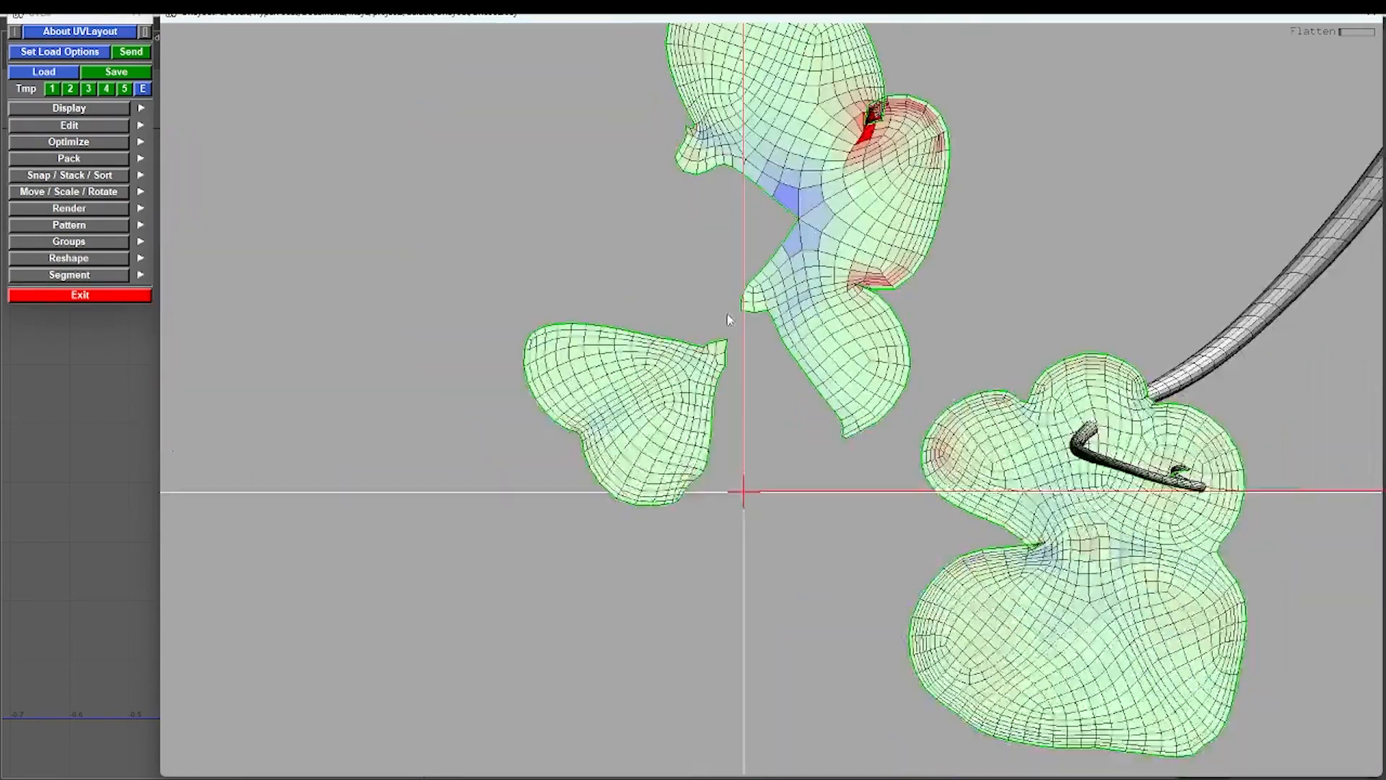
- Split the lobed shell along its tagged edges and flatten the resulting pieces
key("shift+s")
key("f")
right_click_drag(925, 304, 915, 450)
- Flatten the long tapered stem shell, using continuous flattening to relax it
key("f")
key("shift+f")
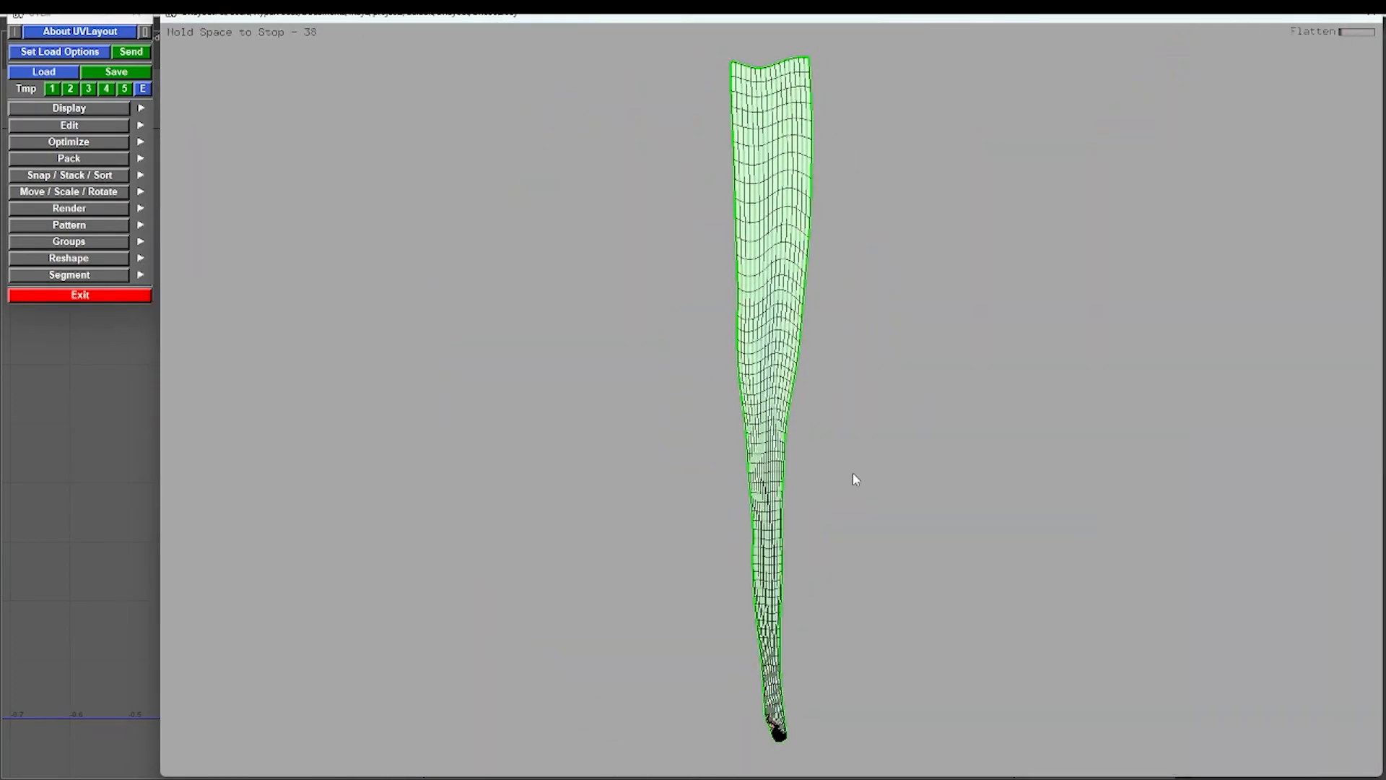
key("space")
key("f")
key("shift+f")
- Split the next plant shell along its tagged edges and flatten it
right_click_drag(739, 356, 703, 415)
key("shift+s")
key("f")
middle_click_drag(1321, 408, 948, 411)
mouse_move(947, 411)
right_mouse_down()
mouse_move(971, 527)
mouse_move(931, 404)
right_mouse_up()
- Send a plant shell back to the edit view, cut a further seam and drop it again for flattening
key("shift+d")
key("2")
key("c")
key("d")
key("1")
middle_click_drag(1160, 381, 779, 397)
key("f")
right_click_drag(779, 397, 801, 426)
- Split the following plant shell along its tagged edges and relax it with continuous flattening
key("shift+s")
key("f")
middle_click_drag(620, 424, 659, 331)
key("shift+f")
key("space")
right_click_drag(659, 331, 1157, 626)
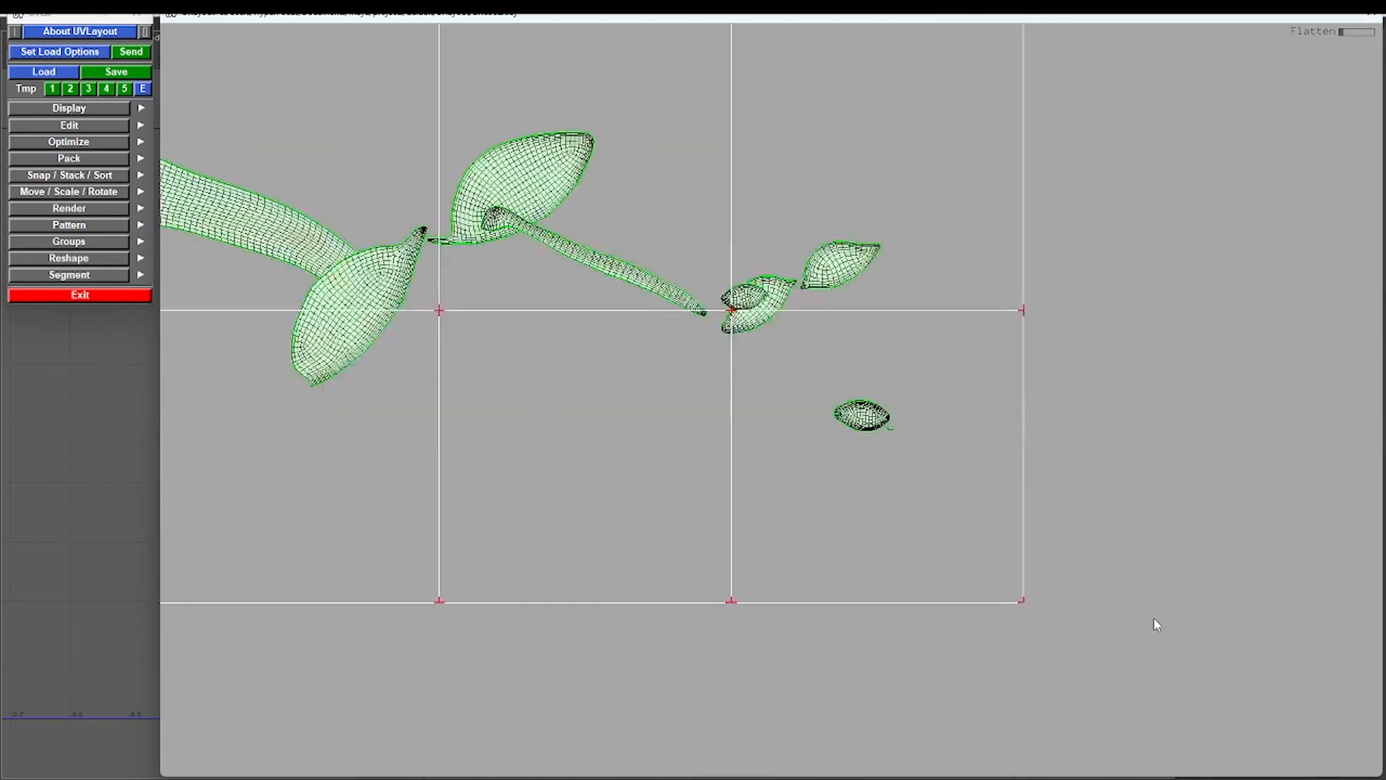
- Weld the tagged edge at the pointed end of the small leaf shell and flatten the shell
right_click_drag(864, 414, 880, 505)
key("w")
key("f")
right_click_drag(425, 324, 533, 373)
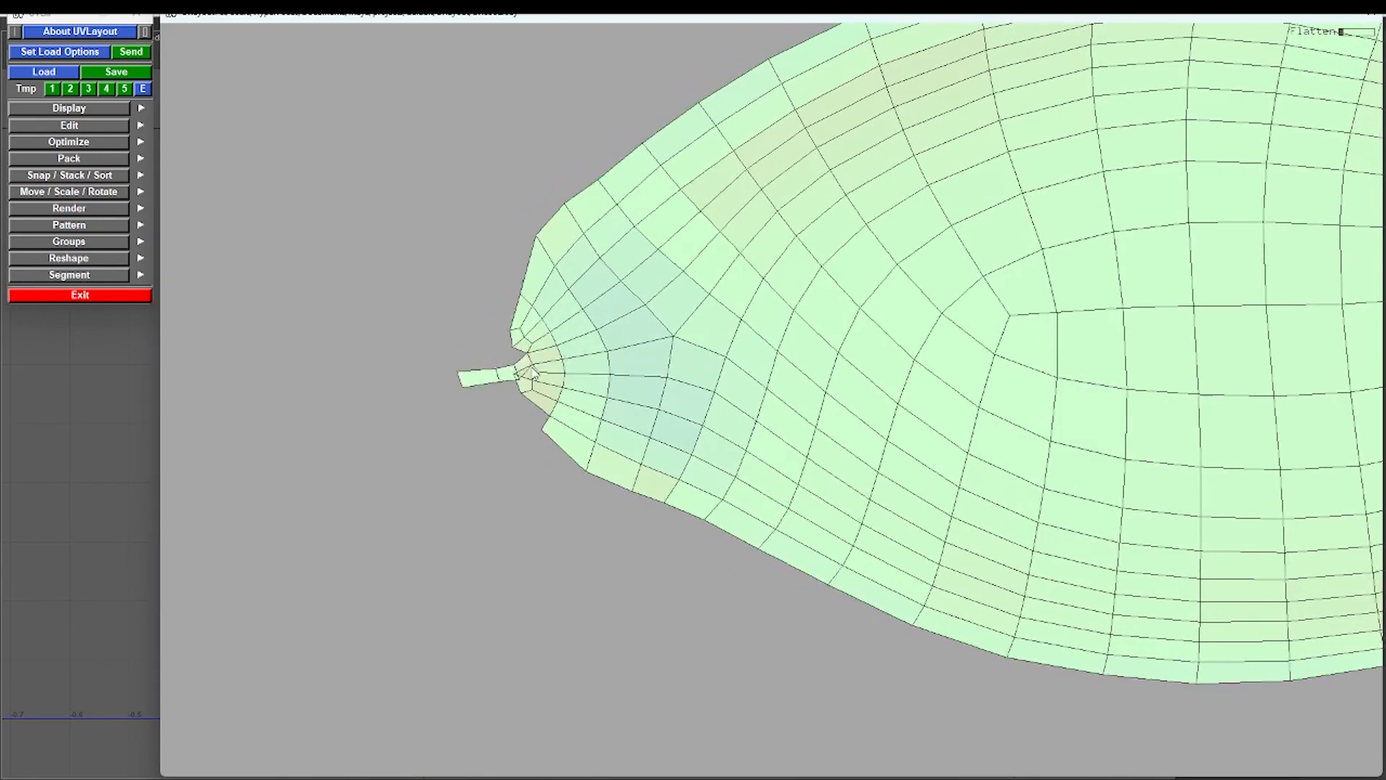
key("f")
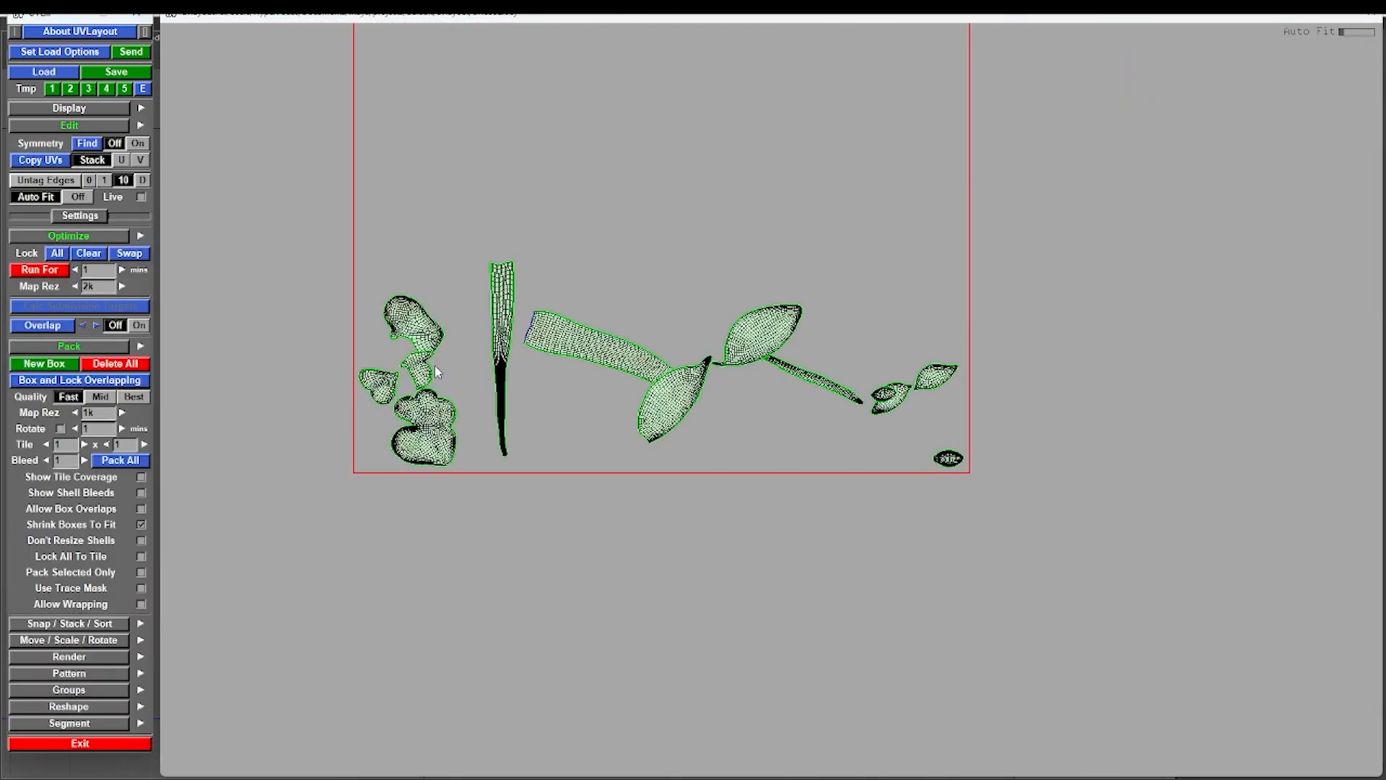
- Try to straighten the thin branch shell beside the large leaves into a rectangle
right_click_drag(436, 372, 563, 426)
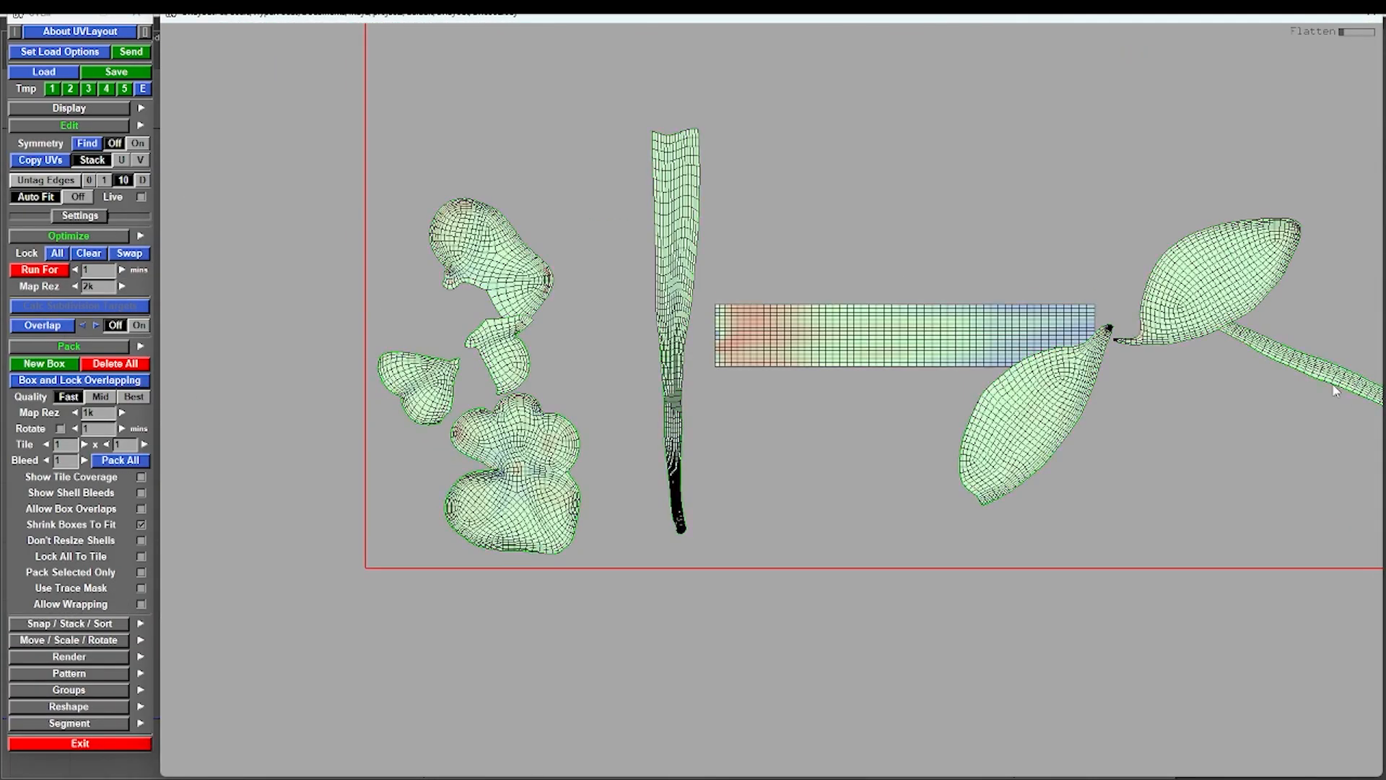
middle_click_drag(1083, 375, 693, 383)
middle_click_drag(1011, 375, 566, 220)
right_click_drag(566, 220, 440, 275)
key("r")
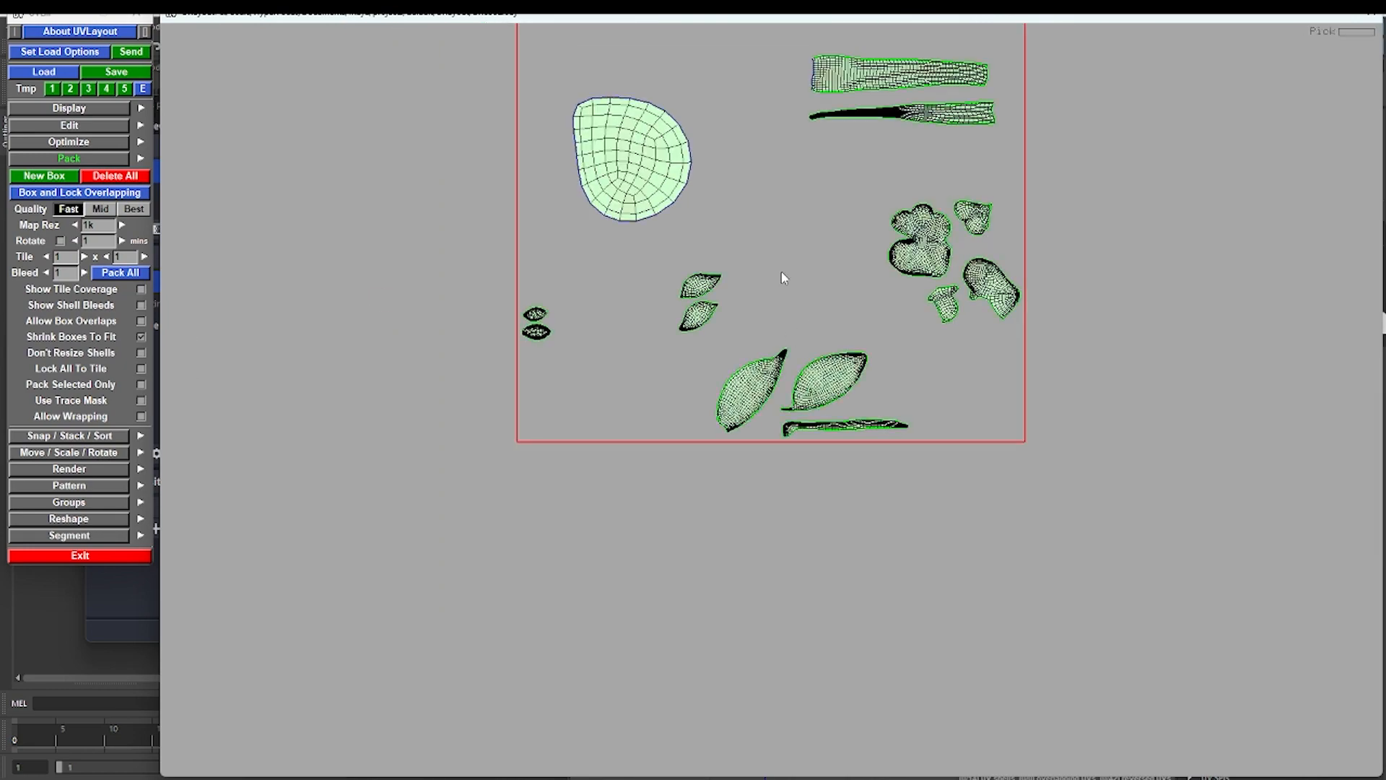
- Flatten the split lobed shell and the shell with the overlapping, distorted curled end
scroll(781, 270, "up", 6)
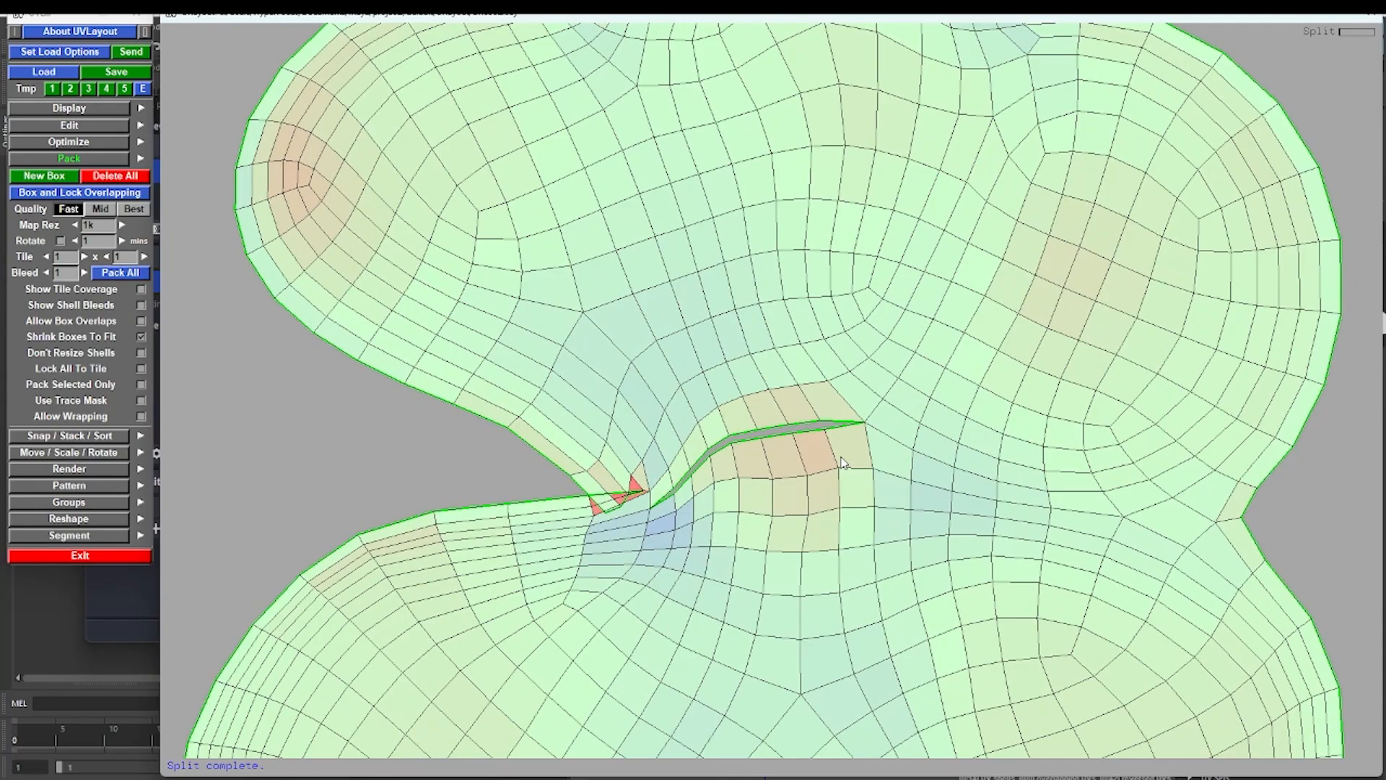
key("f")
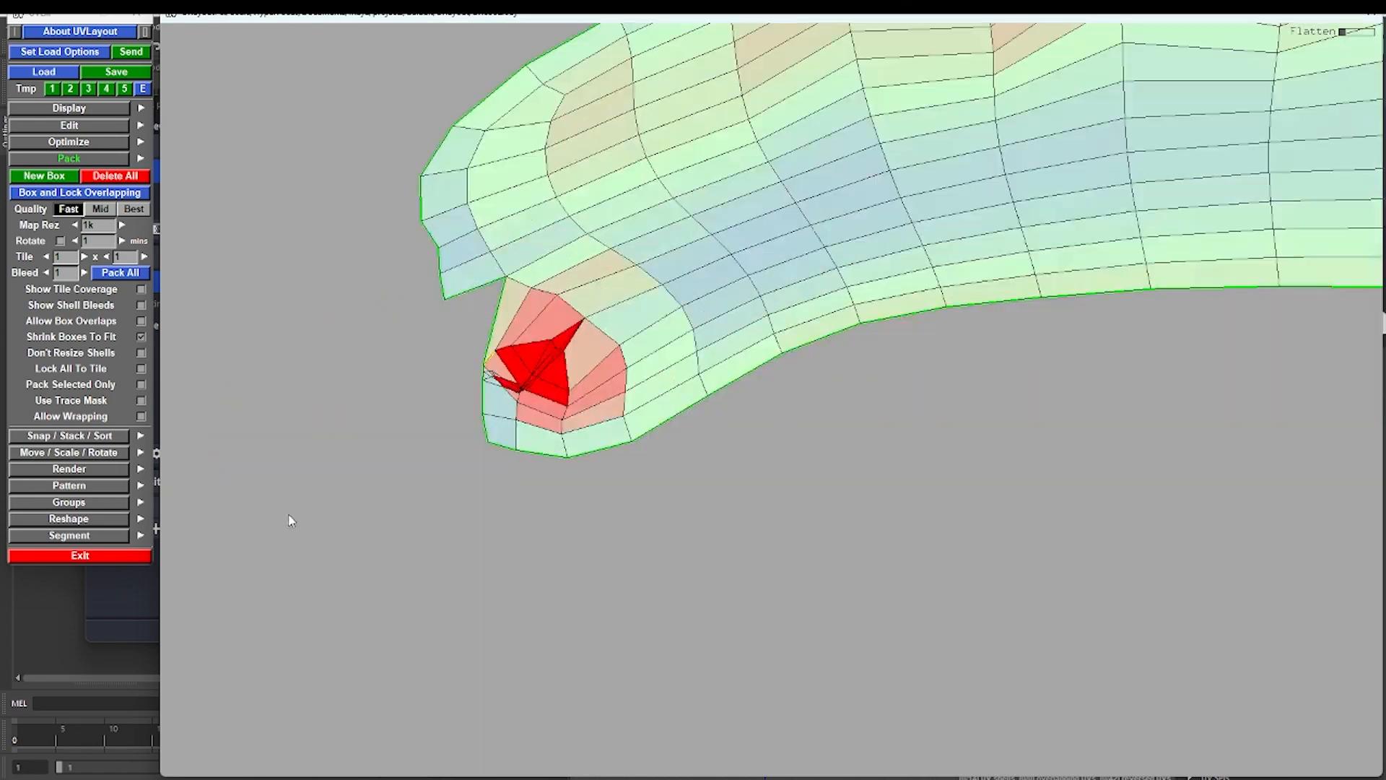
key("f")
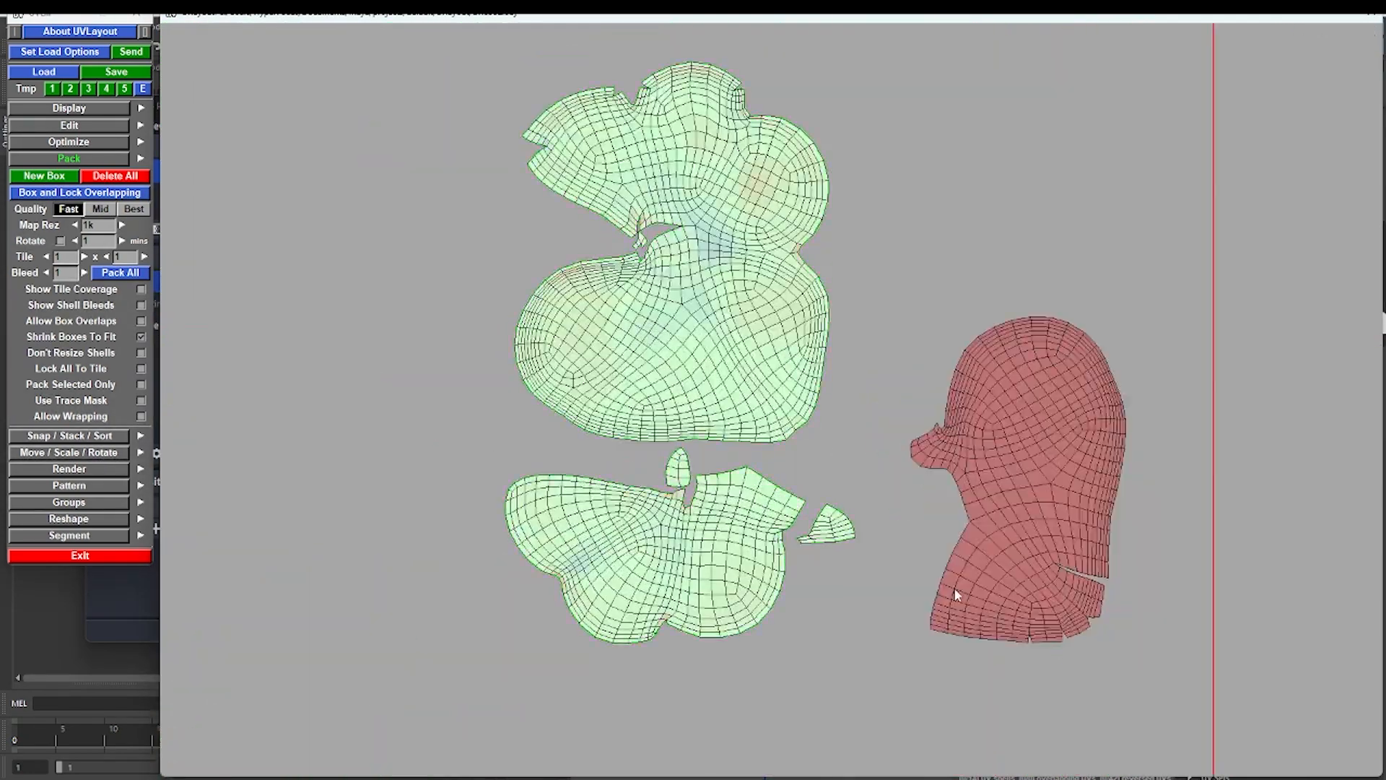
right_click_drag(798, 527, 816, 424)
middle_click_drag(817, 424, 834, 267)
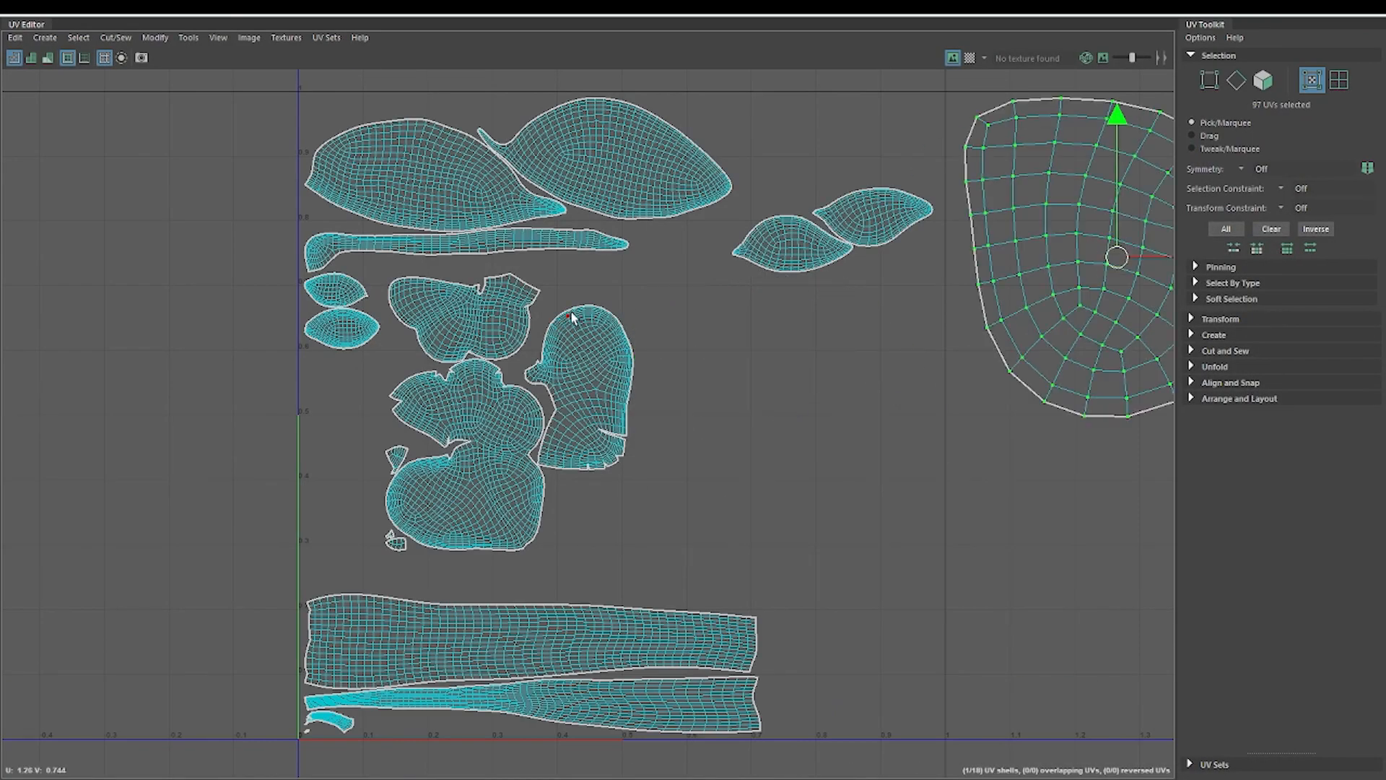
- In Maya's UV Editor, move the lobed shells beside the long stem strips and lower the large leaf group onto them
left_click_drag(571, 313, 390, 547)
left_click_drag(506, 406, 896, 576)
left_click_drag(579, 374, 246, 147)
left_click_drag(518, 223, 469, 555)
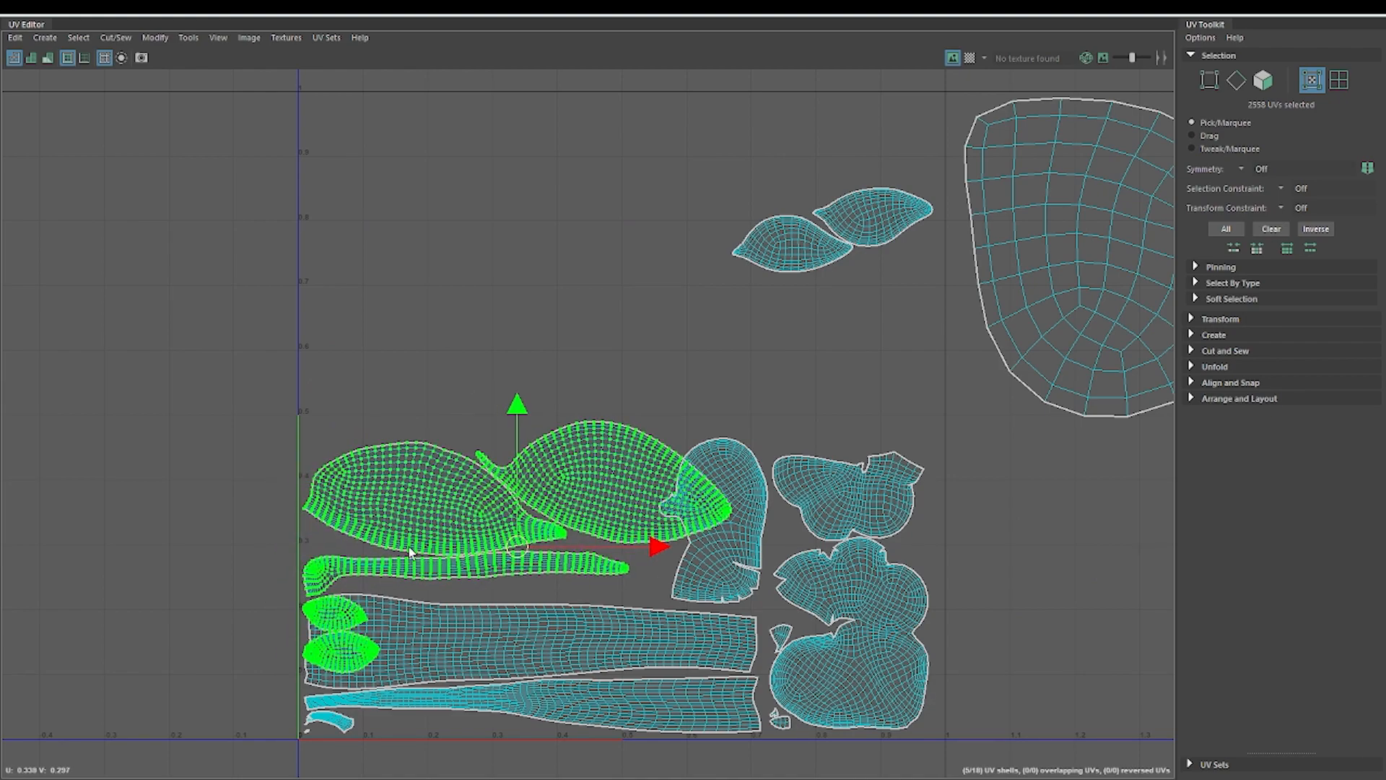
- Place the two small leaf shells above the large leaves and the head-shaped shell above the other lobed shells
scroll(374, 598, "up", 3)
left_click(320, 643)
scroll(933, 480, "down", 5)
left_click_drag(694, 369, 857, 223)
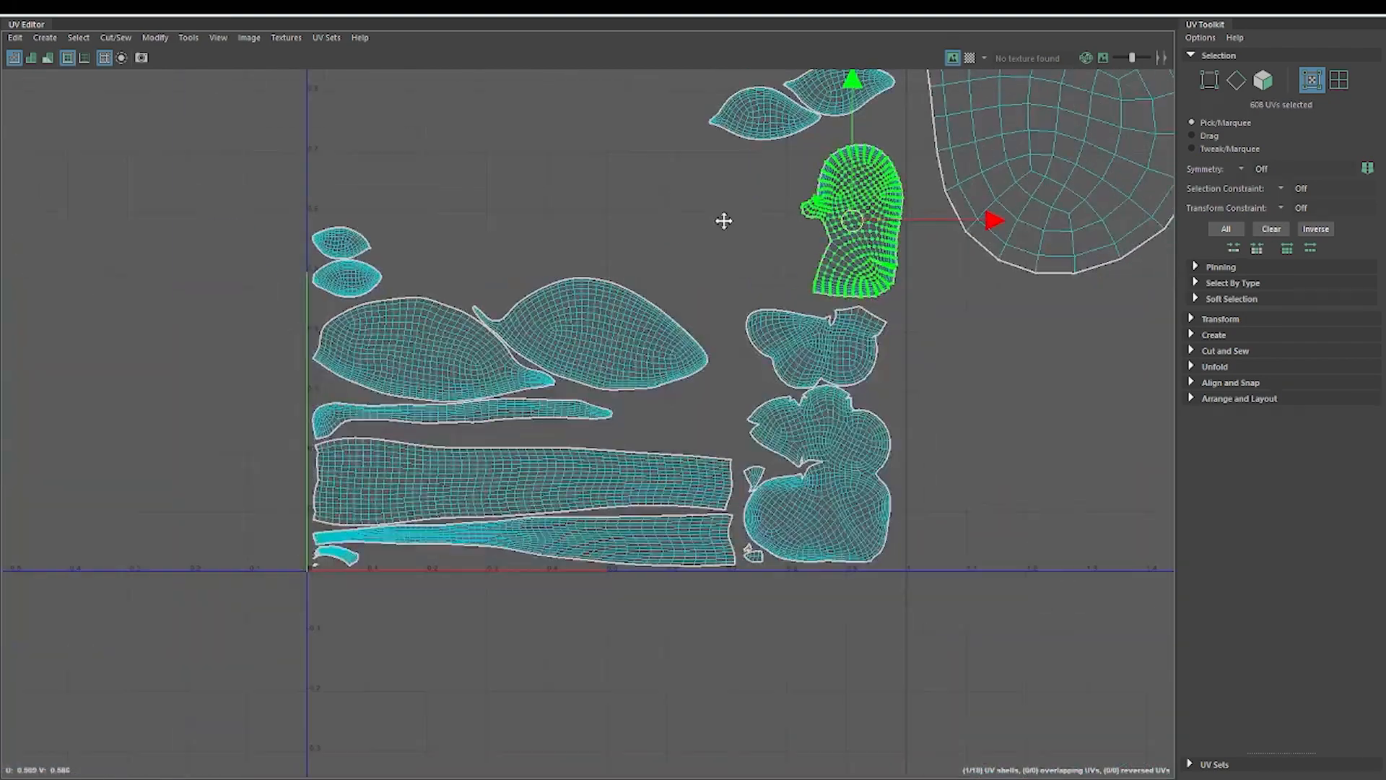
- Move the large round shell into the tile above the leaves and shift the paired leaf shells toward the tile's upper edge
middle_click_drag(724, 220, 755, 437, "alt")
left_click(1083, 369)
left_click_drag(1109, 345, 511, 353)
left_click_drag(860, 148, 798, 130)
scroll(717, 379, "down", 2)
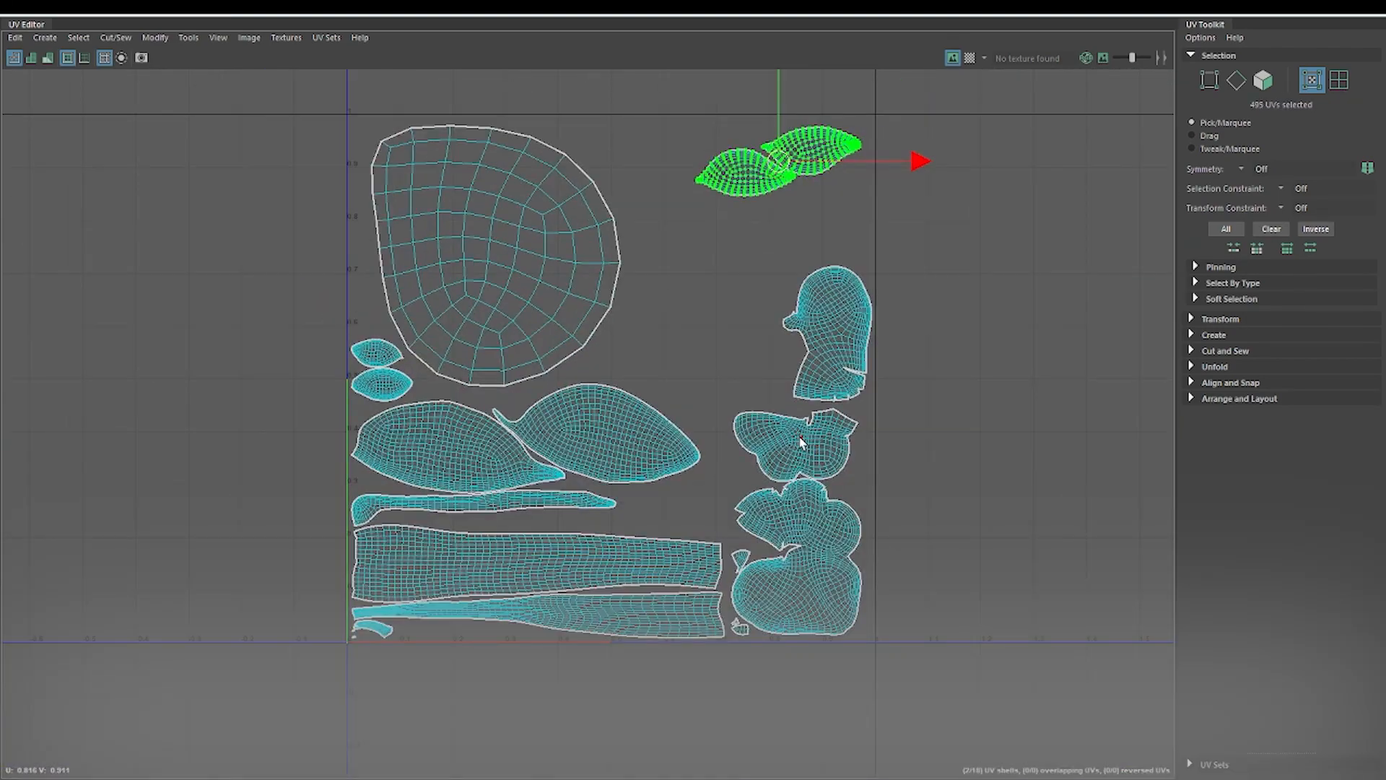
- Select all shells except the large round one, scale them up slightly and reposition them inside the tile
scroll(860, 173, "down", 2)
left_click_drag(898, 116, 455, 549)
left_click(532, 316, "ctrl")
key("r")
left_click_drag(671, 328, 690, 327)
key("w")
left_click_drag(671, 327, 698, 317)
- Move and rotate the uppermost small leaf shell to fit beside the large round shell
scroll(724, 419, "up", 3)
scroll(362, 241, "up", 4)
left_click_drag(316, 211, 373, 261)
key("e")
left_click_drag(360, 392, 392, 347)
scroll(356, 296, "down", 4)
left_click(355, 296)
- Rearrange the lobed shells and their small pieces into a tight column along the tile's edge
scroll(589, 325, "up", 3)
middle_click_drag(1068, 404, 462, 275, "alt")
left_click_drag(917, 433, 703, 609)
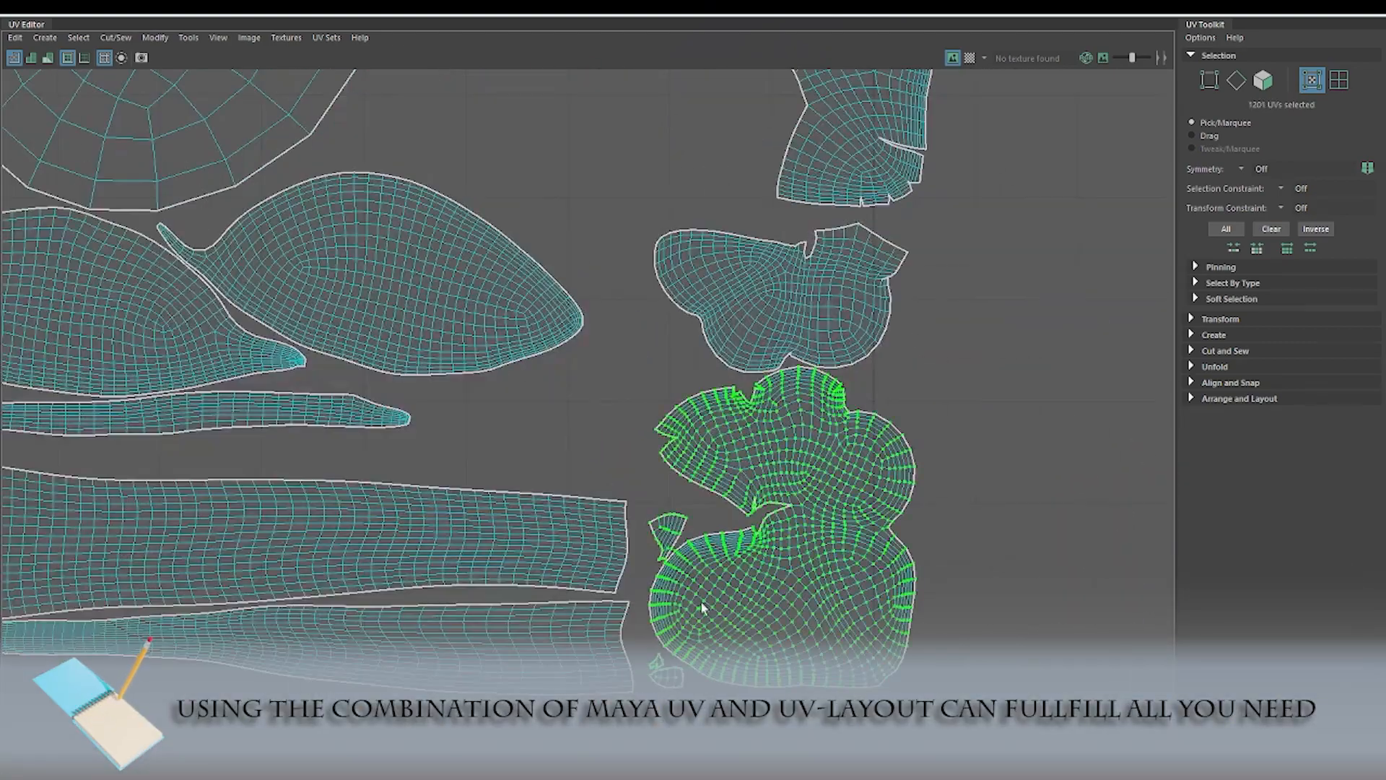
left_click_drag(751, 534, 684, 368)
left_click(862, 304)
left_click_drag(776, 311, 723, 614)
scroll(723, 614, "down", 3)
left_click(911, 477)
left_click_drag(914, 474, 842, 394)
- Move the paired leaf shells into the gap between the large round shell and the head-shaped shell
left_click_drag(985, 170, 787, 267)
key("e")
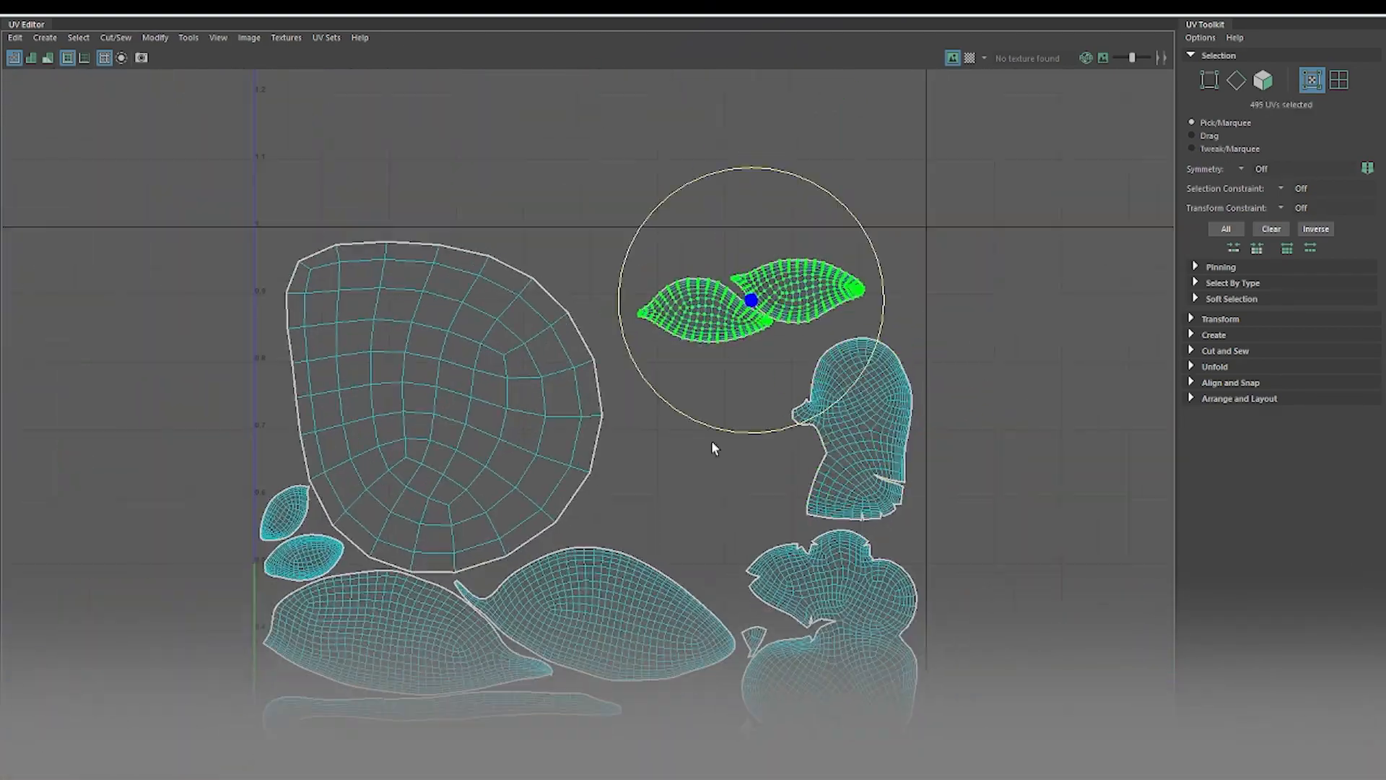
left_click(595, 475)
- Rotate the large leaf shell nearest the tile's edge and nudge the neighbouring shells into place
scroll(594, 475, "up", 3)
left_click(791, 563)
scroll(795, 592, "up", 1)
middle_click_drag(433, 376, 592, 314, "alt")
left_click_drag(321, 224, 345, 297)
key("w")
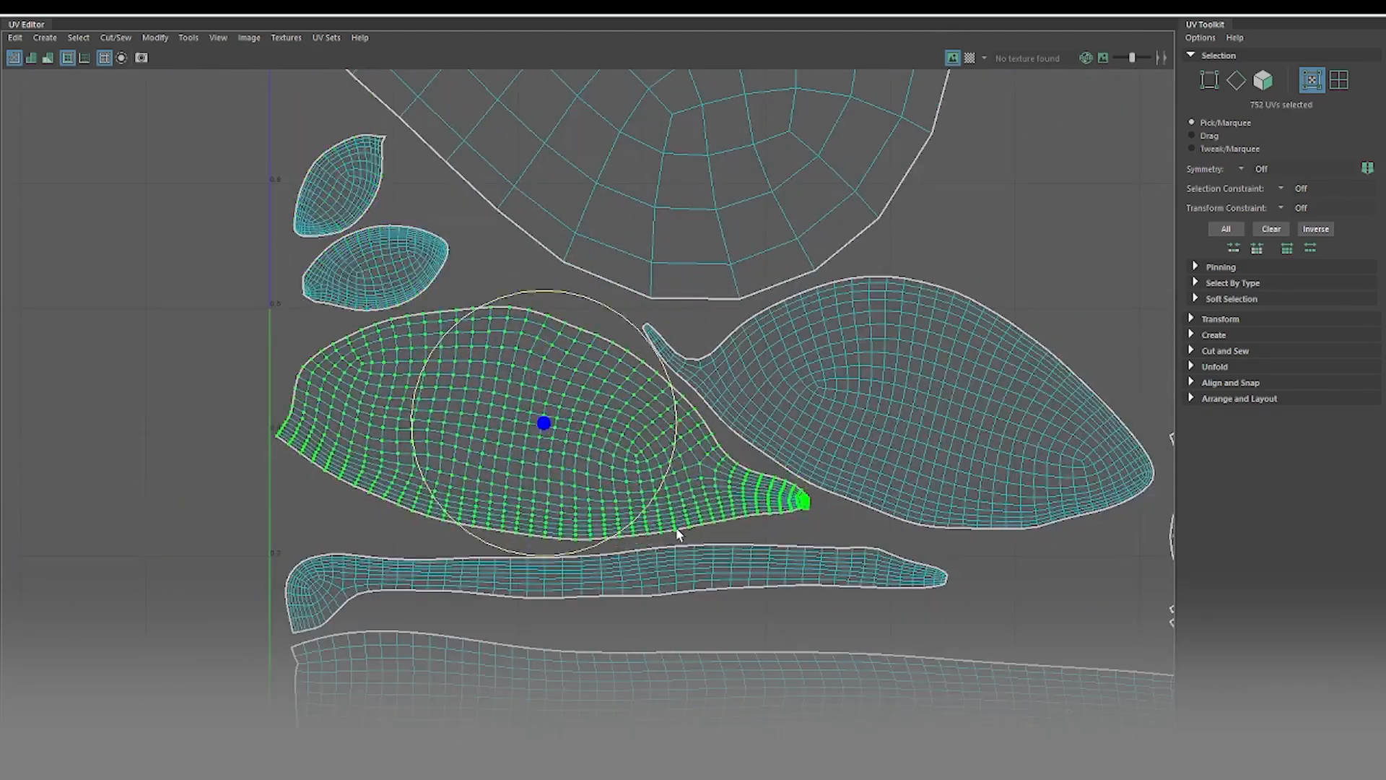
scroll(678, 529, "down", 4)
left_click(734, 566)
scroll(434, 711, "up", 5)
middle_click_drag(433, 711, 534, 527, "alt")
left_click_drag(517, 501, 401, 550)
scroll(492, 556, "down", 6)
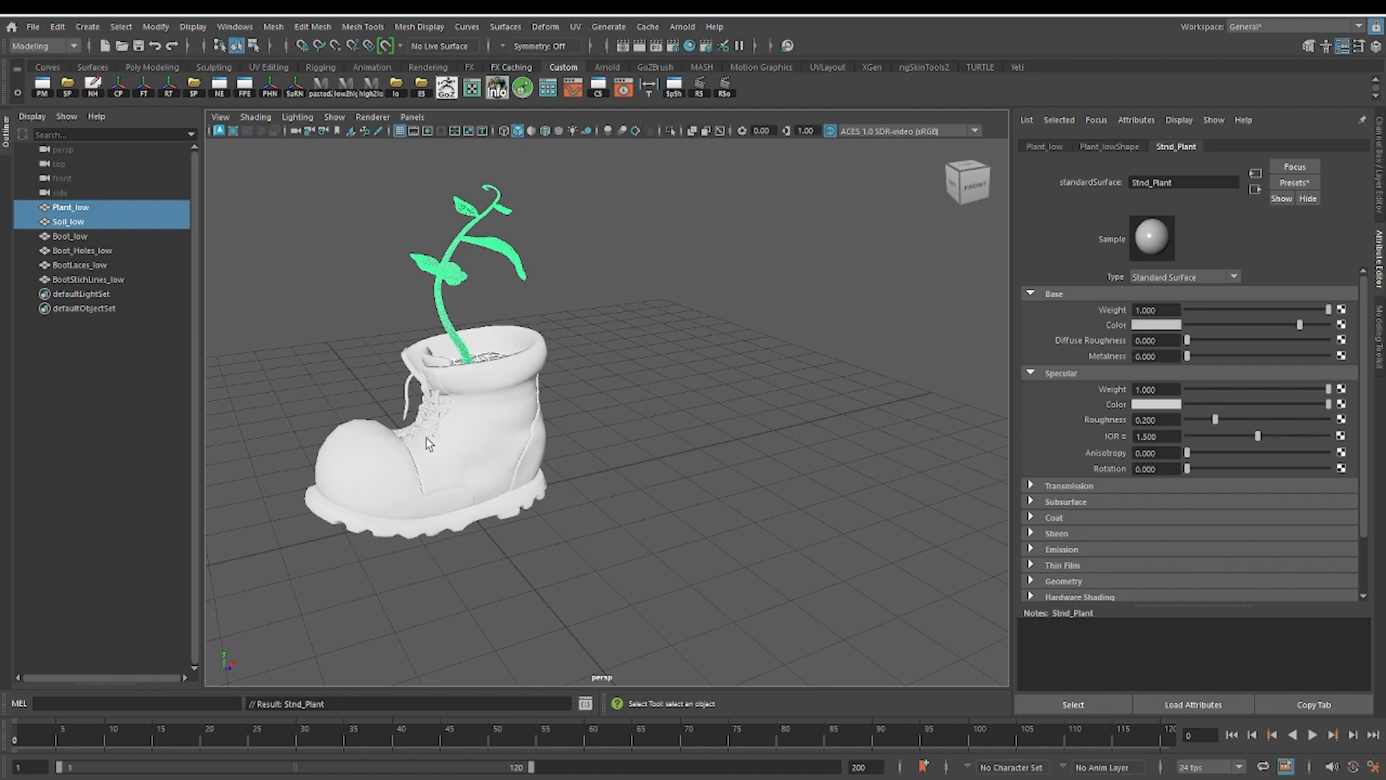
- Select Boot_low, Boot_Holes_low and BootLaces_low in Maya, send them to UVLayout and display their UV shells
left_click_drag(70, 236, 79, 265)
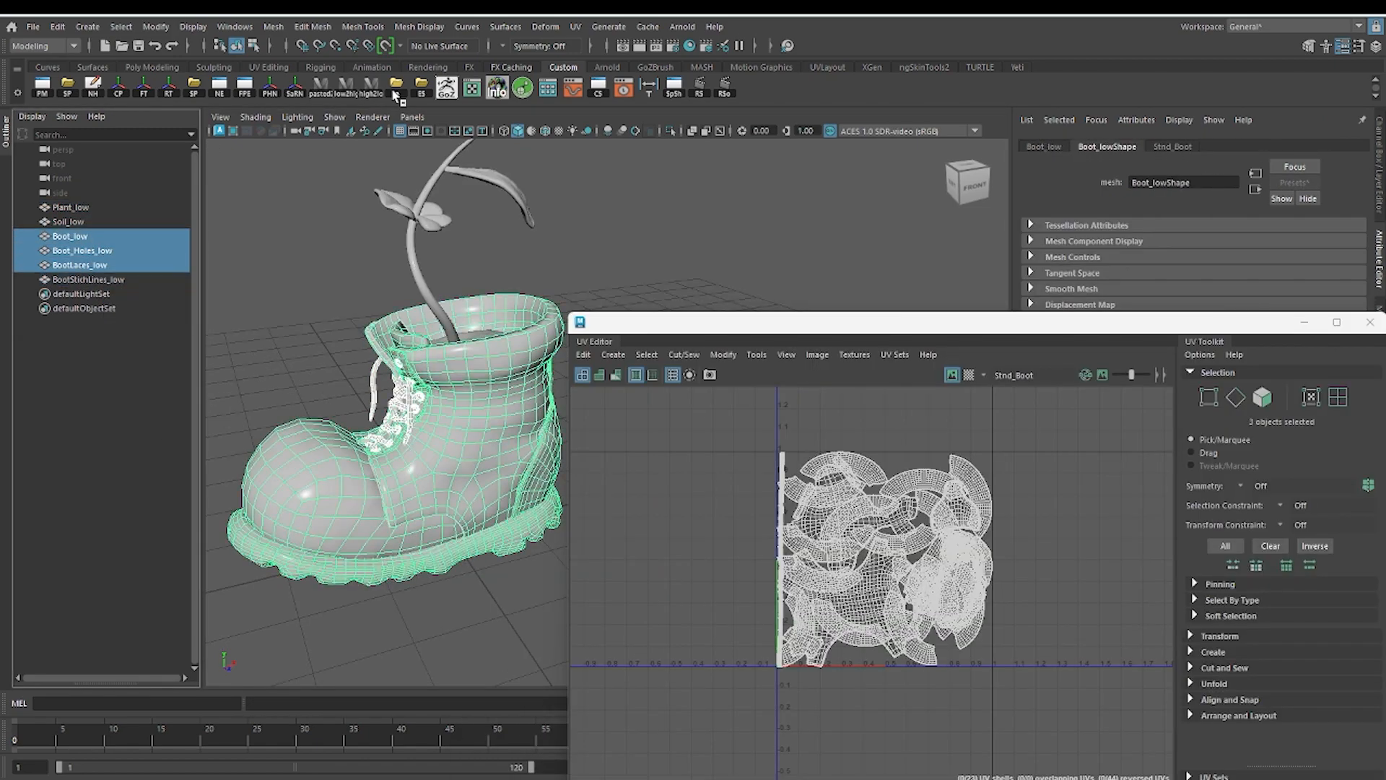
left_click(396, 85)
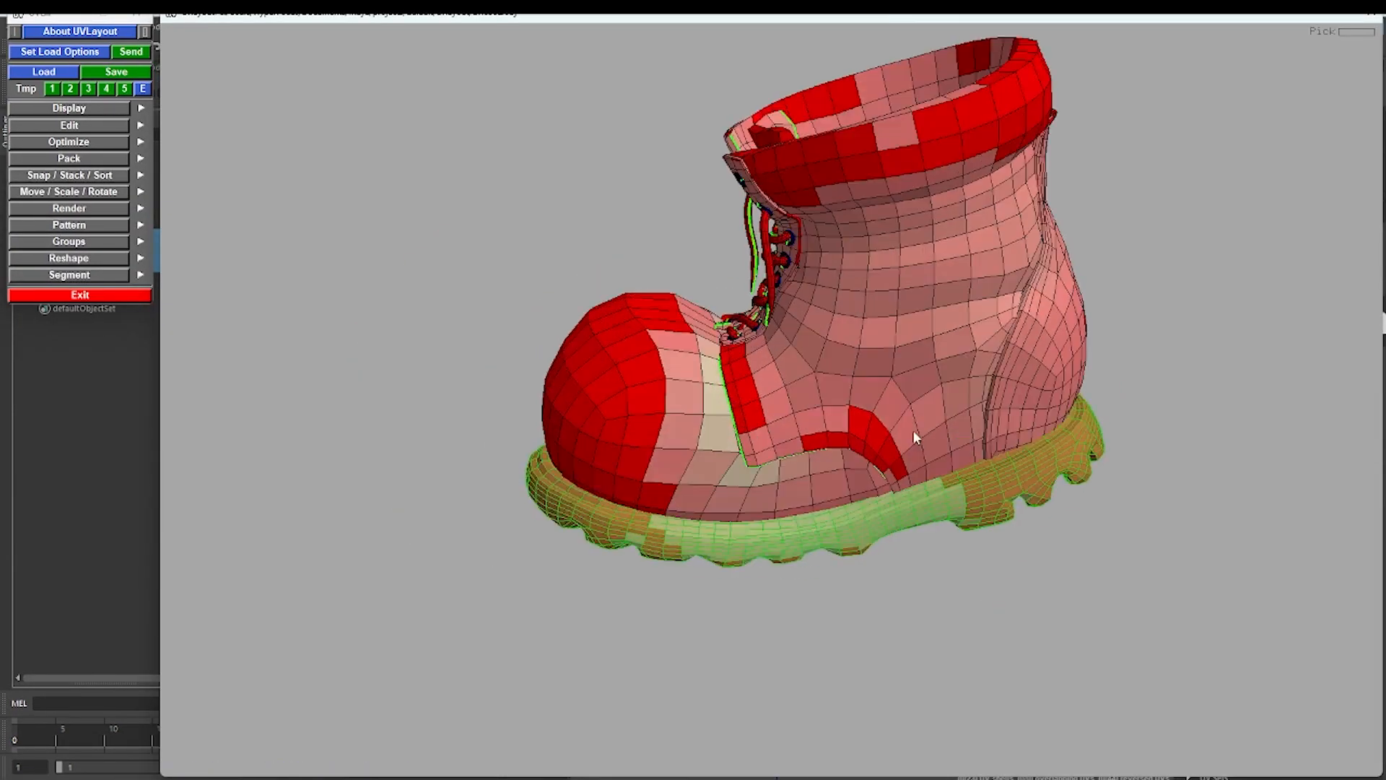
key("1")
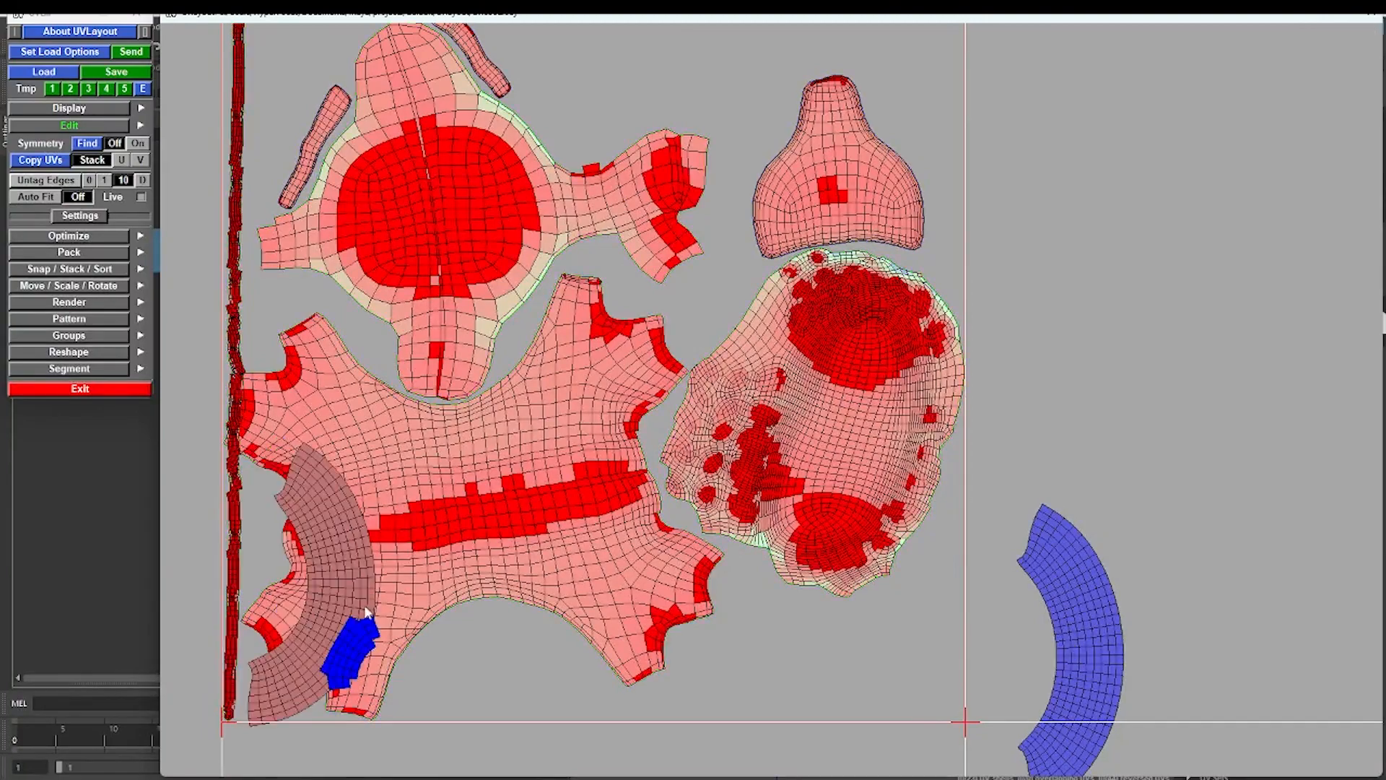
- Copy the UVs of the flattened arc-shaped band shell to its matching shell
middle_click_drag(1097, 736, 1040, 338)
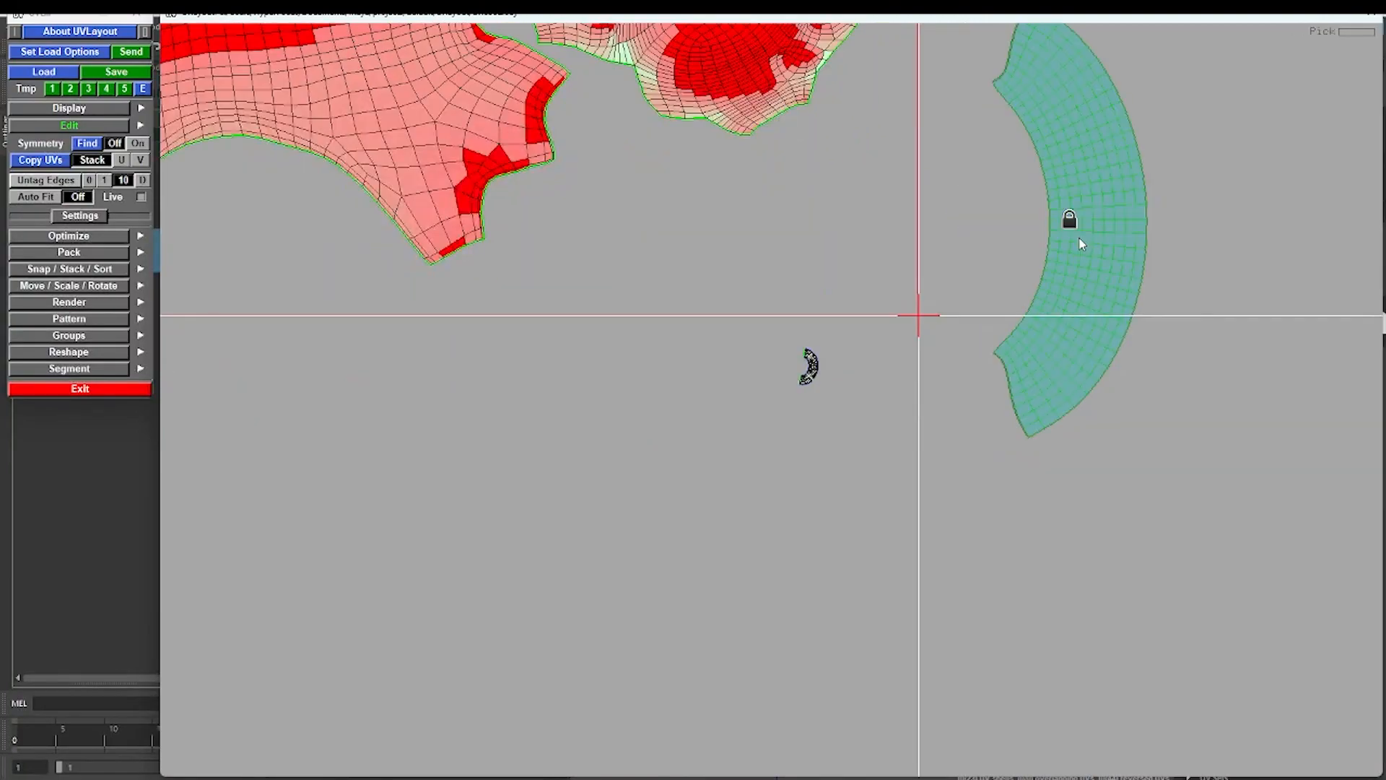
right_click_drag(1249, 517, 1083, 249)
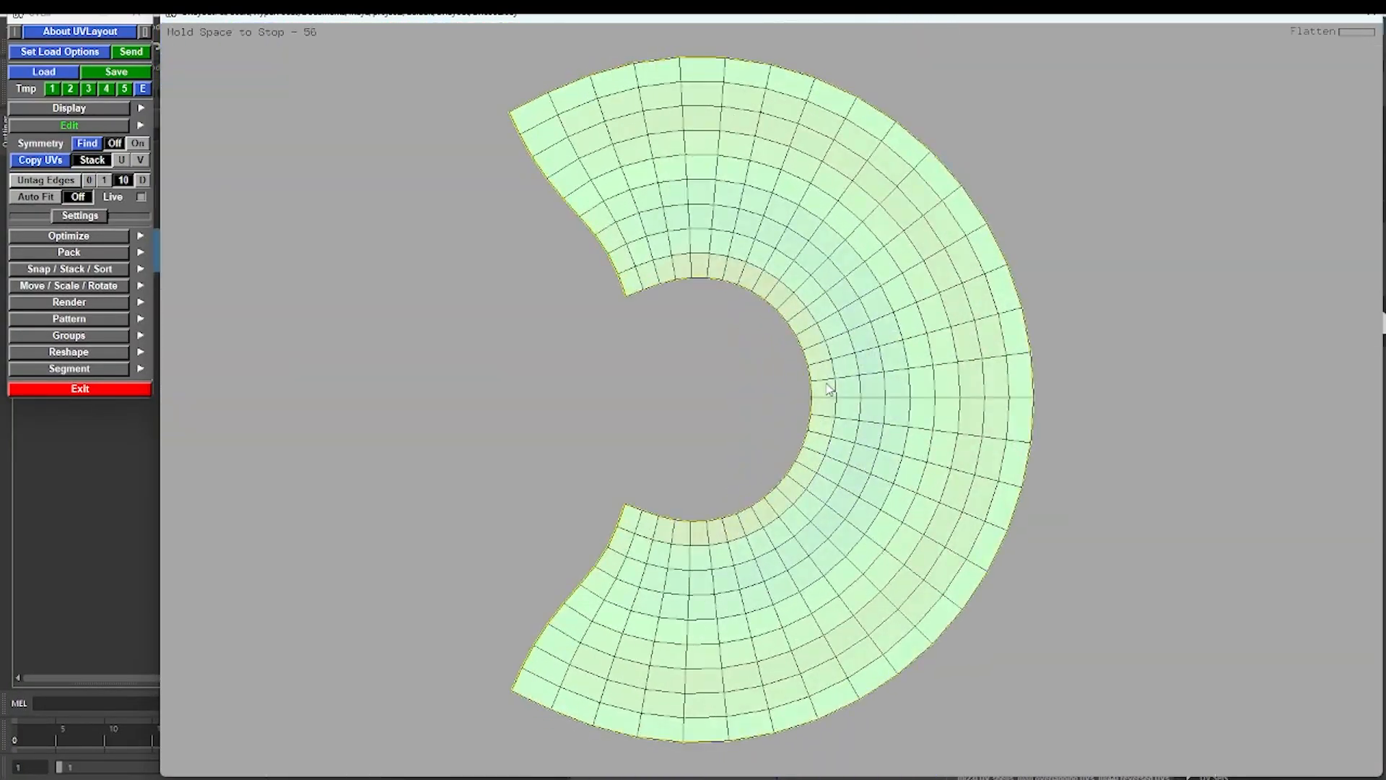
left_click(40, 160)
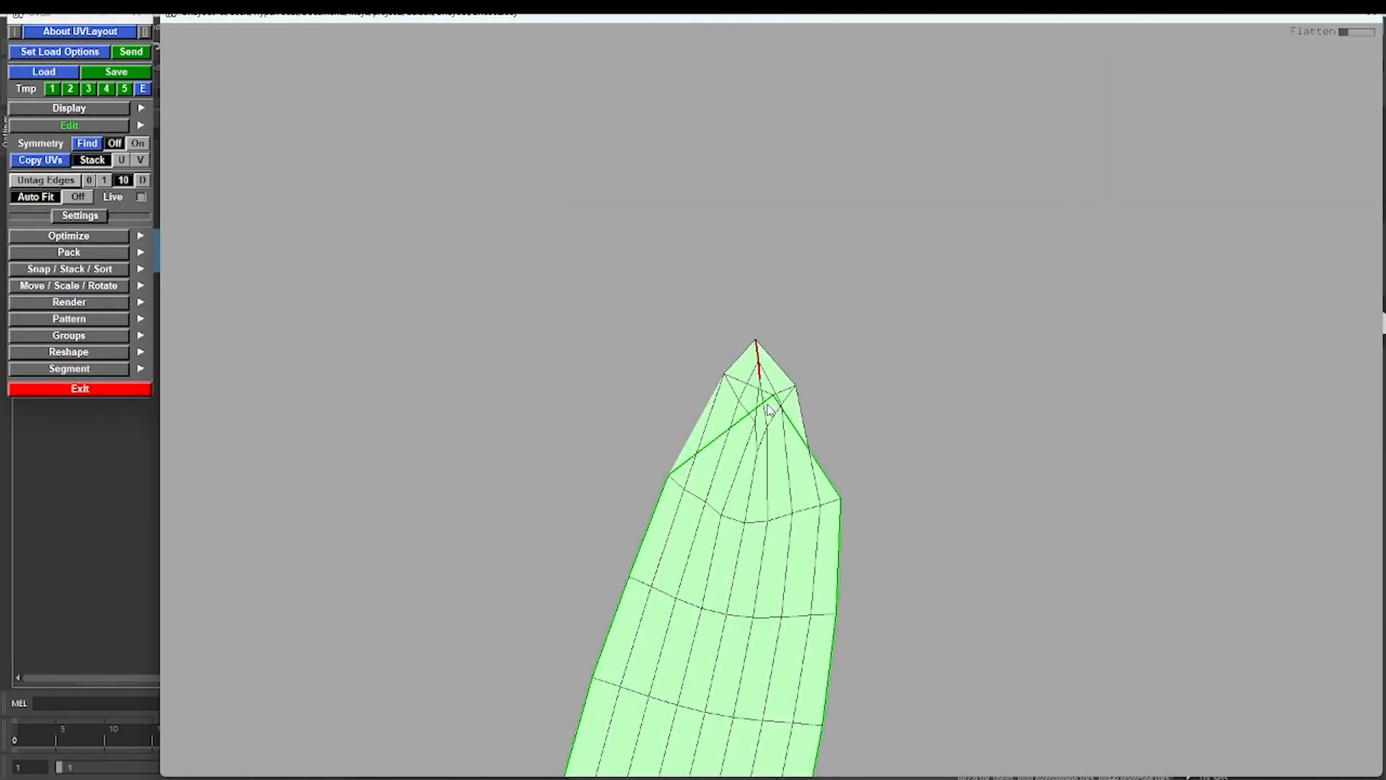
- Flatten the pointed end of the lace shell and tag the rectangular strip's edge near the almond-shaped piece for welding
key("f")
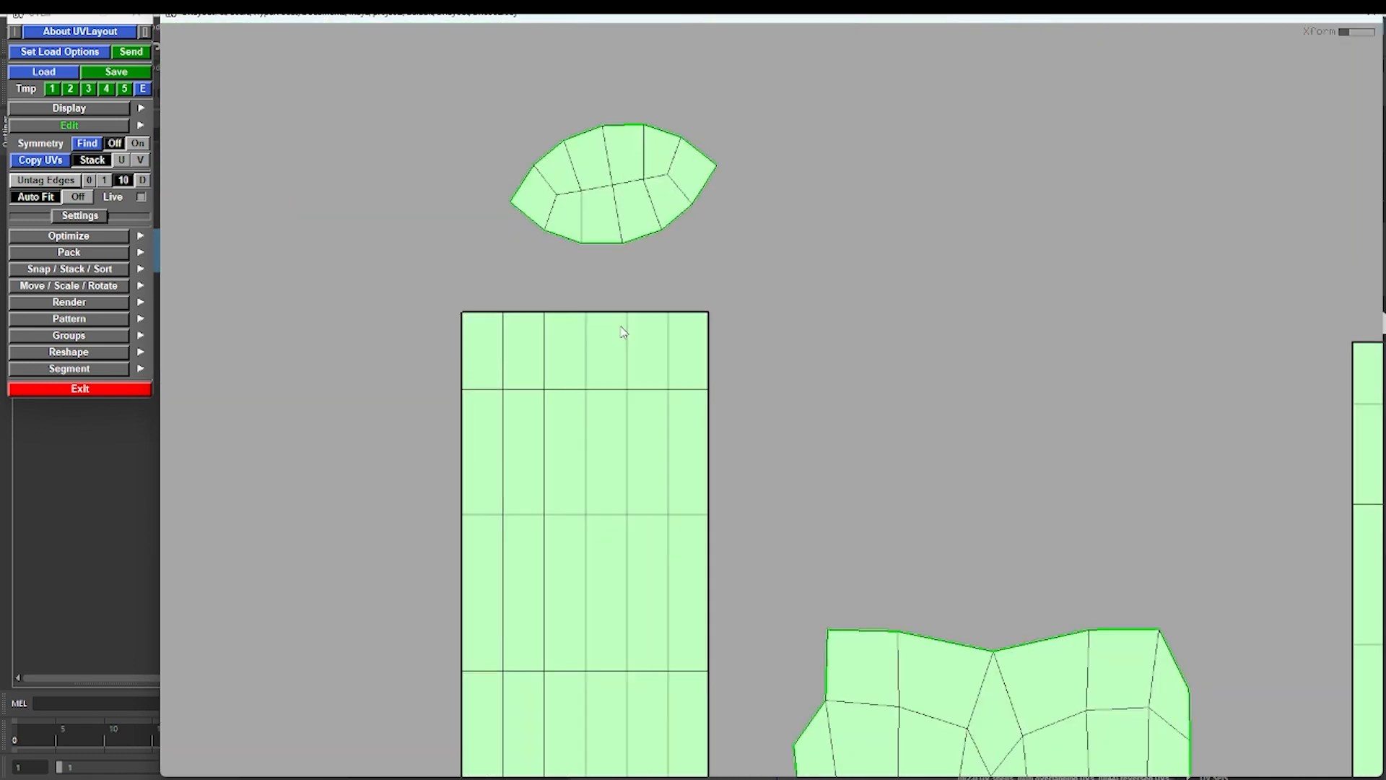
key("w")
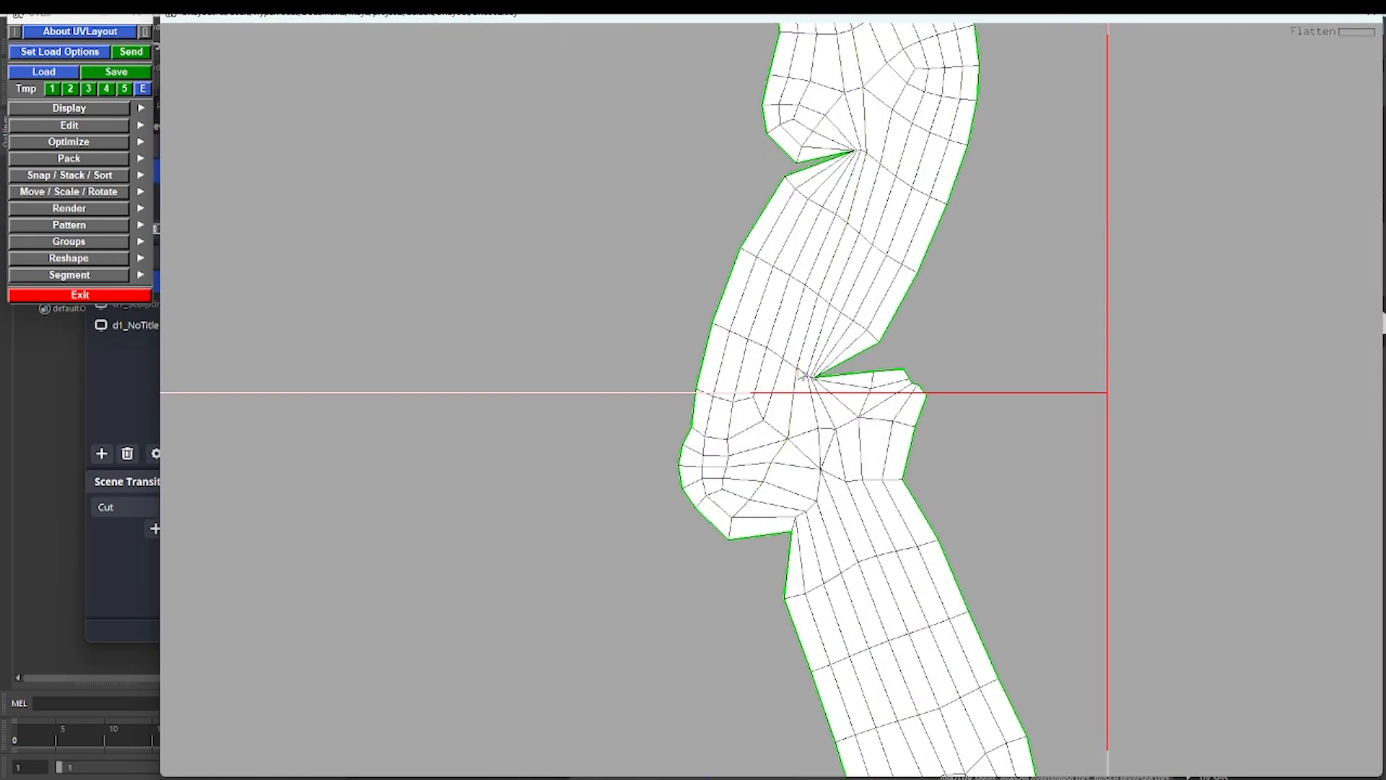
- Flatten the lace knot shell that lies beside the rectangular strip
scroll(783, 377, "up", 6)
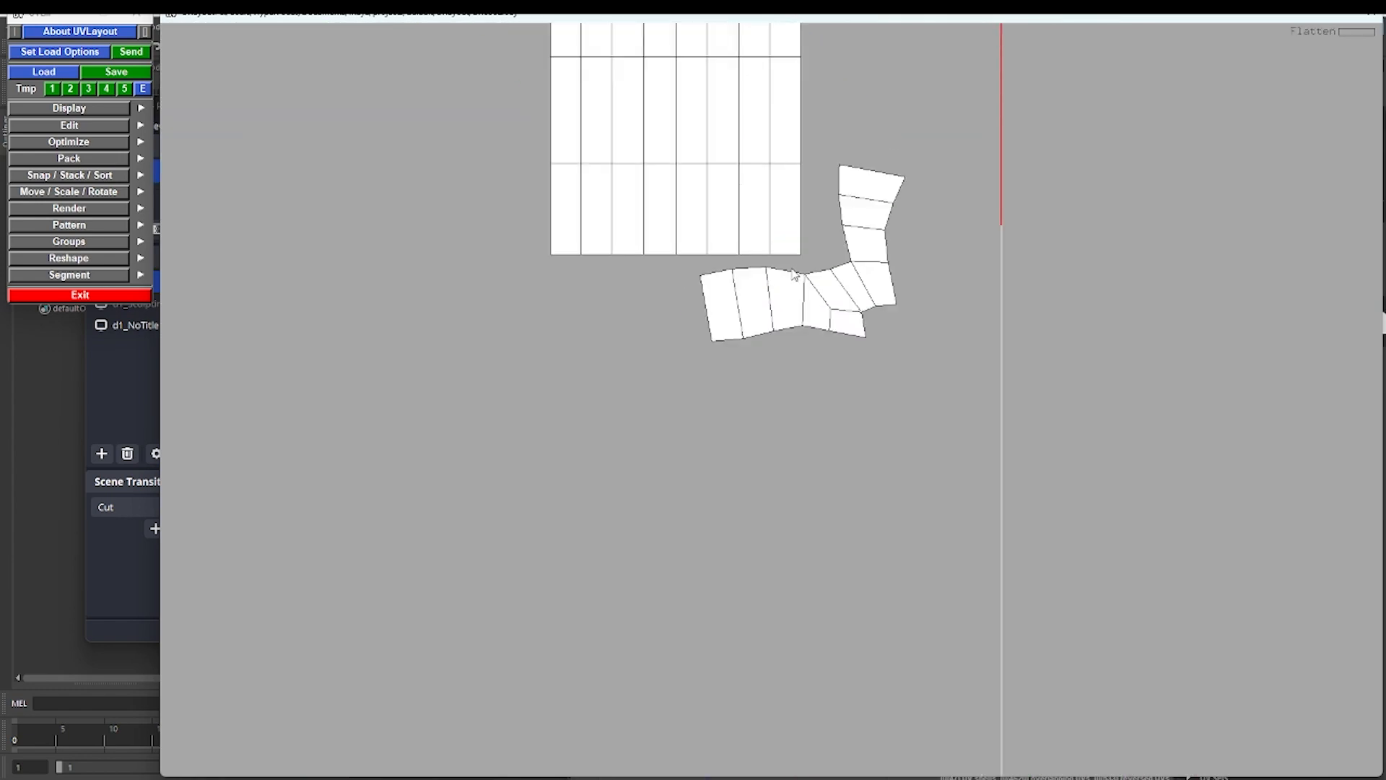
middle_click_drag(792, 275, 601, 388)
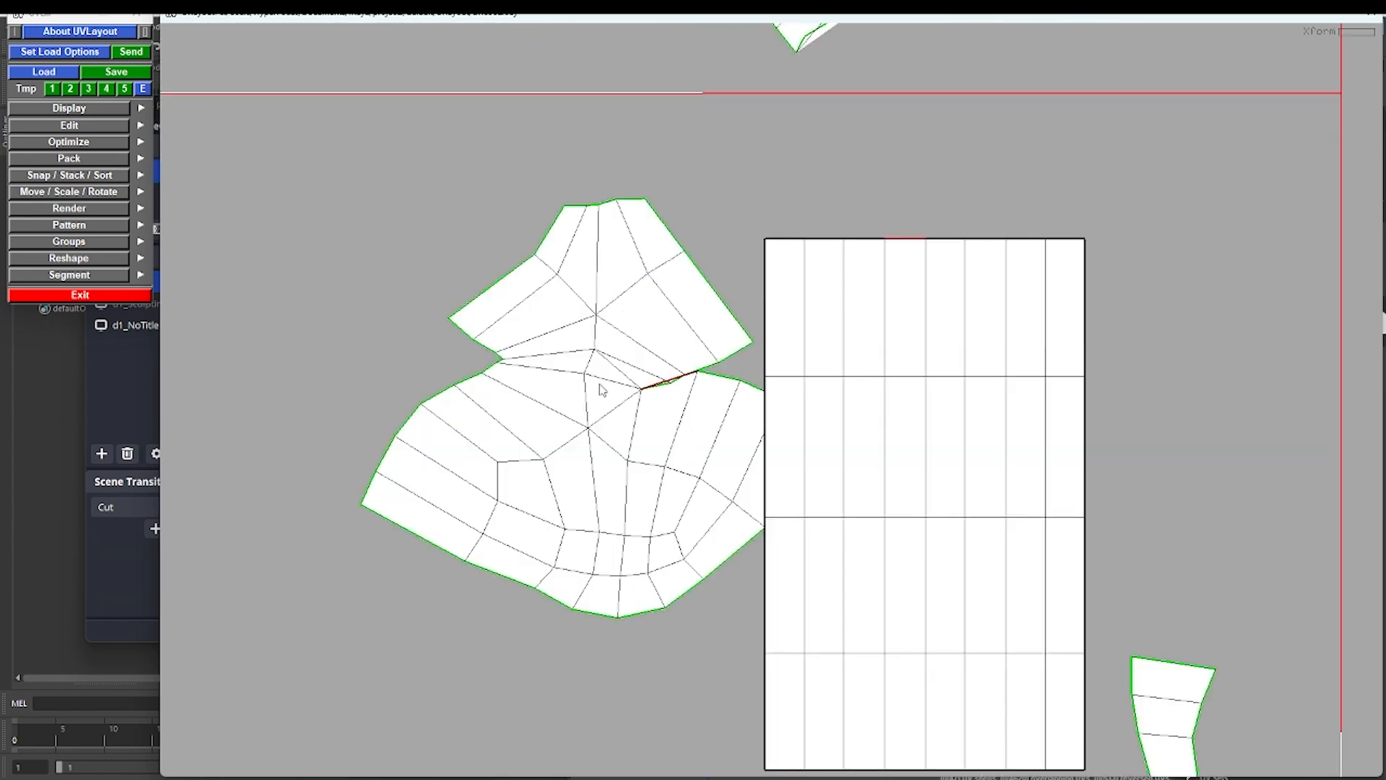
right_click_drag(602, 387, 622, 340)
key("f")
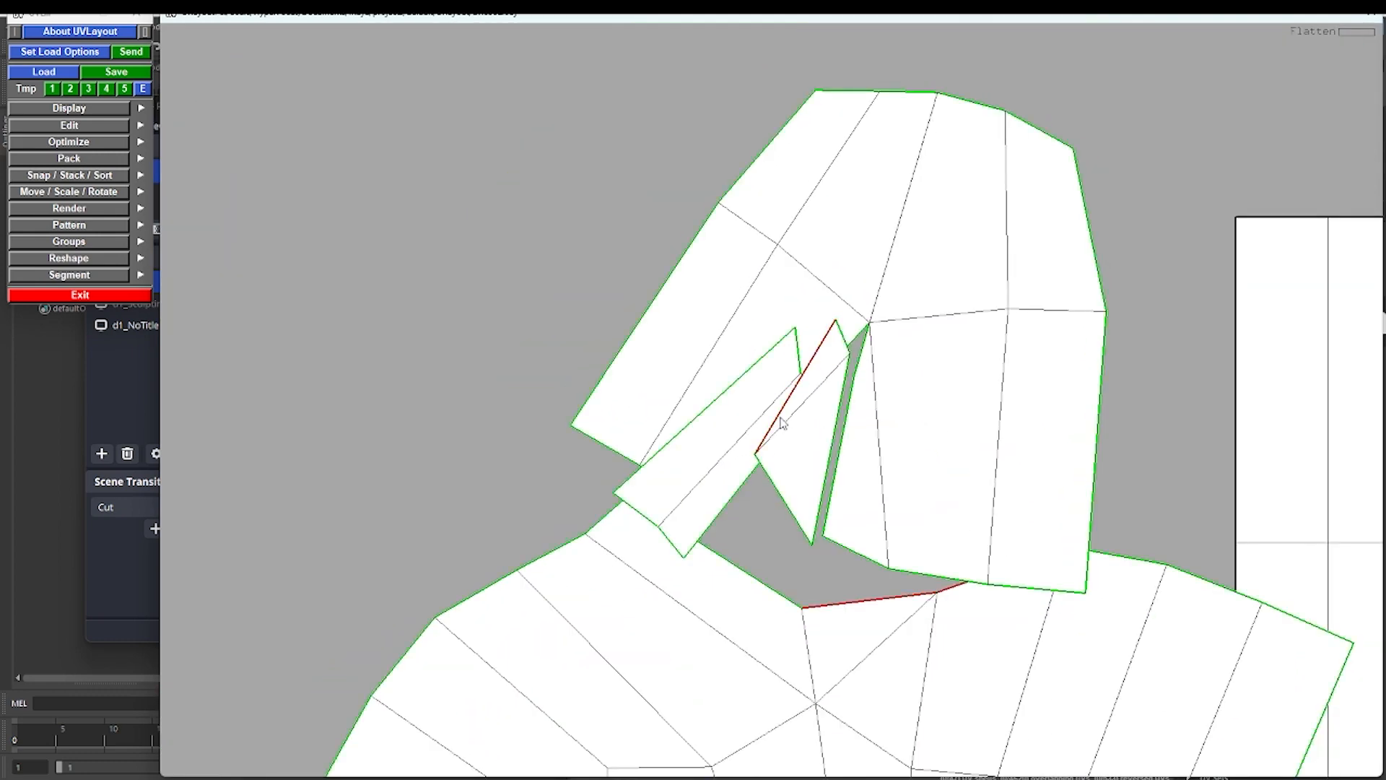
- Spread the overlapping pieces of the lace knot apart and flatten the next lace shell
right_click_drag(779, 419, 1070, 433)
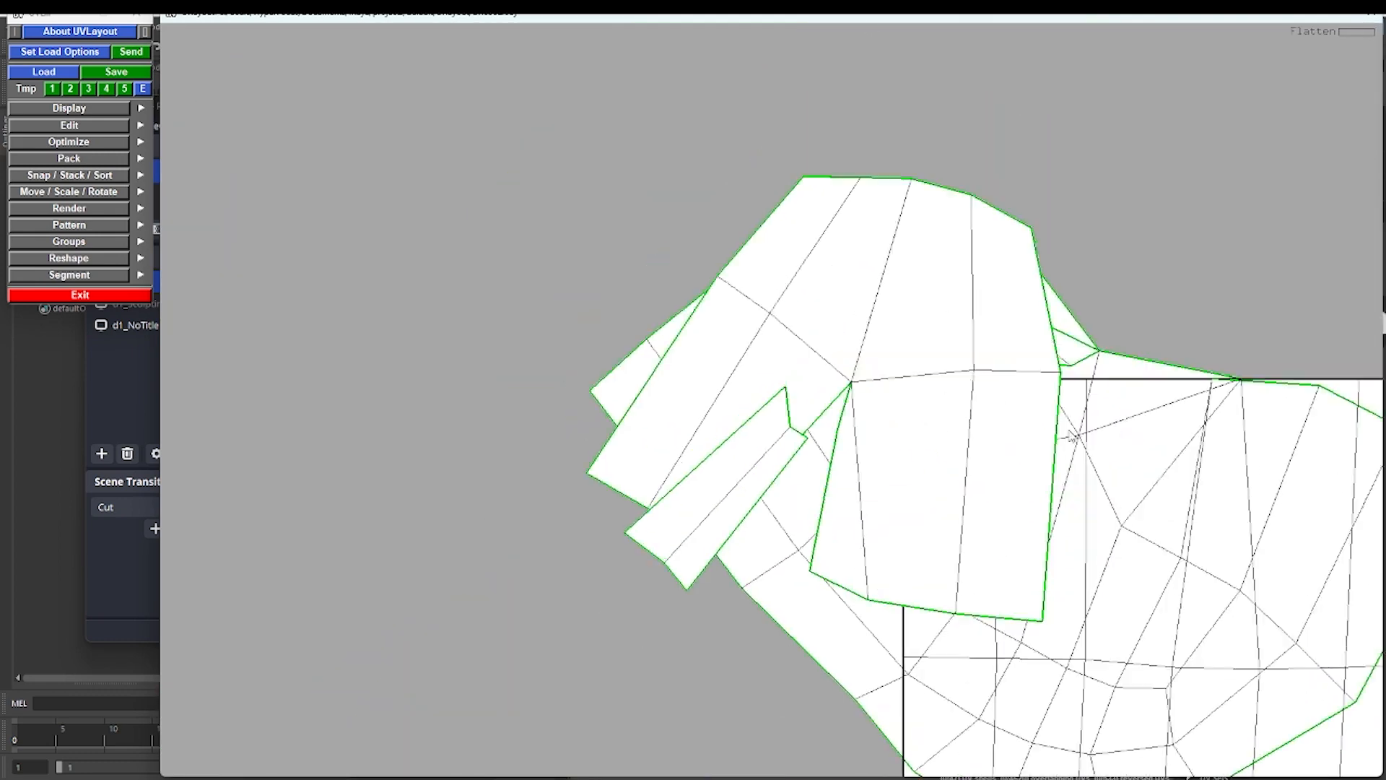
middle_click_drag(810, 494, 876, 373)
right_click_drag(661, 467, 711, 402)
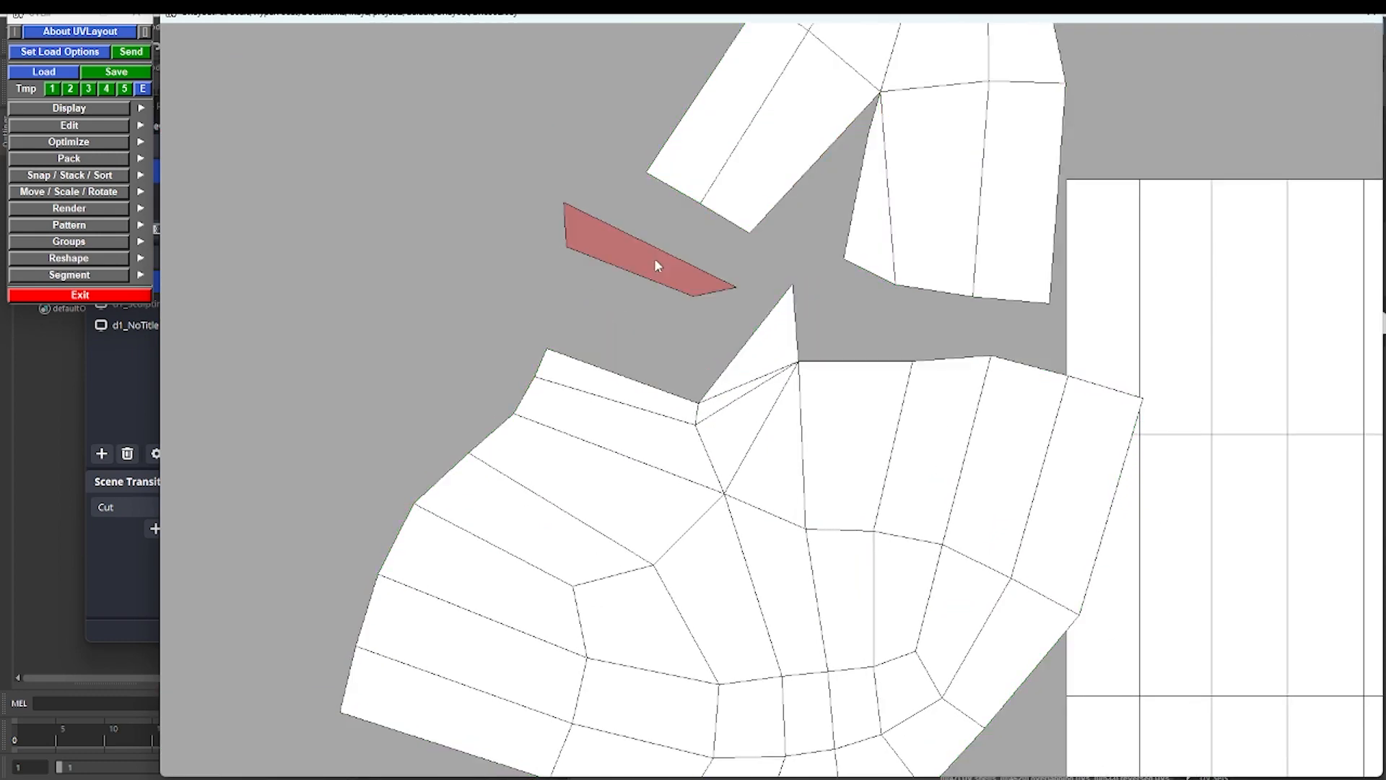
right_click_drag(654, 266, 614, 340)
middle_click_drag(815, 144, 860, 346)
right_click_drag(860, 346, 761, 635)
middle_click_drag(761, 635, 759, 404)
right_click_drag(759, 404, 765, 505)
key("f")
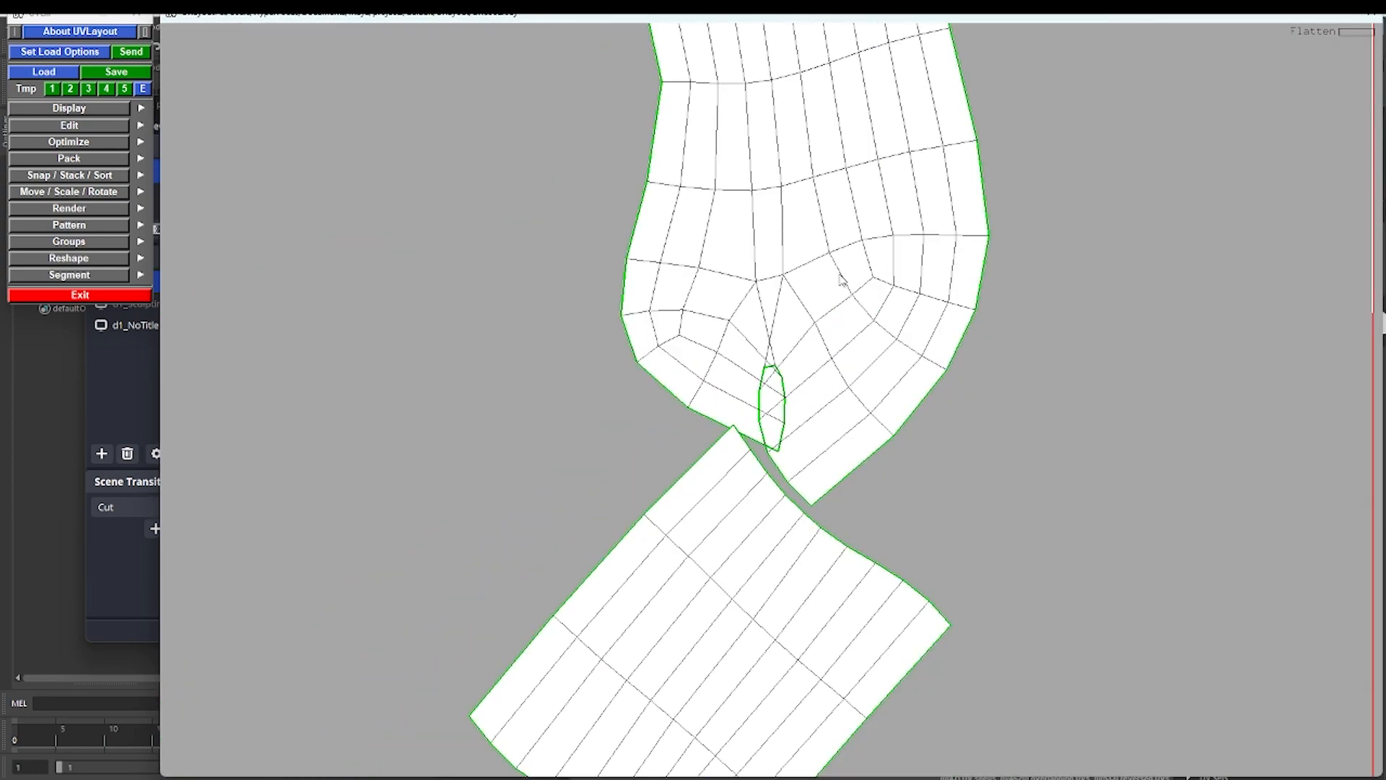
- Cut the rounded end of the lace shell away from its straight section and split it off
middle_click_drag(841, 280, 765, 347)
right_click_drag(765, 347, 750, 397)
key("c")
middle_click_drag(718, 363, 736, 577)
key("c")
right_click_drag(736, 577, 722, 538)
key("Return")
- Split the curved pieces at the lace end and weld their matching curved edges together
middle_click_drag(730, 284, 765, 237)
right_click_drag(722, 470, 649, 405)
key("c")
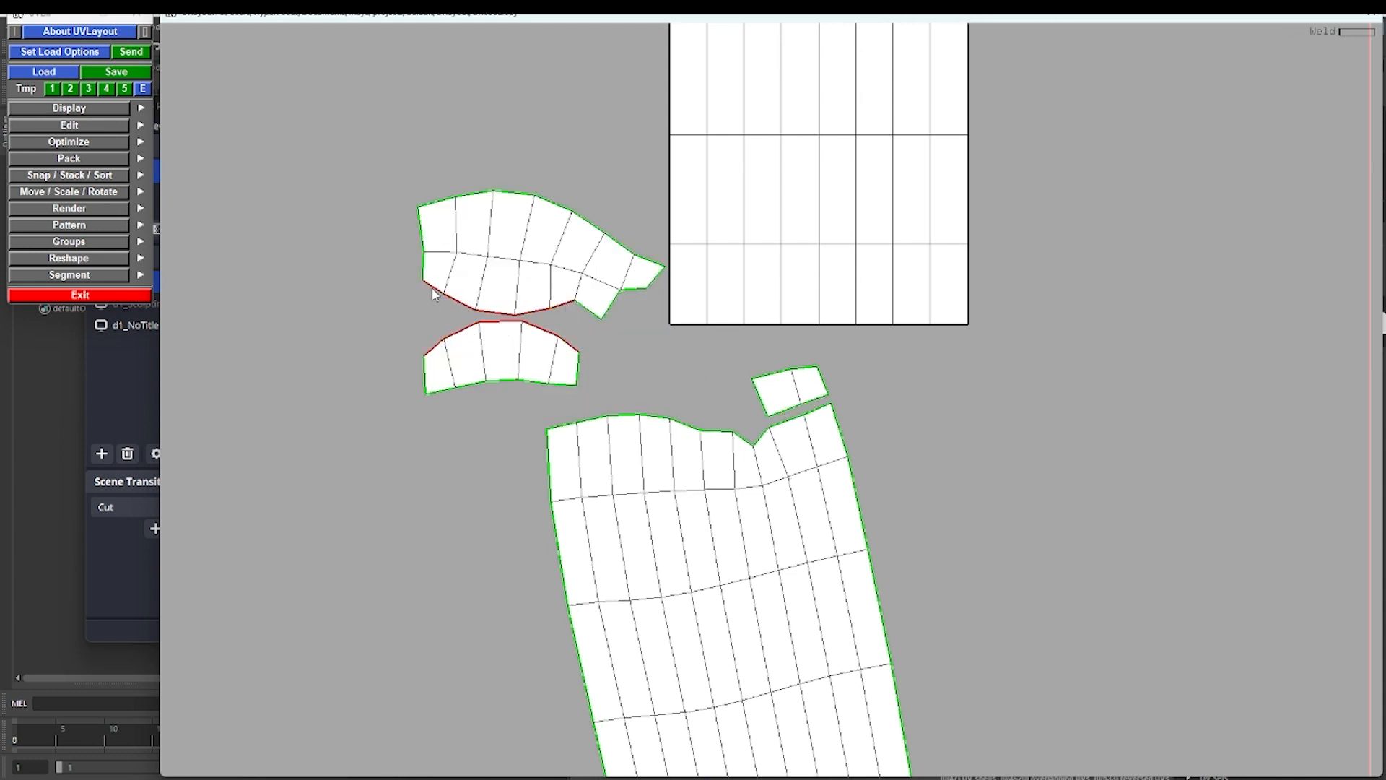
key("Return")
key("w")
key("Return")
right_click_drag(777, 383, 659, 405)
middle_click_drag(659, 405, 671, 238)
right_click_drag(672, 360, 787, 455)
key("f")
key("ctrl+z")
- Weld the tagged edges on the small curved lace piece between the two rectangular strips
middle_click_drag(787, 455, 779, 400)
right_click_drag(779, 400, 742, 441)
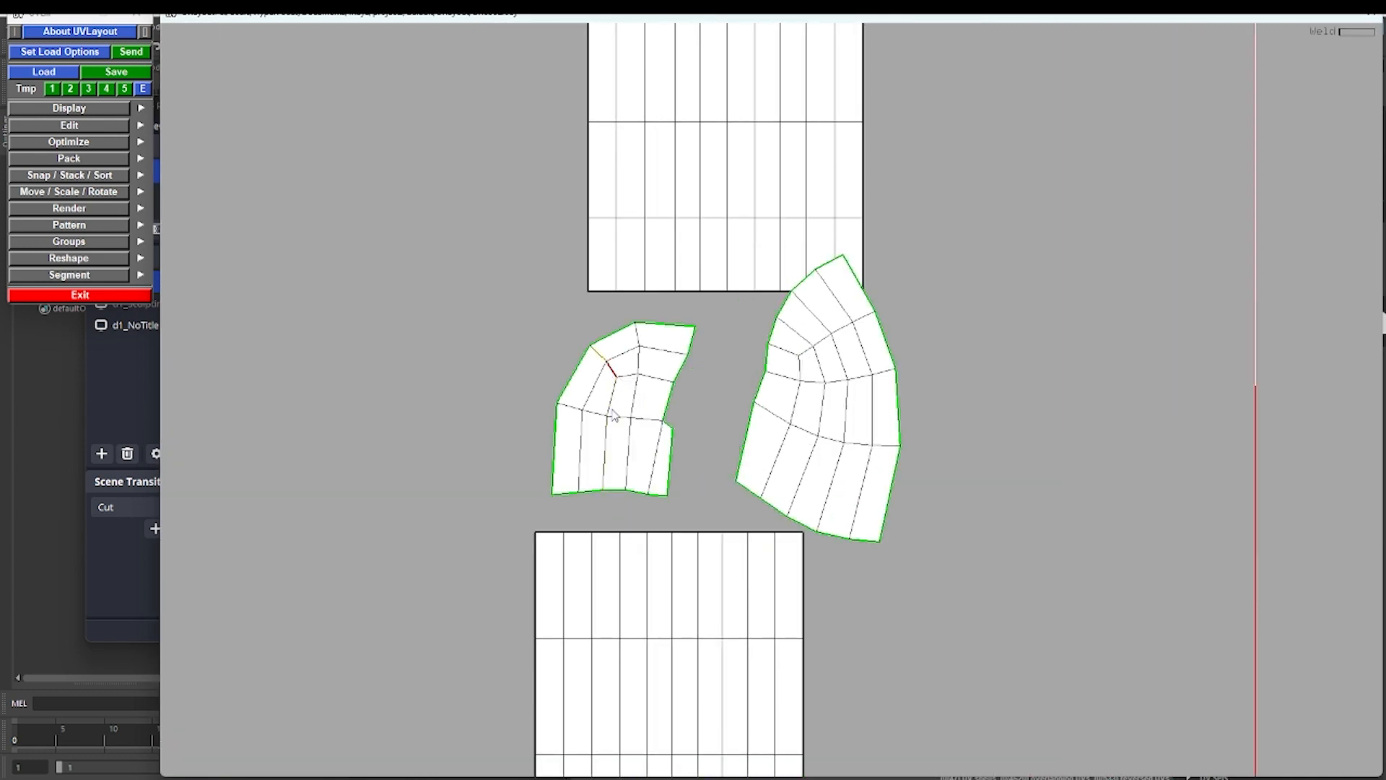
key("Return")
- Straighten the short lace strip below the curved end piece into a rectangle
right_click_drag(612, 410, 712, 389)
middle_click_drag(711, 390, 744, 542)
right_click_drag(743, 541, 809, 505)
middle_click_drag(549, 108, 758, 404)
right_click_drag(758, 404, 730, 404)
key("r")
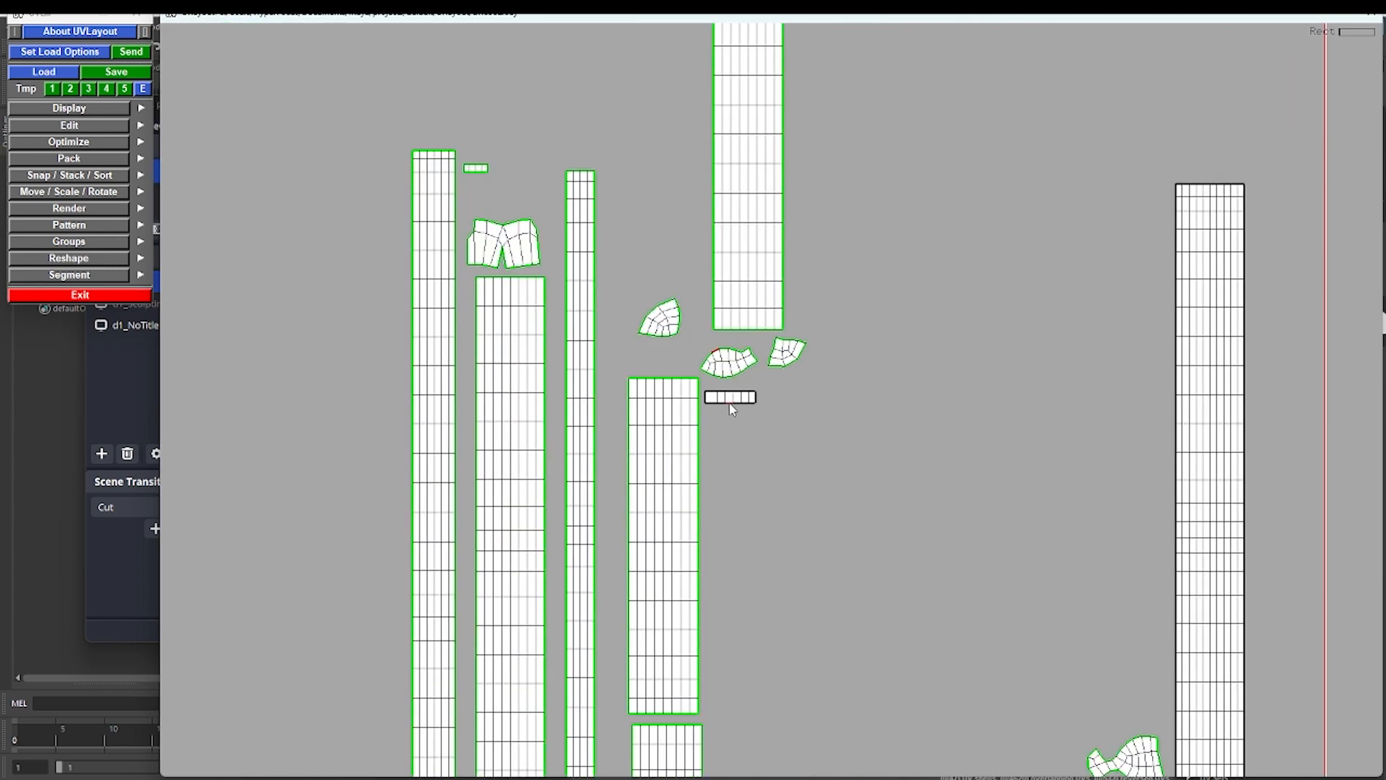
- Move the short straightened strip between the curved end piece and the long lace strip
middle_click_drag(730, 403, 732, 344)
right_click_drag(732, 344, 780, 333)
middle_click_drag(909, 499, 784, 256)
right_click_drag(783, 257, 832, 251)
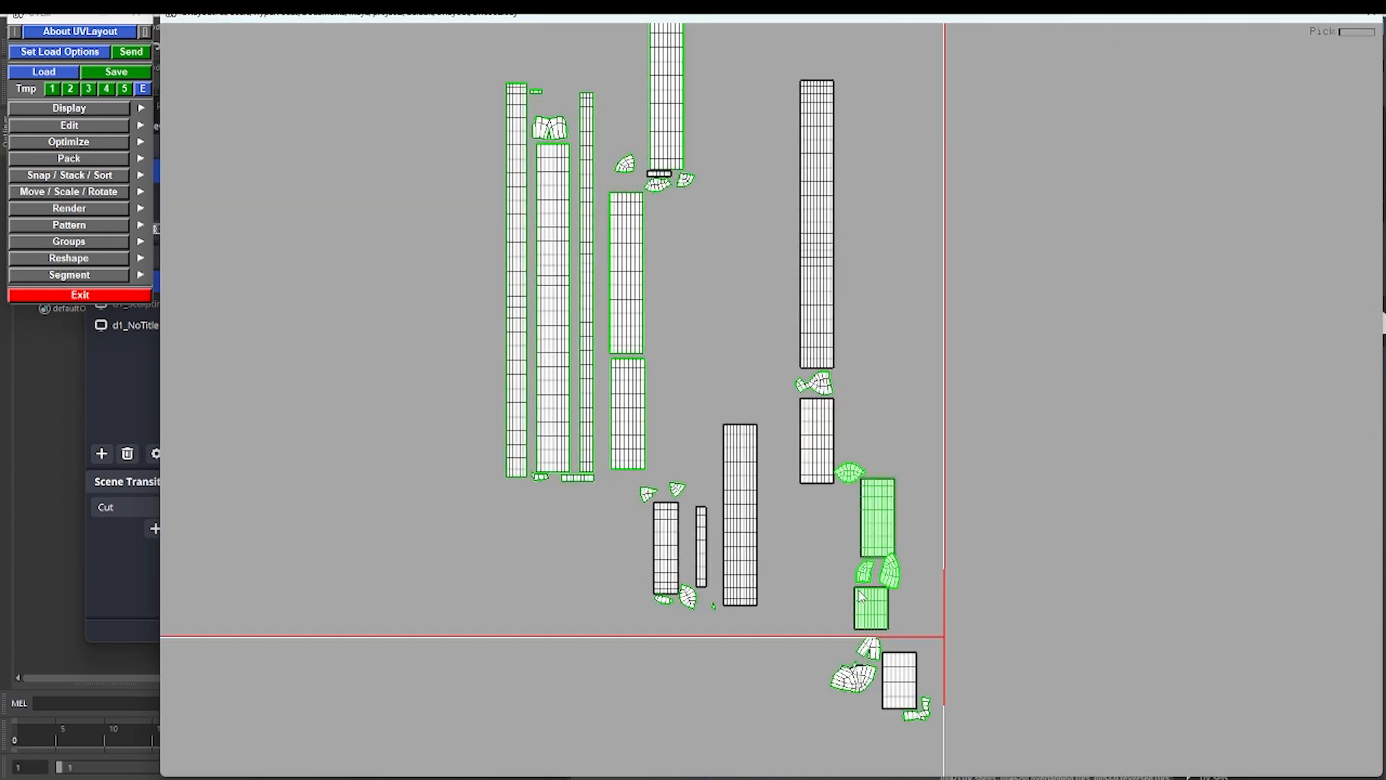
- Move the selected lace shells beside the tall strip and place the loose wide strip beneath them in the same column
middle_click_drag(816, 332, 806, 559)
right_click_drag(806, 560, 746, 491)
middle_click_drag(746, 488, 758, 520)
right_click_drag(758, 520, 787, 509)
middle_click_drag(765, 685, 787, 268)
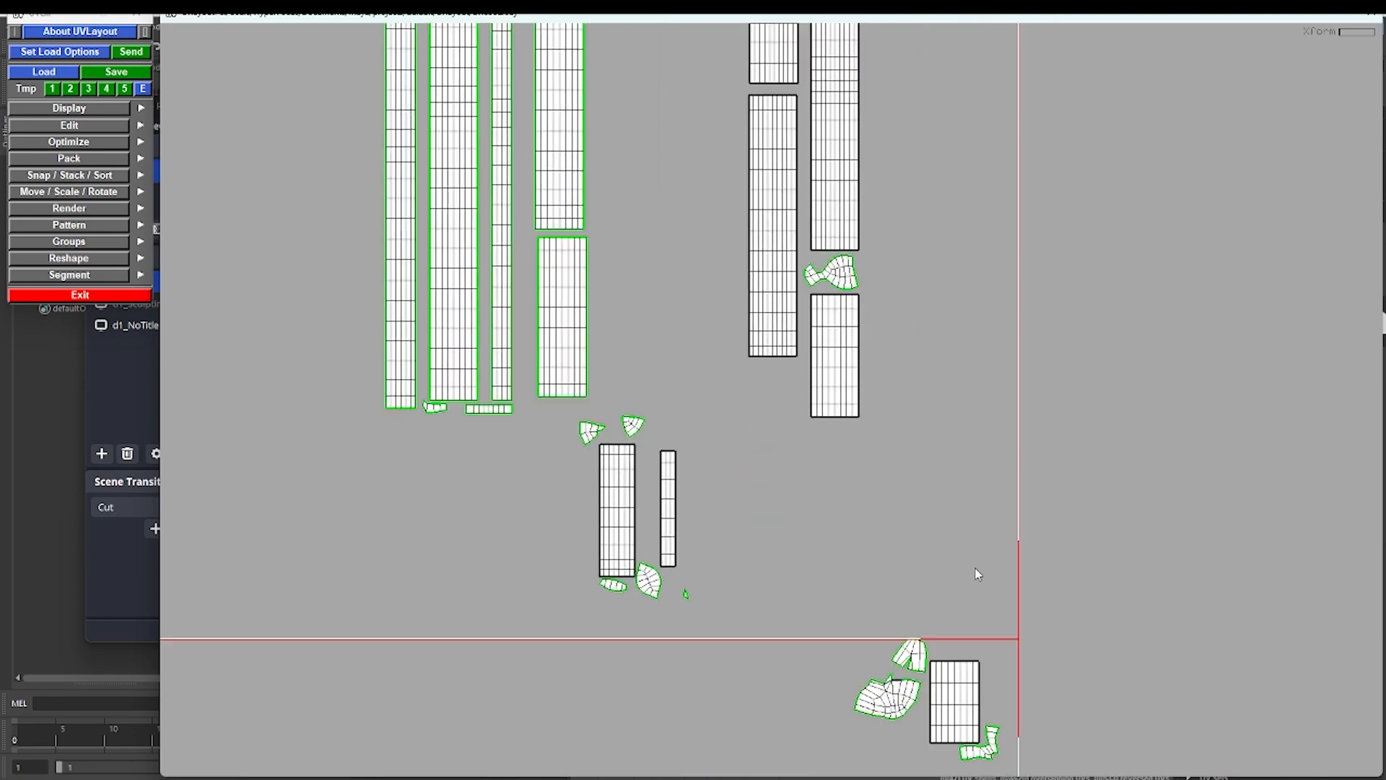
- Move the tiny pointed lace piece directly above the tall strip of the outermost column
key("g")
right_click_drag(938, 462, 895, 490)
middle_click_drag(1025, 599, 855, 323)
right_click_drag(698, 401, 730, 385)
middle_click_drag(730, 384, 816, 116)
middle_click_drag(816, 116, 802, 332)
right_click_drag(801, 332, 828, 288)
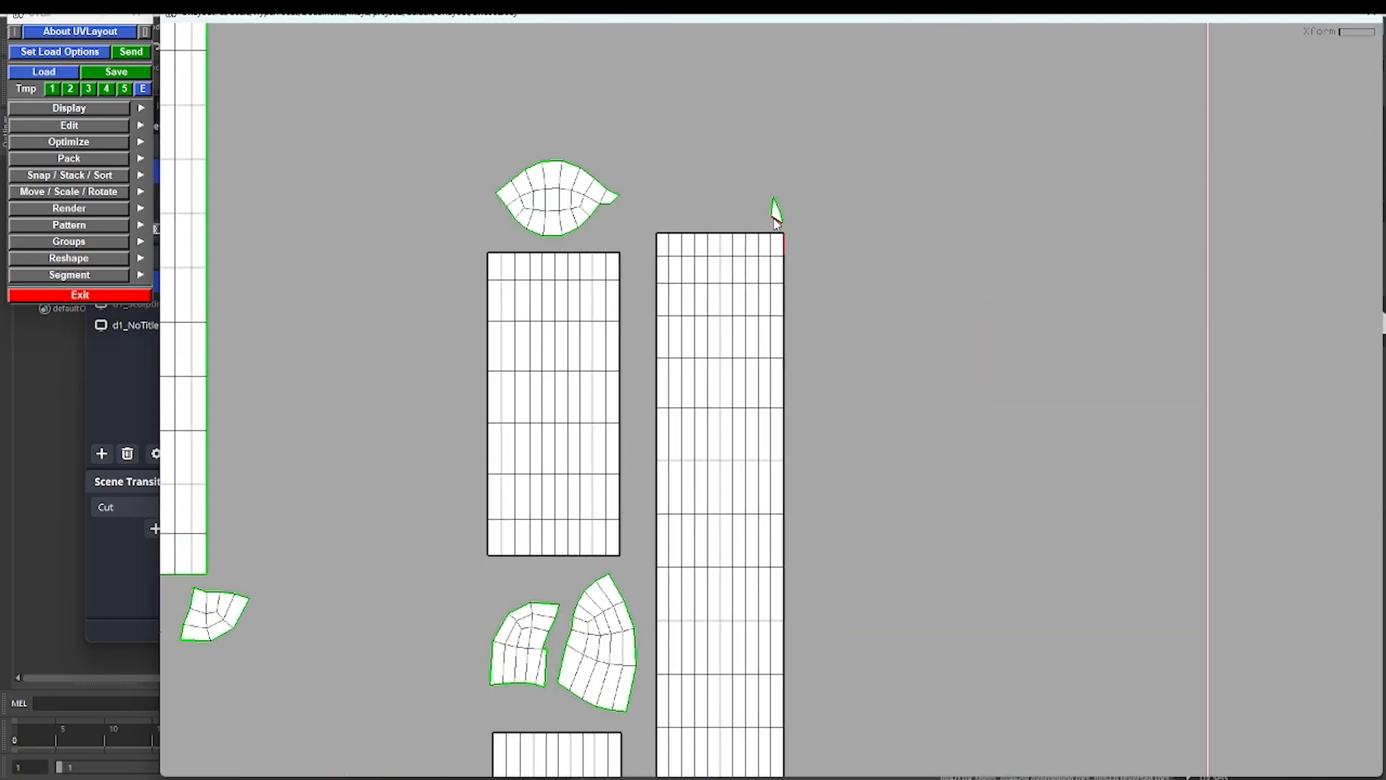
key("w")
right_click_drag(774, 224, 743, 288)
- Move the two narrow lace strips and nearby curved pieces into the free column under the other tall strip
middle_click_drag(743, 288, 757, 108)
right_click_drag(765, 346, 736, 375)
middle_click_drag(737, 375, 766, 206)
middle_click_drag(563, 222, 696, 426)
right_click_drag(697, 426, 711, 381)
right_click_drag(779, 420, 719, 491)
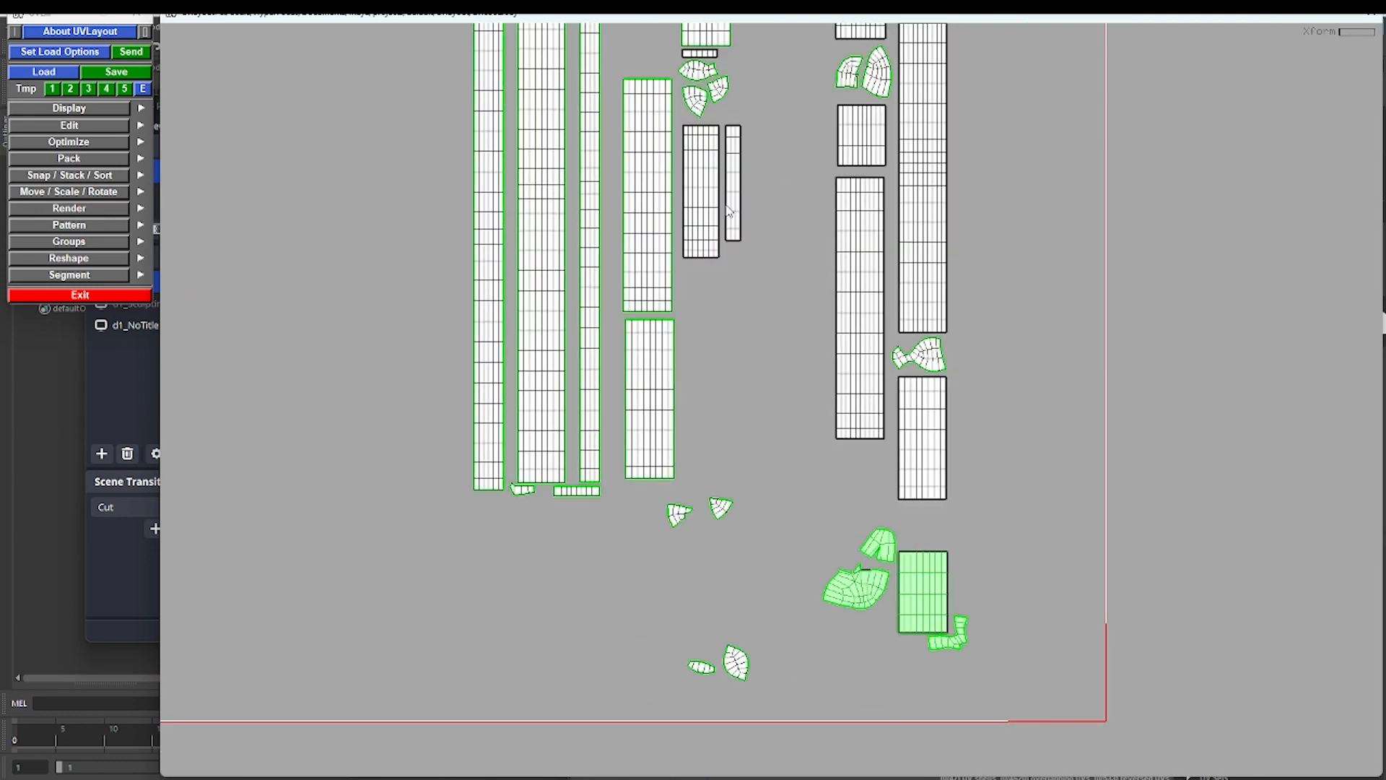
- Rotate and place the remaining curved pieces and the short rectangle beneath the two narrow lace strips
right_click_drag(773, 607, 801, 220)
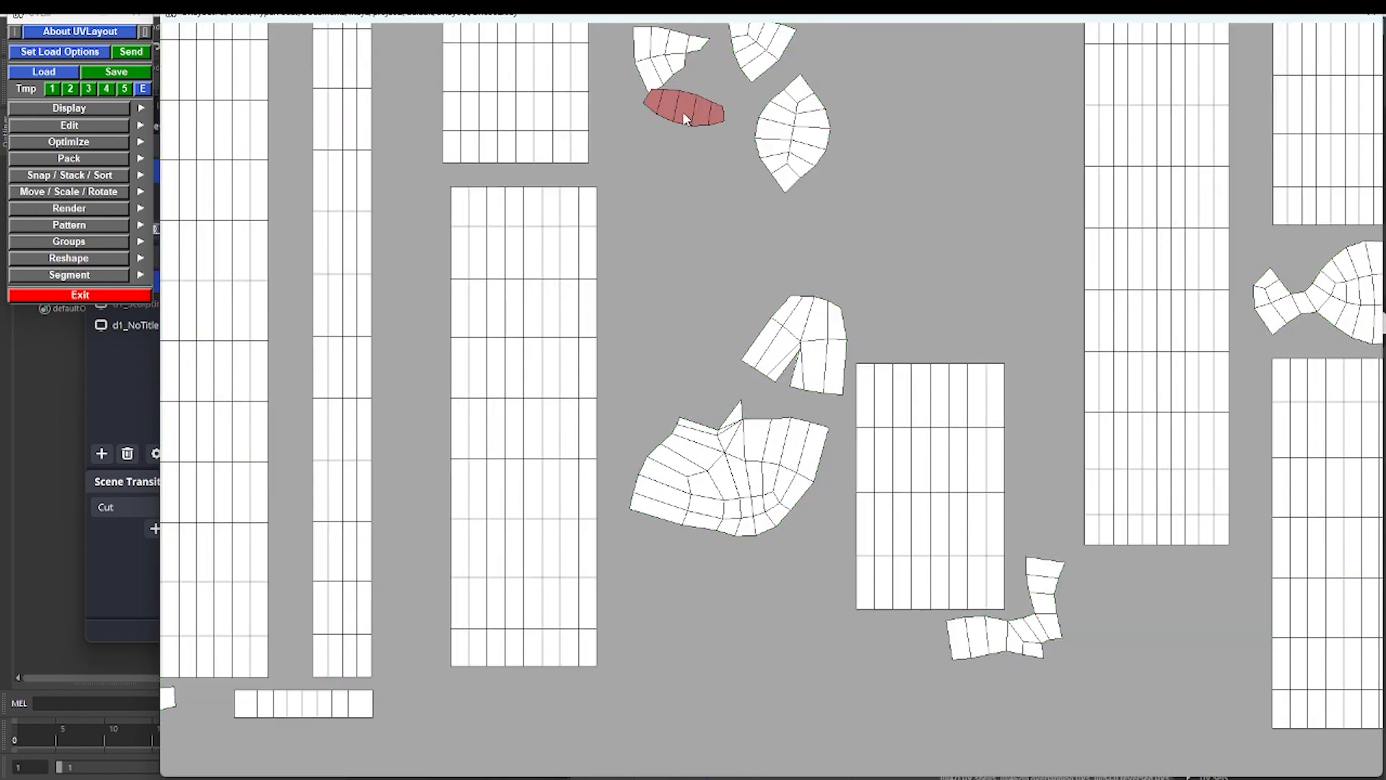
middle_click_drag(738, 470, 724, 322)
middle_click_drag(930, 486, 699, 543)
middle_click_drag(1014, 624, 826, 387)
right_click_drag(825, 387, 804, 411)
left_click_drag(805, 405, 787, 433)
middle_click_drag(736, 480, 734, 523)
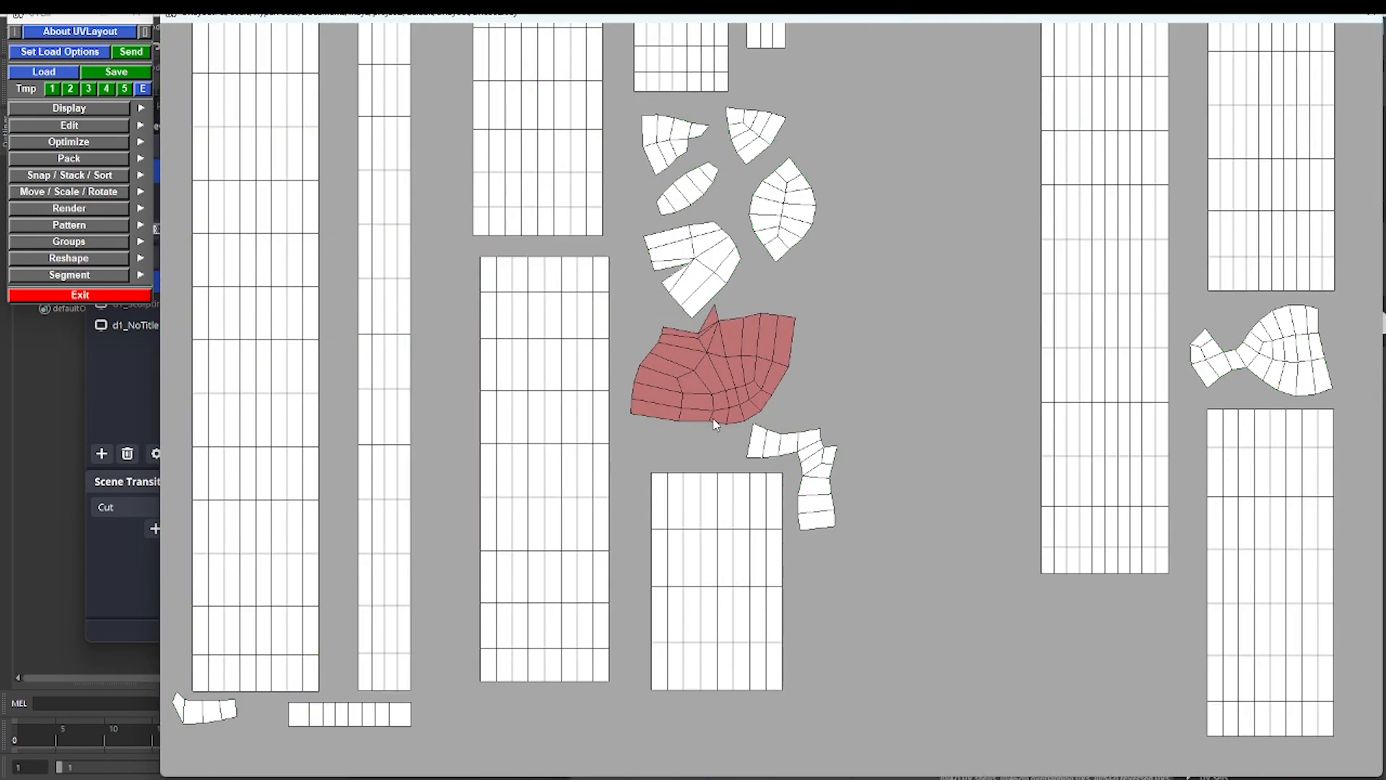
- Nest the small curved lace pieces closely together between the narrow strips and the short rectangle
right_click_drag(718, 421, 668, 498)
middle_click_drag(780, 166, 610, 388)
right_click_drag(610, 391, 654, 332)
middle_click_drag(649, 622, 650, 658)
middle_click_drag(513, 649, 571, 361)
right_click_drag(570, 361, 570, 96)
right_click_drag(609, 242, 570, 288)
- Close the remaining gaps between the tall strip, narrow strips, curved pieces and short rectangle in the middle column
middle_click_drag(703, 261, 704, 321)
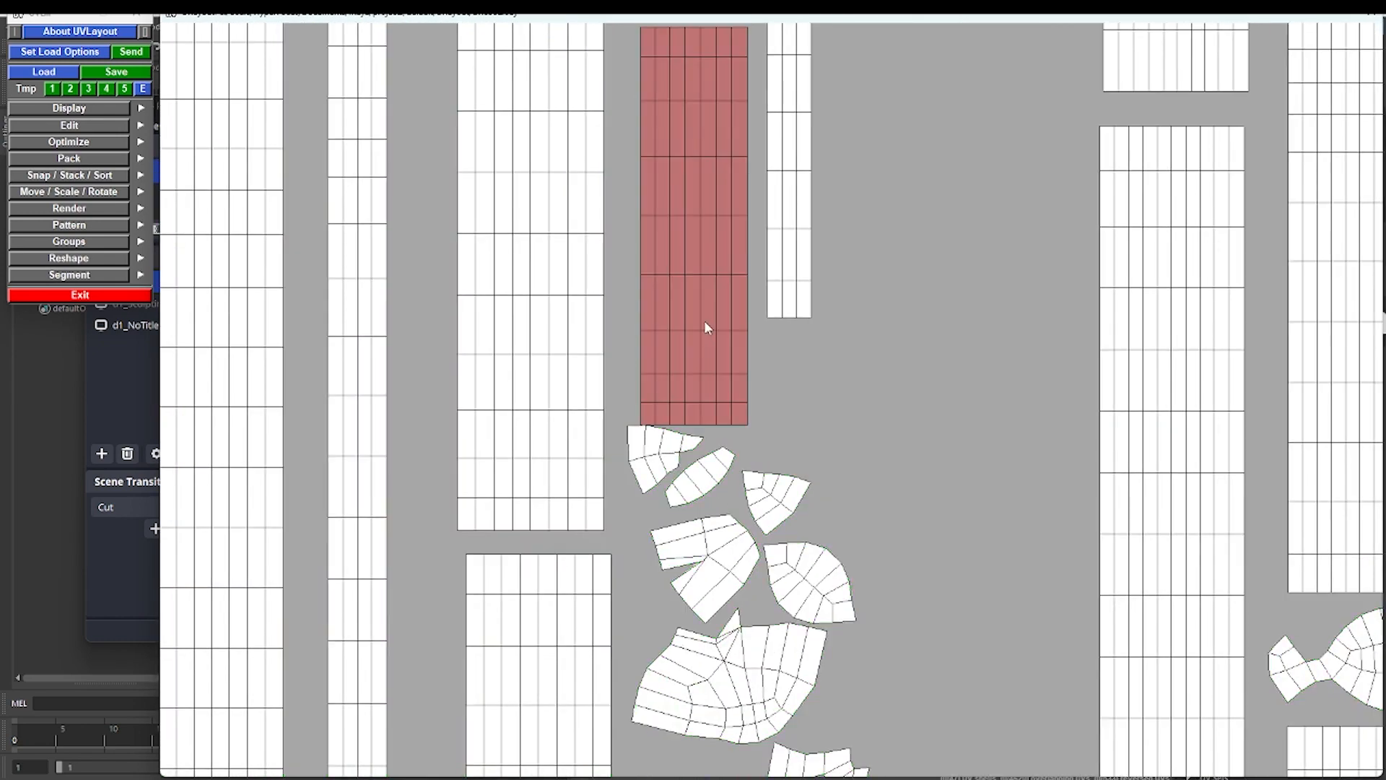
right_click_drag(758, 303, 718, 354)
middle_click_drag(680, 259, 680, 364)
middle_click_drag(754, 614, 755, 558)
right_click_drag(802, 462, 744, 595)
middle_click_drag(715, 599, 714, 613)
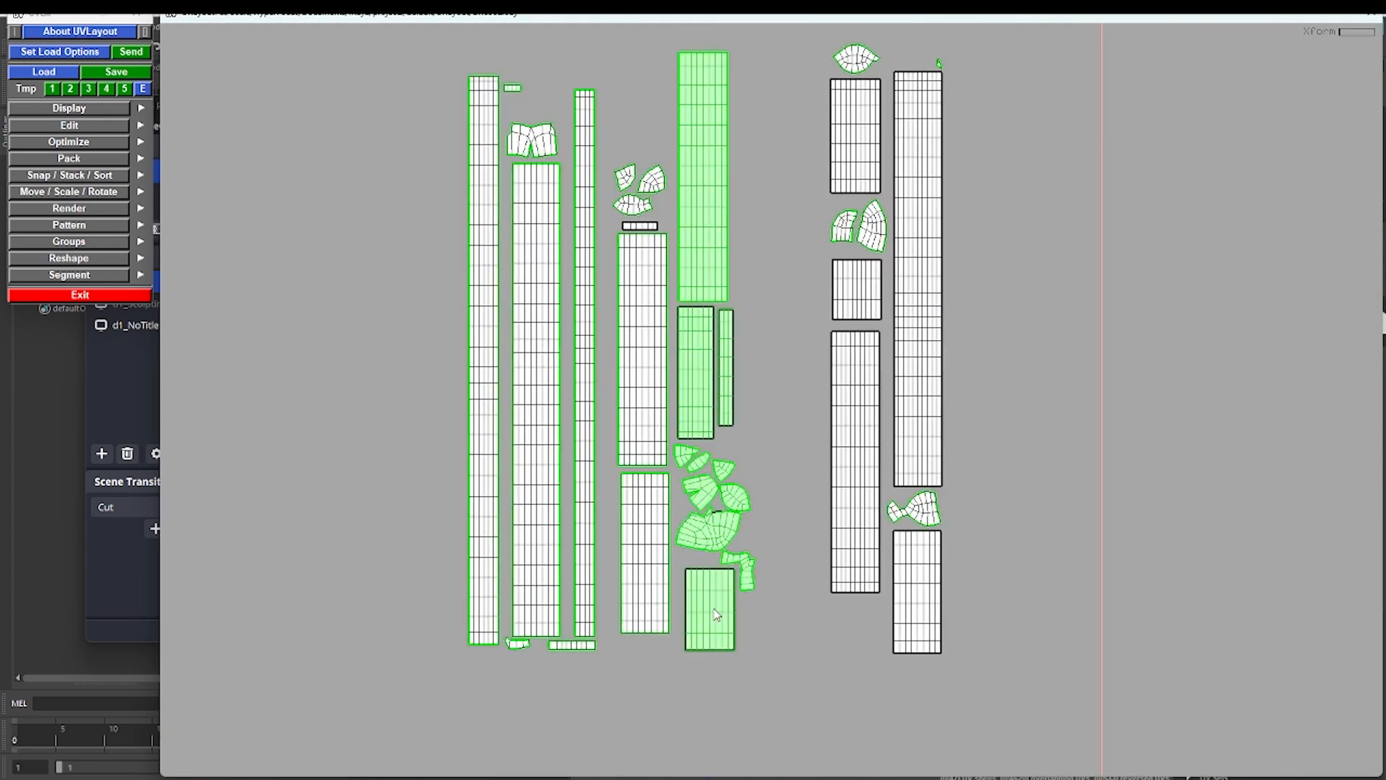
- Move the two separate columns next to the others and enclose all lace shells in a new pack box
middle_click_drag(857, 553, 790, 553)
right_click_drag(790, 376, 722, 505)
left_click_drag(829, 361, 640, 679)
left_click(68, 159)
left_click(44, 176)
right_click_drag(830, 499, 803, 427)
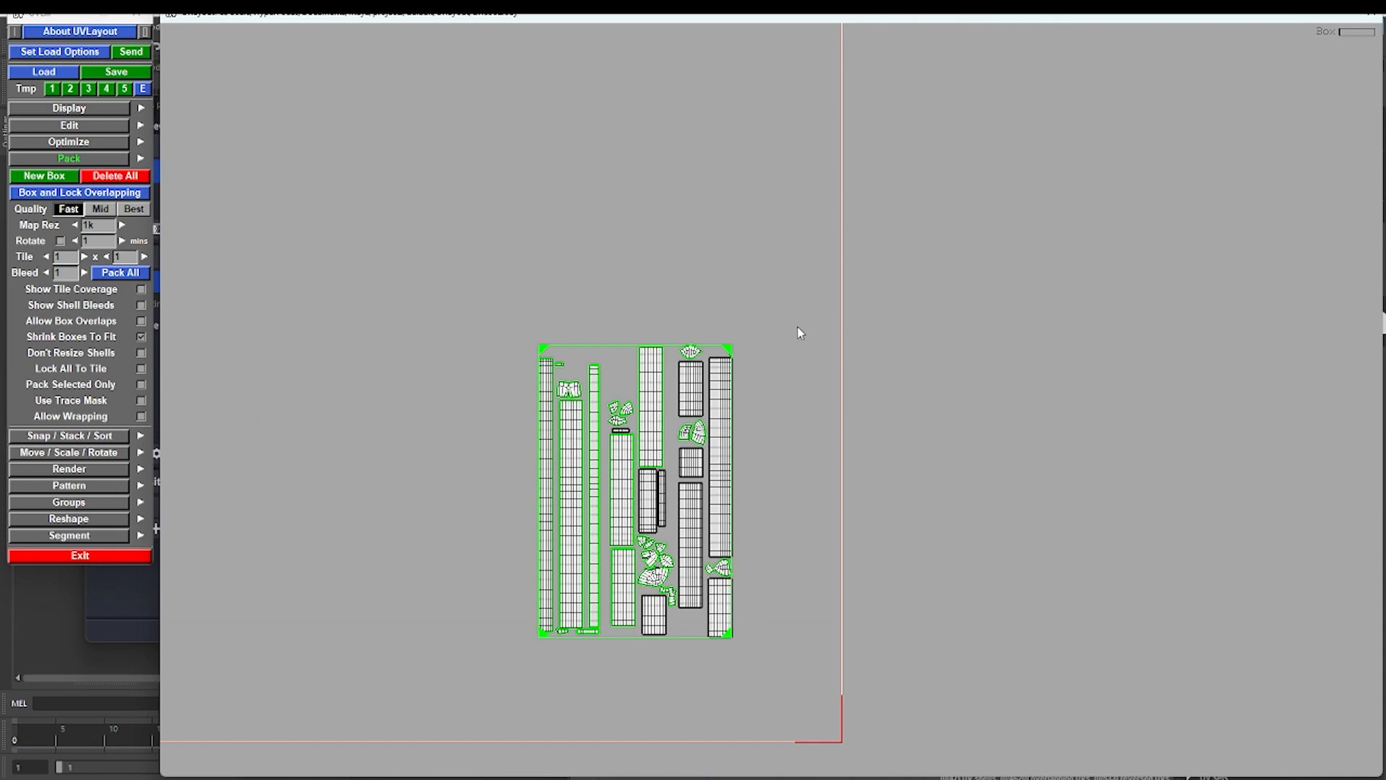
- Fit the lace box into the free corner beside the two large arched shells
right_click_drag(800, 333, 744, 448)
middle_click_drag(433, 181, 708, 506)
left_click_drag(689, 372, 519, 520)
right_click_drag(817, 293, 765, 428)
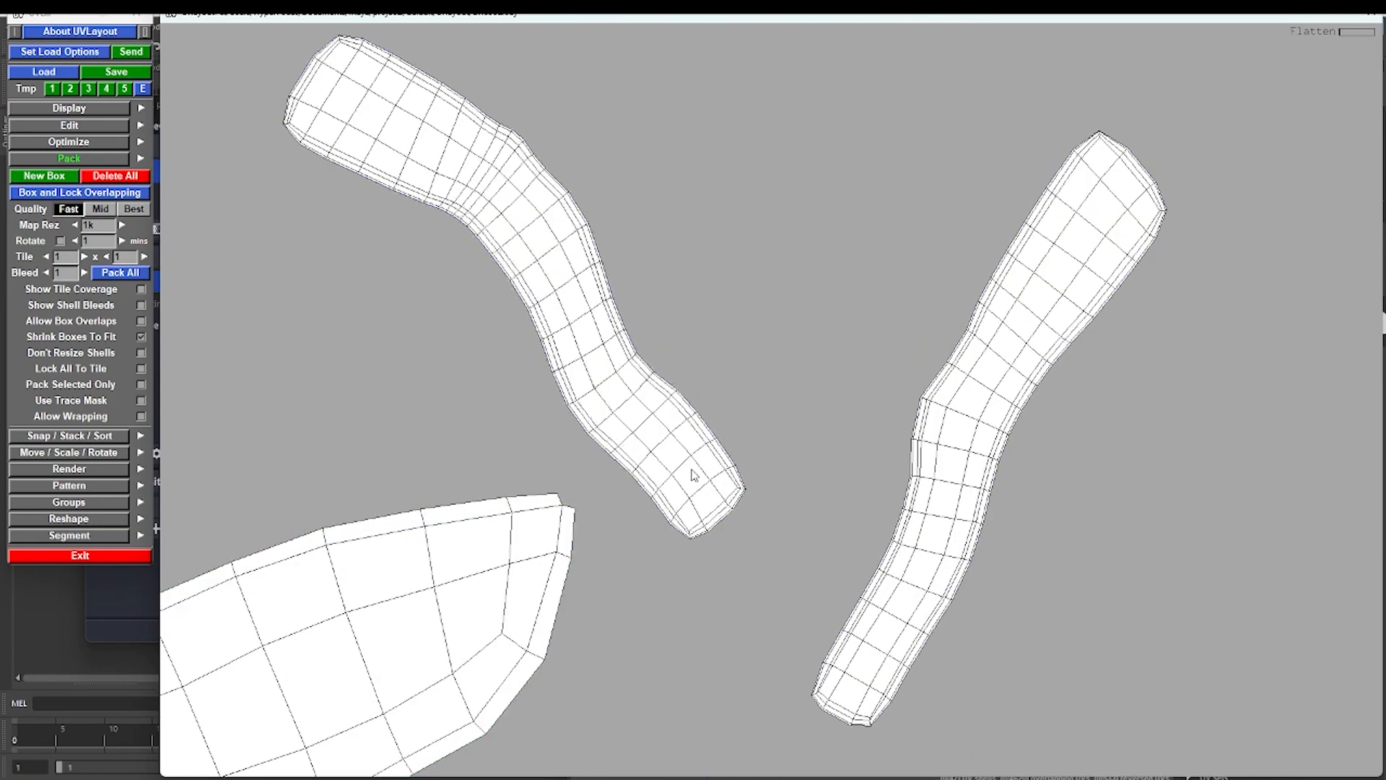
- Place the two narrow curved shells side by side, enclose them in a box and lock it
middle_click_drag(905, 609, 921, 611)
scroll(851, 399, "down", 5)
left_click_drag(851, 238, 686, 399)
scroll(722, 447, "down", 4)
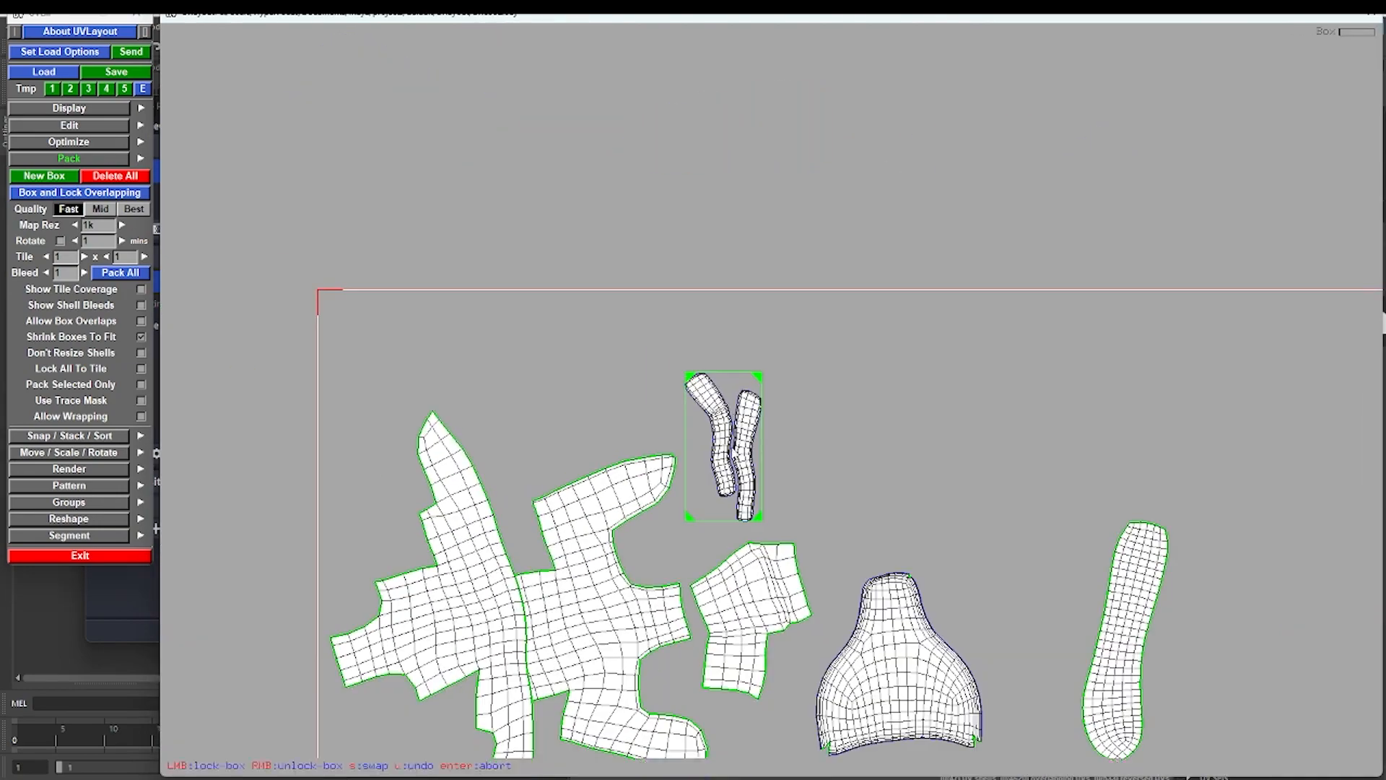
scroll(887, 523, "down", 4)
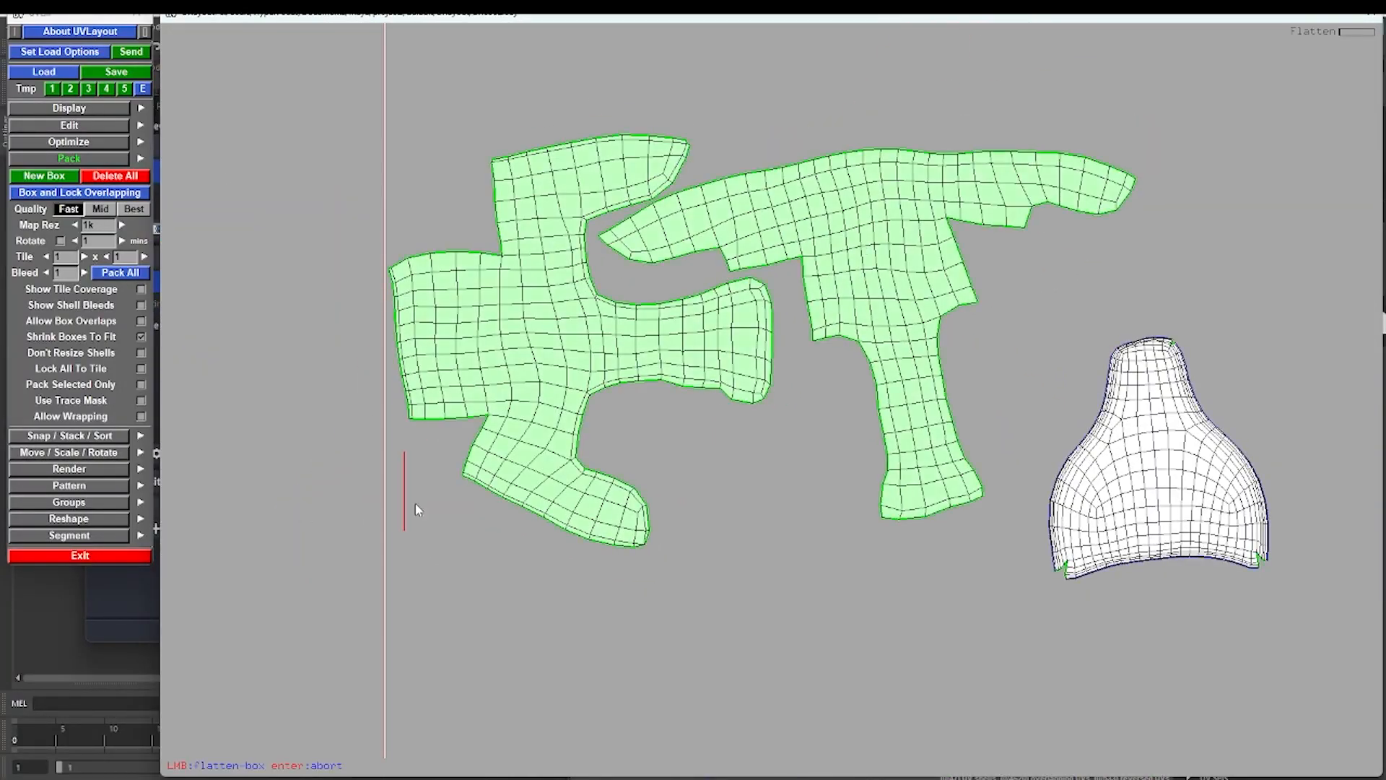
- Box and lock the two branching shells, and place their box beside the large arched shells
scroll(747, 603, "down", 5)
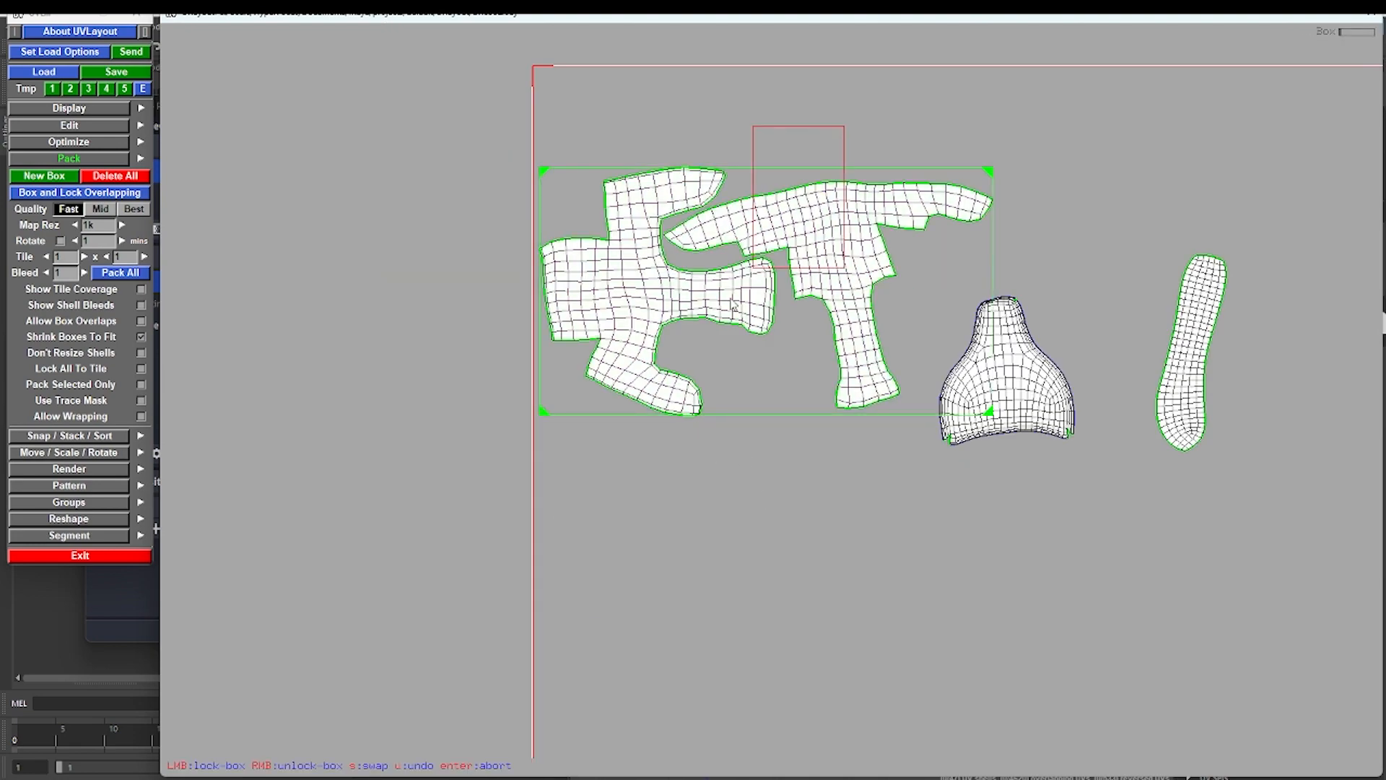
scroll(732, 304, "down", 4)
middle_click_drag(685, 195, 995, 553)
scroll(974, 539, "up", 4)
middle_click_drag(867, 303, 923, 474)
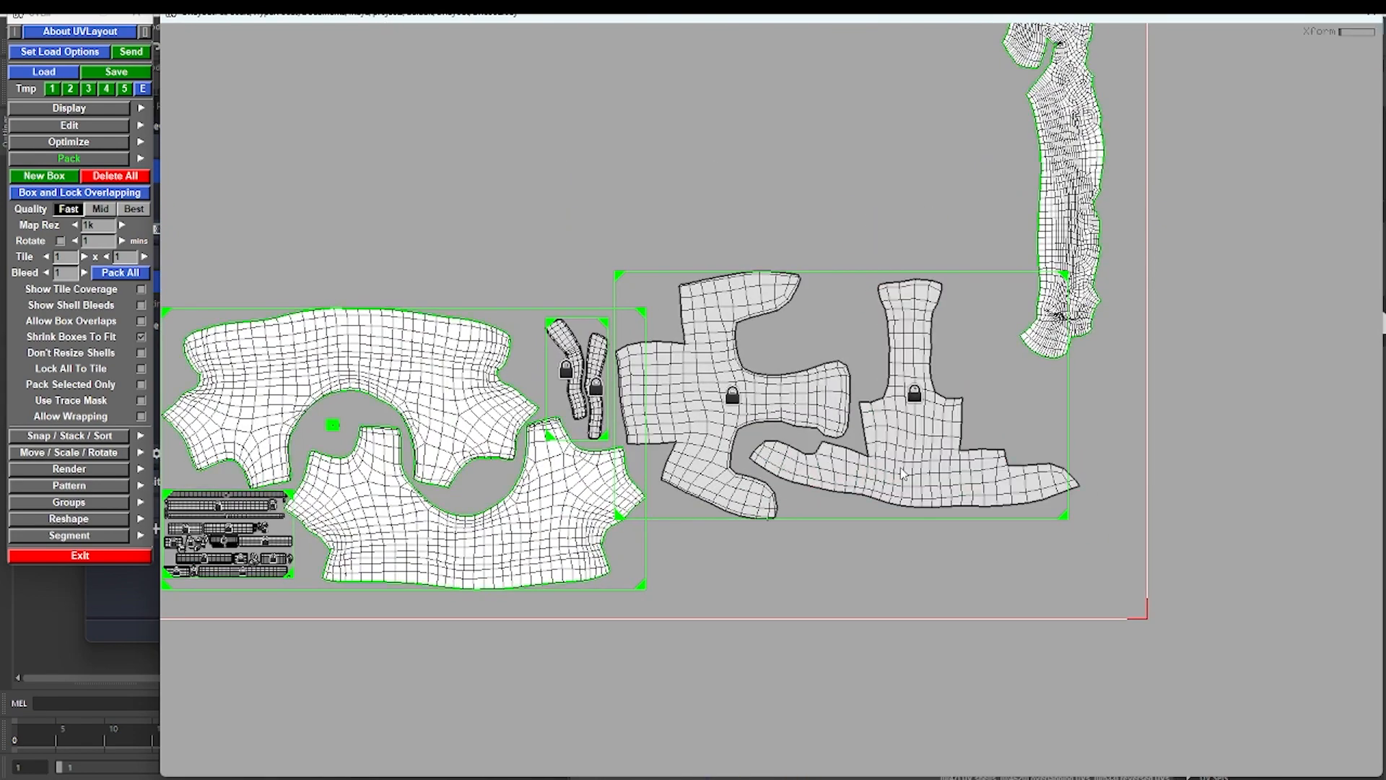
- Move the elongated sole shell aside from the bell-shaped shell
key("3")
left_click_drag(776, 307, 695, 319)
scroll(695, 319, "up", 3)
key("1")
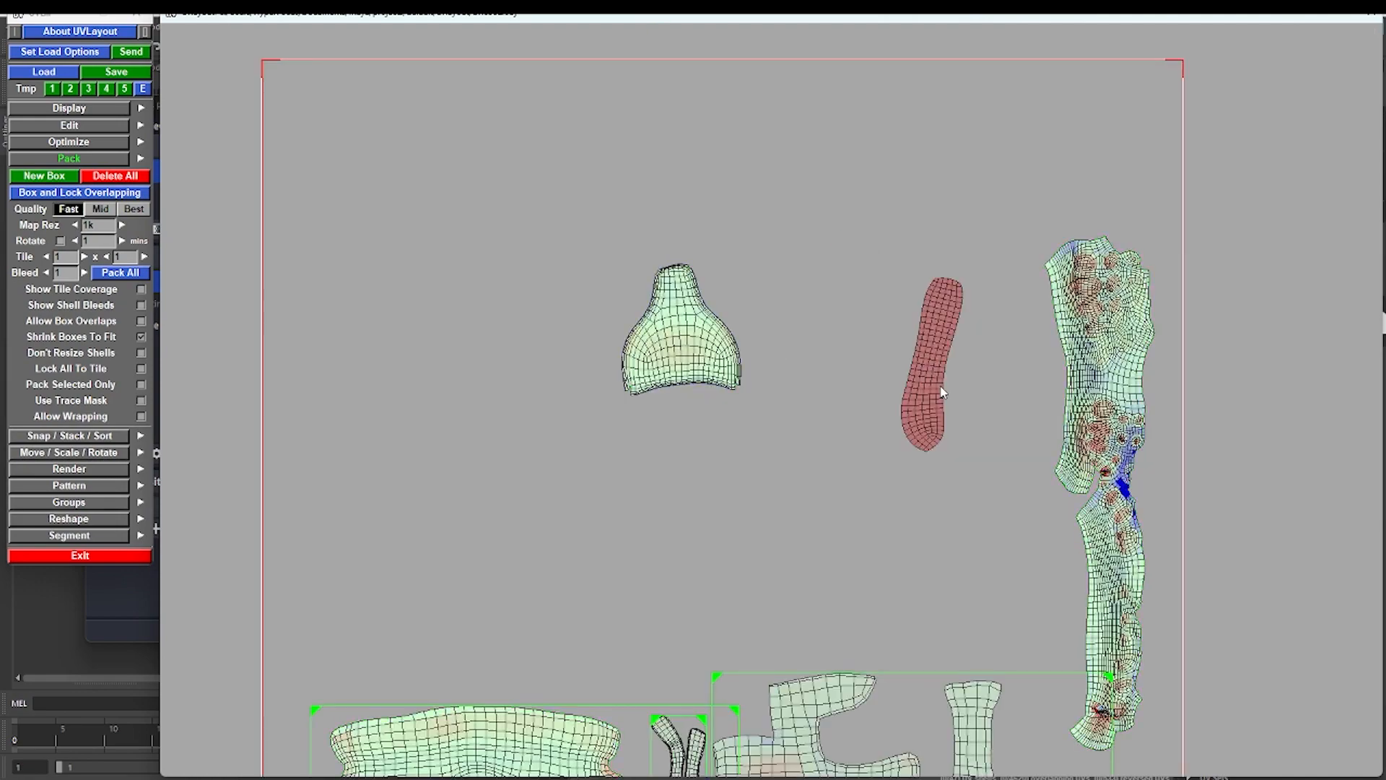
middle_click_drag(944, 390, 1009, 398)
- Fit the bell-shaped shell upside down into the branching shells' box and move the box above the arched shells
scroll(938, 390, "down", 3)
middle_click_drag(529, 223, 773, 505)
scroll(773, 505, "up", 3)
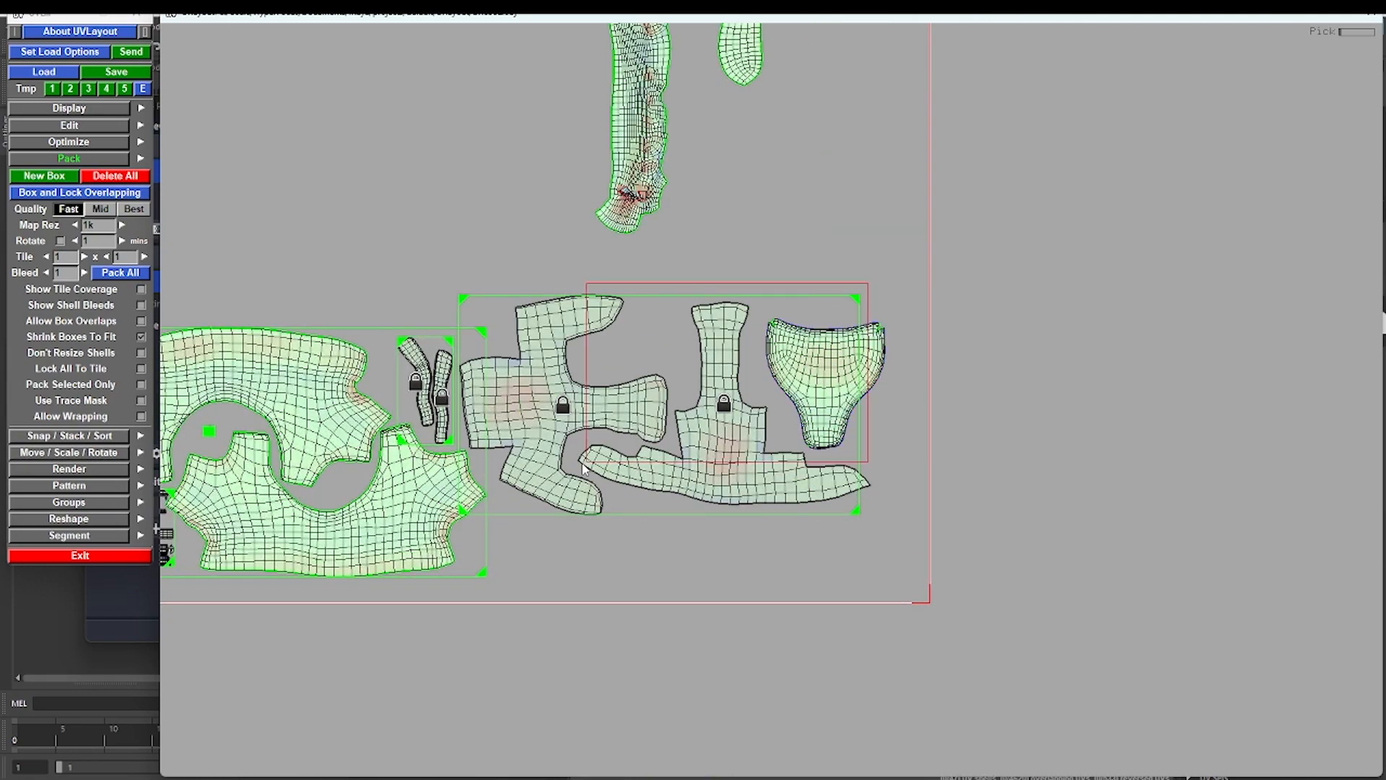
middle_click_drag(697, 344, 864, 436)
scroll(722, 433, "down", 4)
middle_click_drag(706, 471, 437, 358)
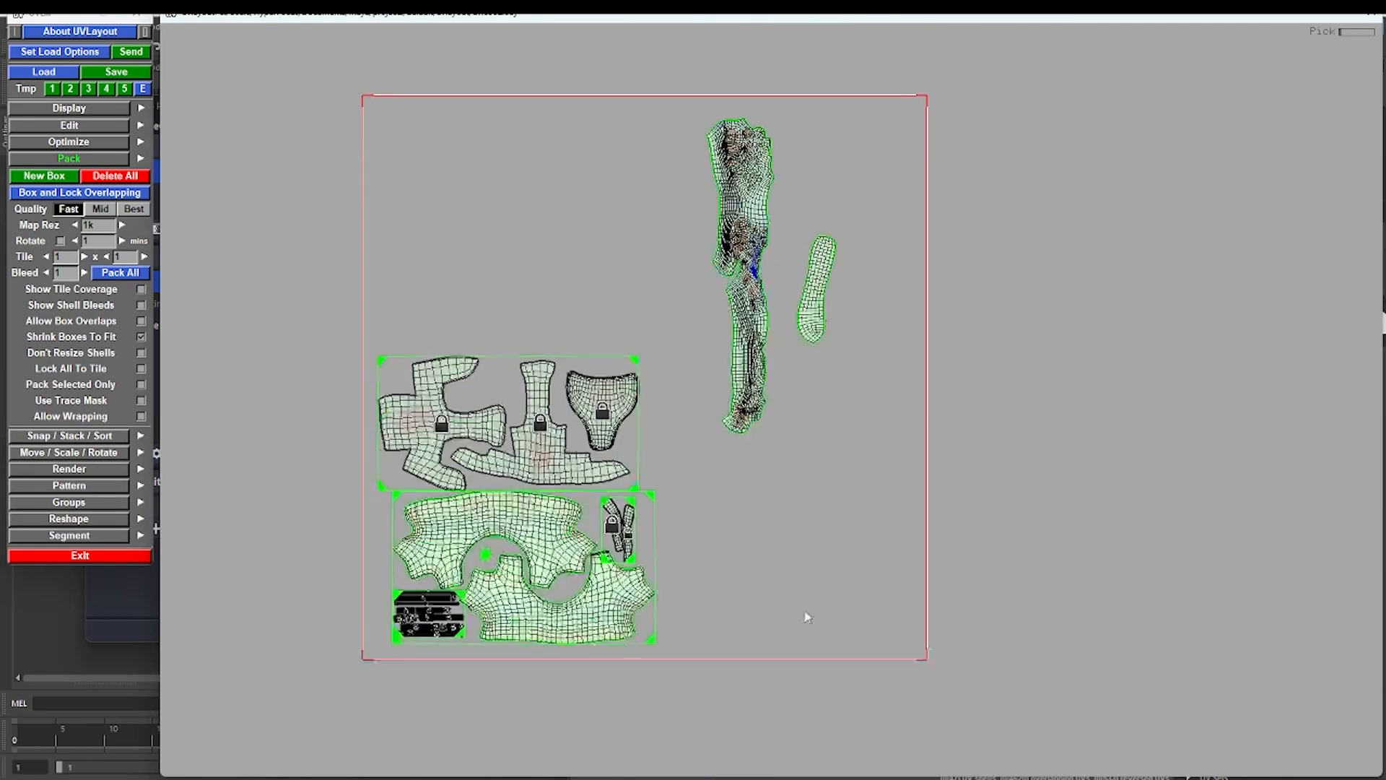
- Cut the tagged edges along the side of the sole mesh and split the shell there
key("3")
left_click_drag(470, 401, 548, 447)
right_click_drag(548, 448, 728, 395)
left_click_drag(727, 395, 574, 442)
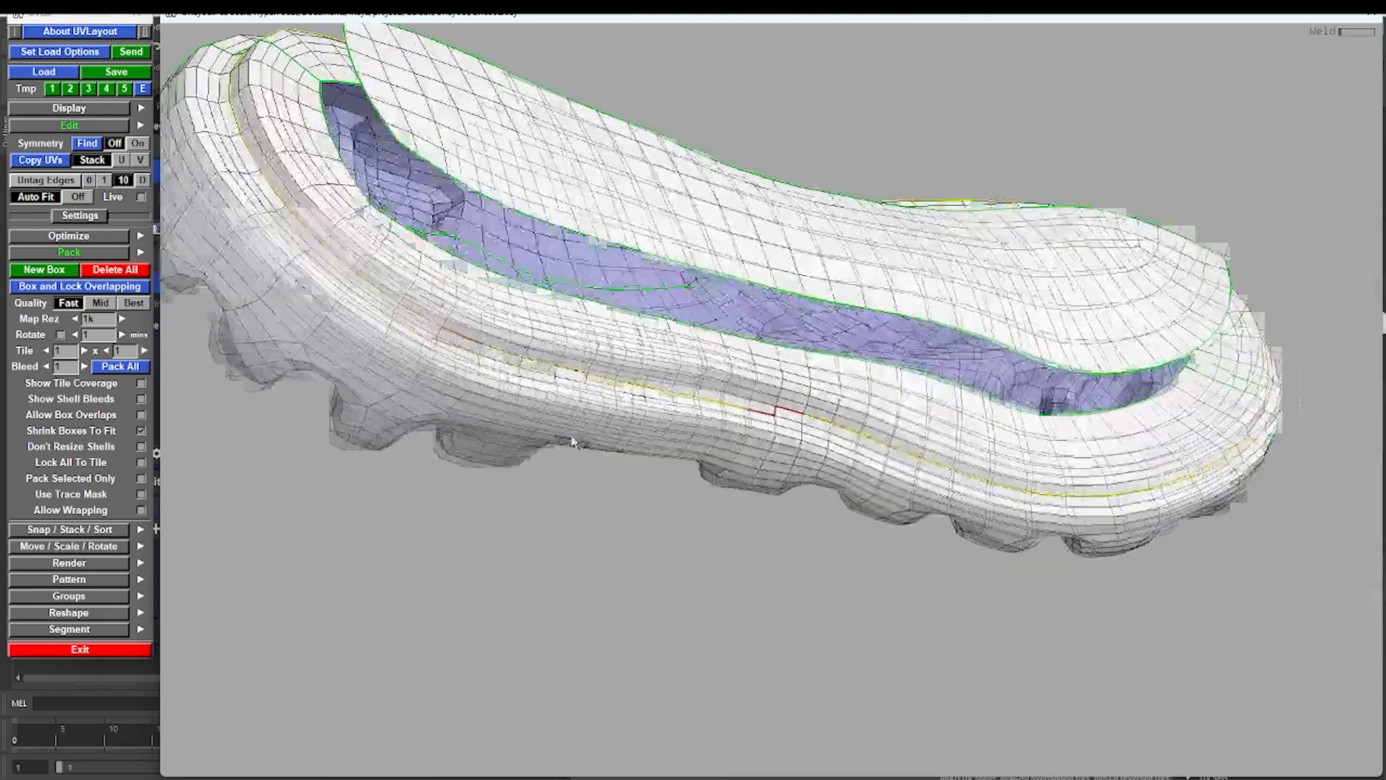
right_click_drag(574, 441, 650, 404)
key("shift+s")
mouse_move(795, 346)
left_mouse_down()
mouse_move(822, 370)
mouse_move(813, 397)
mouse_move(982, 404)
mouse_move(1152, 483)
mouse_move(938, 434)
left_mouse_up()
- Drop the split insole and side strip pieces into UV space and flatten them
key("1")
key("2")
key("Return")
key("1")
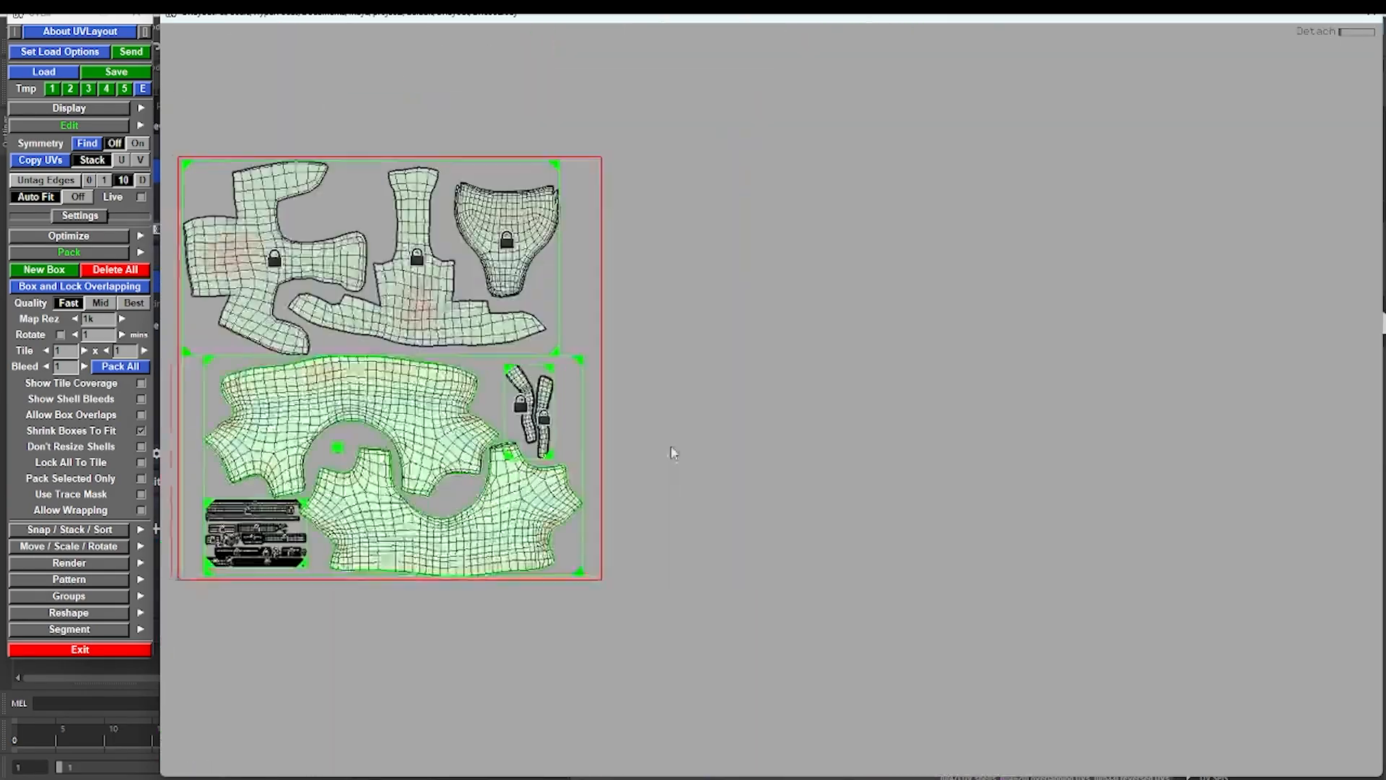
key("2")
key("d")
key("d")
key("d")
key("1")
right_click_drag(873, 492, 967, 448)
key("f")
key("f")
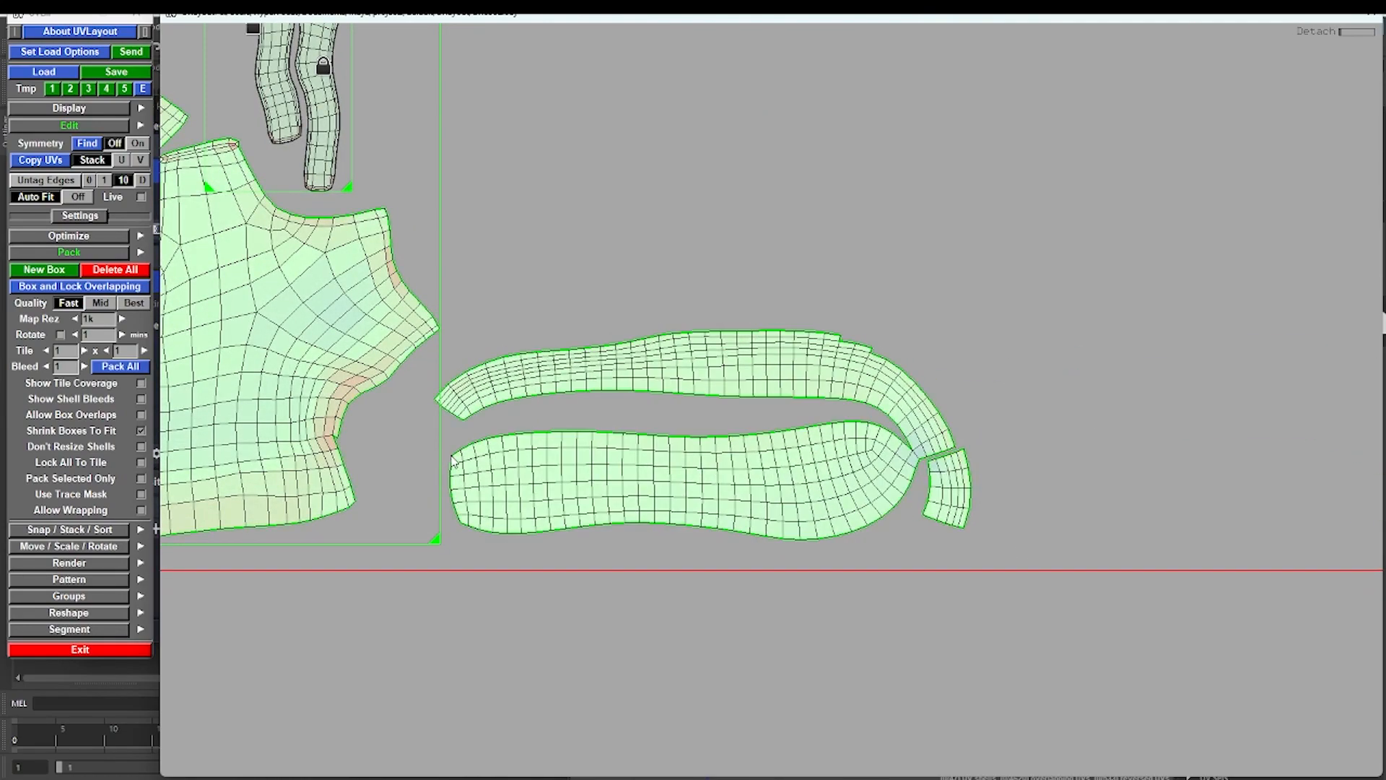
- Align the side strip with the insole shell and weld their matching edges
middle_click_drag(598, 465, 462, 354)
right_click_drag(462, 354, 635, 310)
middle_click_drag(812, 289, 784, 327)
key("w")
key("w")
- Weld the remaining side strip edges around the insole and flatten the joined shell
right_click_drag(765, 313, 549, 433)
middle_click_drag(1292, 426, 486, 465)
right_click_drag(486, 465, 621, 404)
key("w")
key("Return")
key("f")
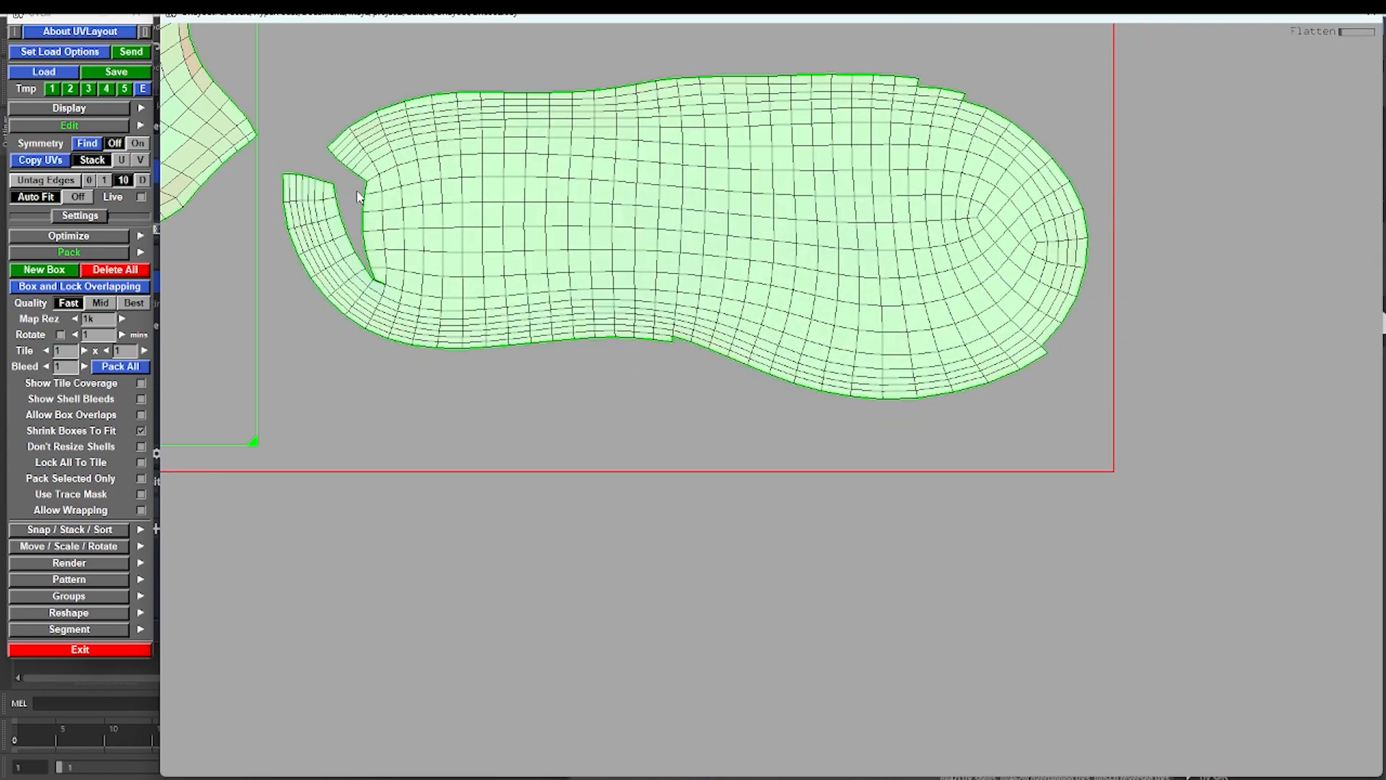
key("w")
key("Return")
key("f")
- Cut the outsole's edges along the upper border of the tread blocks on one side
right_click_drag(967, 447, 866, 534)
key("2")
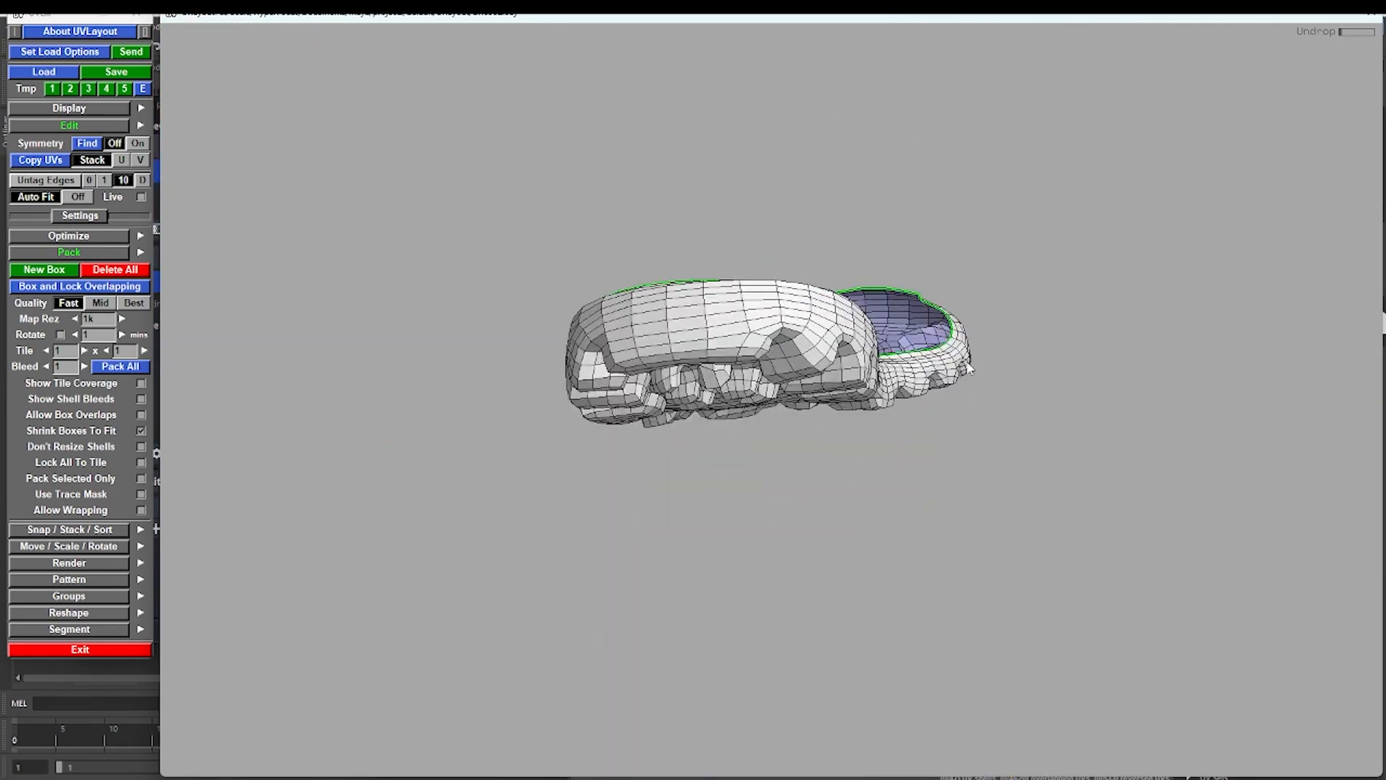
left_click_drag(946, 278, 816, 339)
right_click_drag(816, 340, 717, 381)
left_click_drag(717, 380, 715, 343)
key("c")
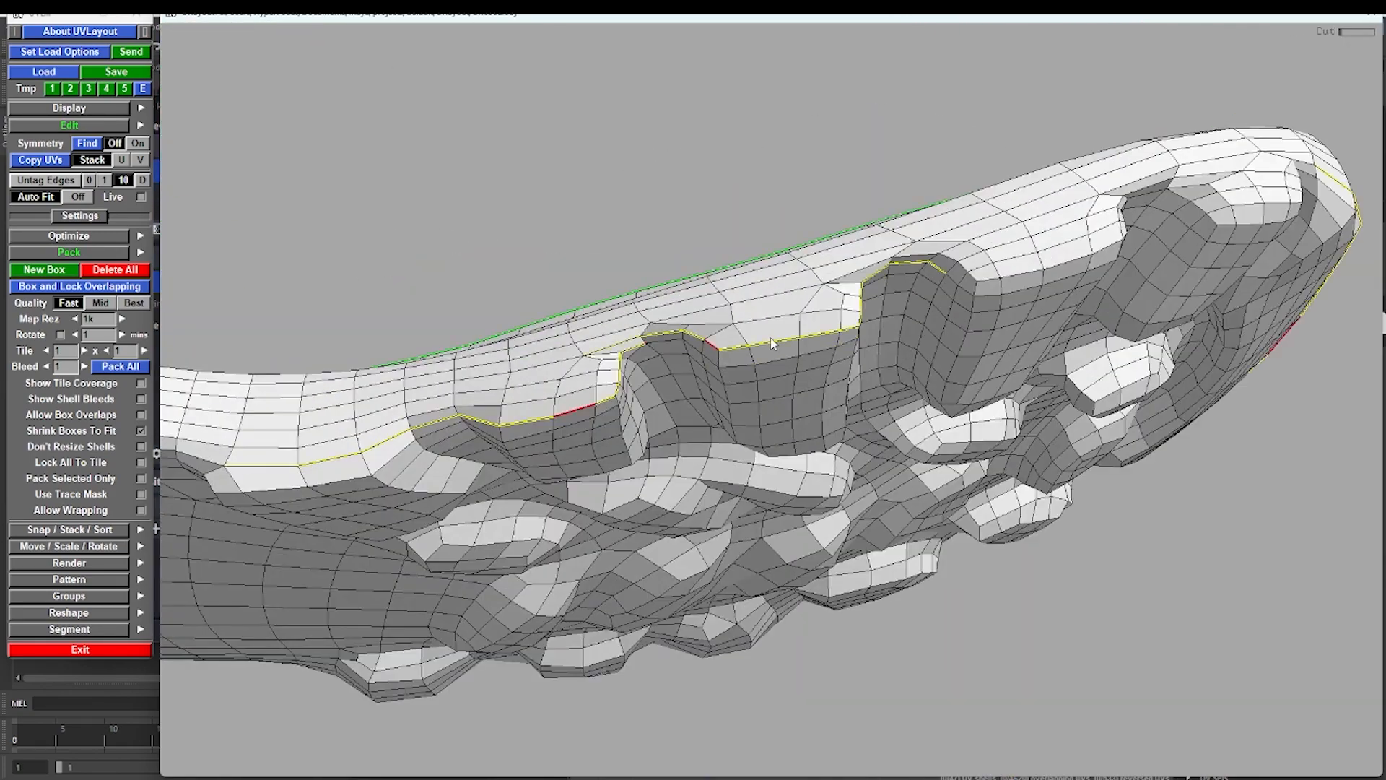
key("c")
mouse_move(620, 358)
left_mouse_down()
mouse_move(517, 405)
mouse_move(405, 343)
mouse_move(451, 317)
mouse_move(384, 289)
left_mouse_up()
key("c")
key("c")
key("c")
key("c")
- Correct and extend the cut line along that side of the outsole, and split the shell along it
right_click_drag(458, 288, 404, 347)
key("c")
key("w")
mouse_move(462, 361)
left_mouse_down()
mouse_move(556, 350)
mouse_move(522, 386)
mouse_move(953, 442)
mouse_move(712, 185)
mouse_move(801, 198)
left_mouse_up()
key("shift+s")
- Cut the edges by hand around the tread blocks at the rounded end of the outsole
key("c")
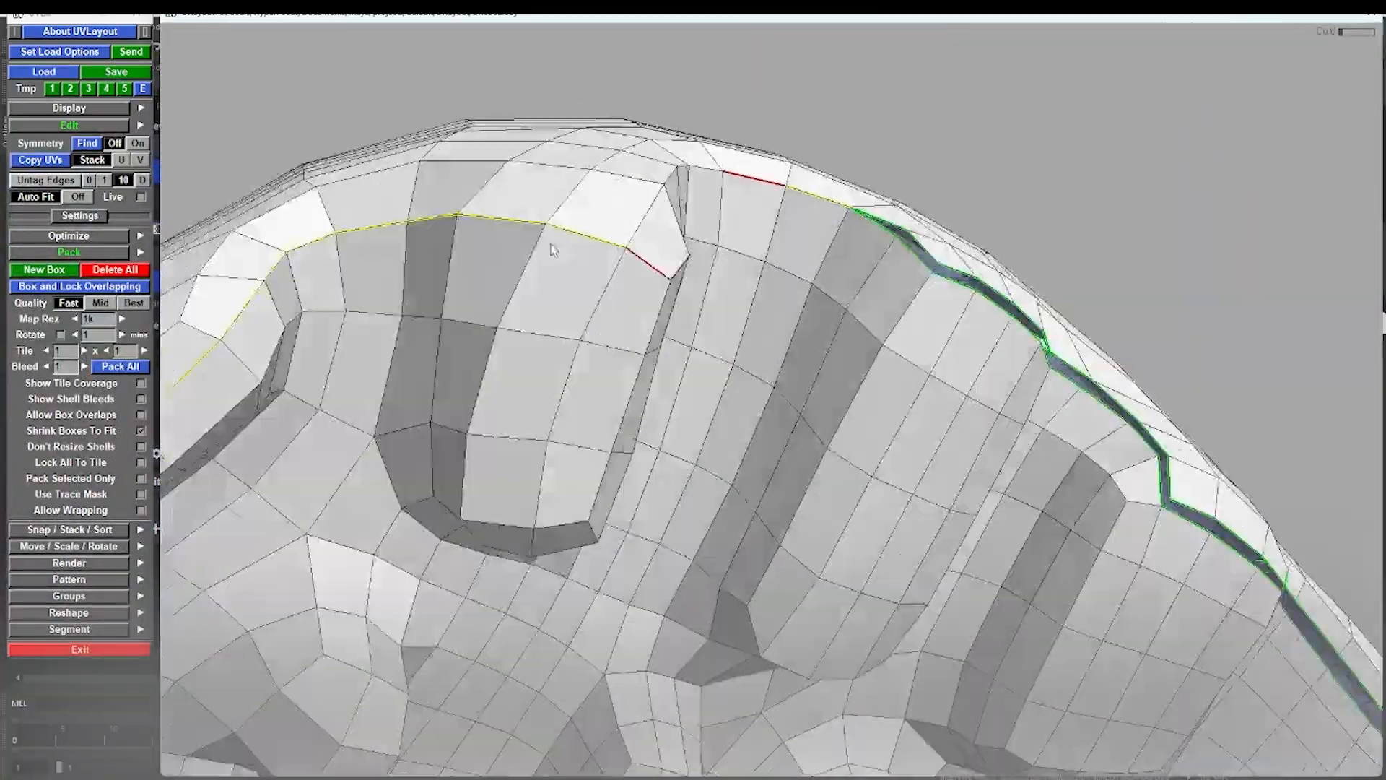
mouse_move(553, 248)
left_mouse_down()
mouse_move(808, 286)
mouse_move(790, 253)
mouse_move(786, 297)
mouse_move(789, 248)
mouse_move(677, 368)
mouse_move(721, 405)
mouse_move(689, 405)
left_mouse_up()
key("c")
key("c")
key("c")
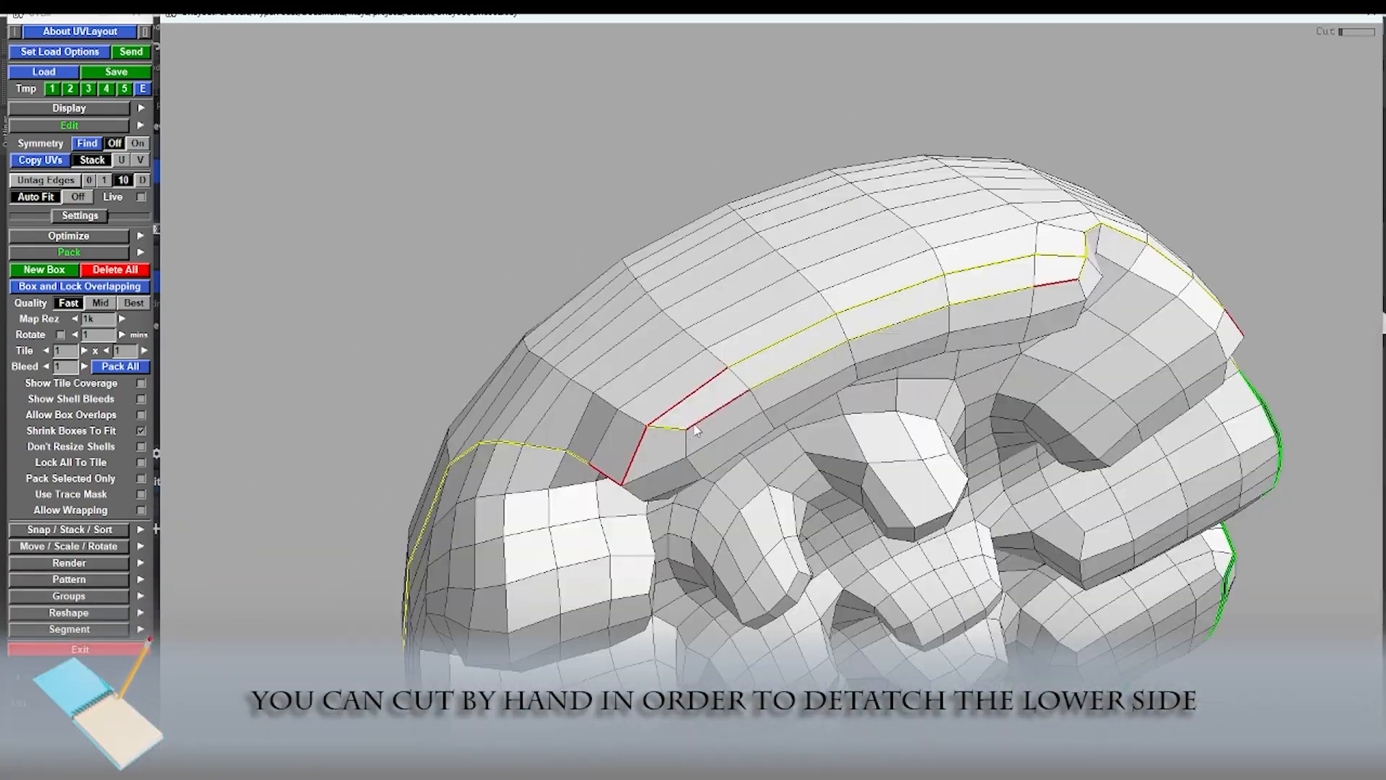
key("c")
mouse_move(840, 303)
left_mouse_down()
mouse_move(727, 337)
mouse_move(789, 405)
mouse_move(842, 371)
left_mouse_up()
key("c")
key("c")
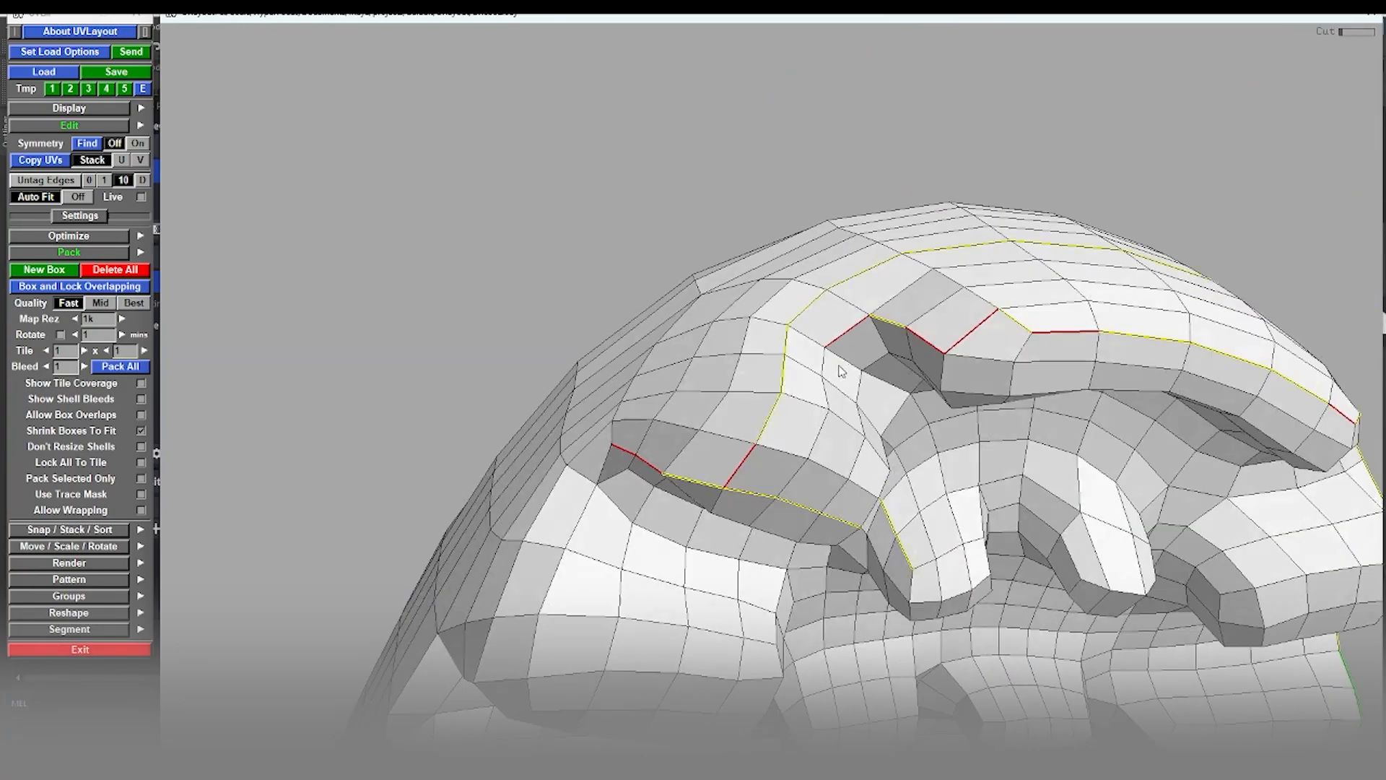
- Continue the cut from the rounded end past the smooth arch along the outsole's opposite side
mouse_move(756, 488)
left_mouse_down()
mouse_move(622, 486)
mouse_move(535, 587)
mouse_move(745, 471)
left_mouse_up()
key("c")
key("c")
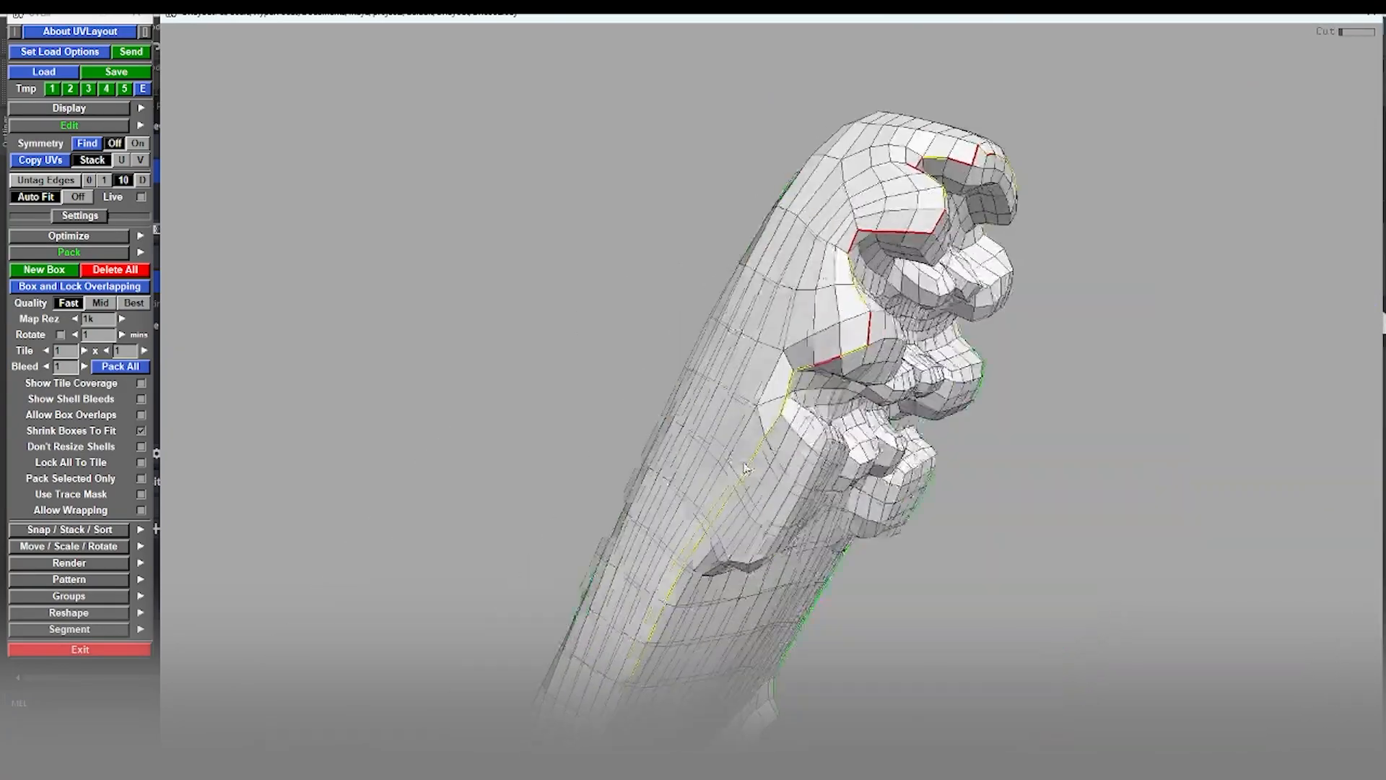
left_click_drag(745, 471, 749, 471)
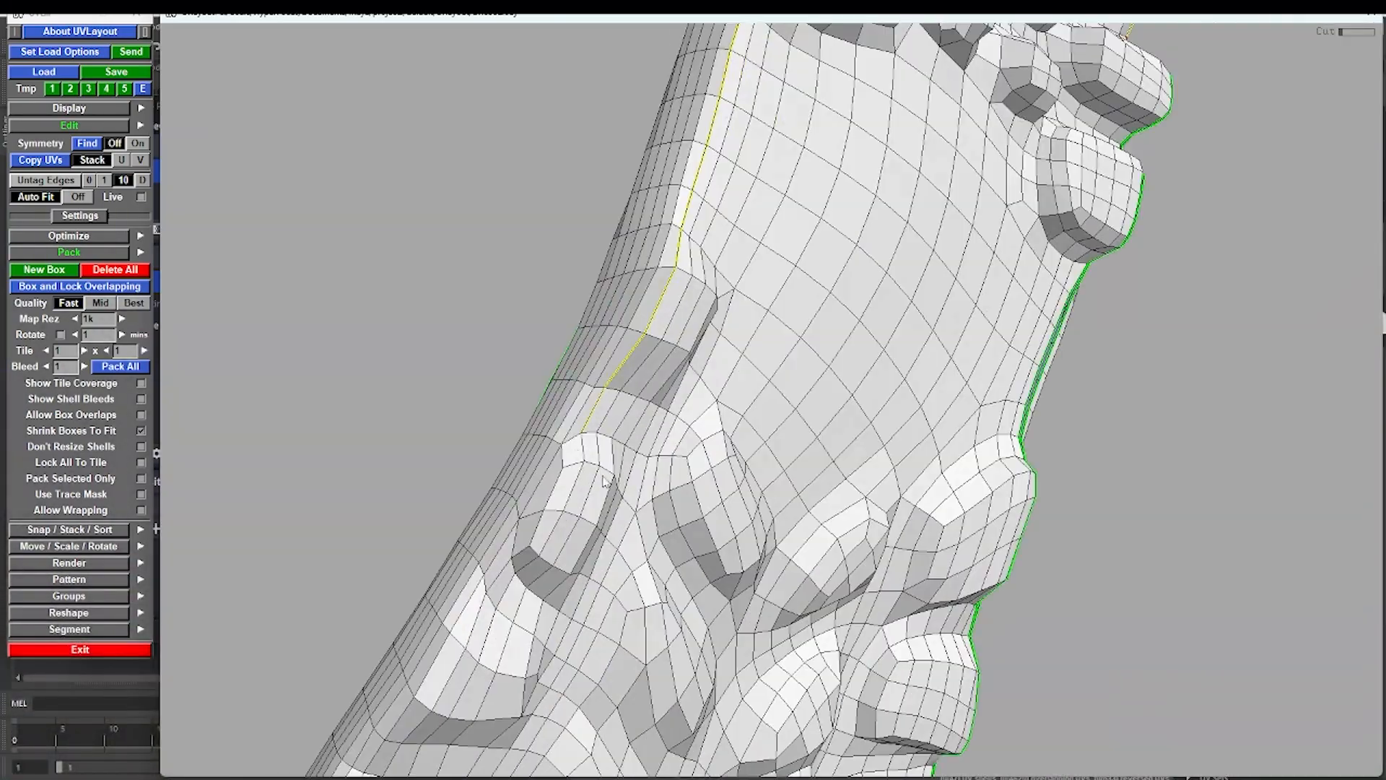
mouse_move(631, 334)
left_mouse_down()
mouse_move(650, 232)
mouse_move(675, 253)
mouse_move(538, 565)
left_mouse_up()
key("c")
key("w")
left_click_drag(751, 232, 776, 233)
key("c")
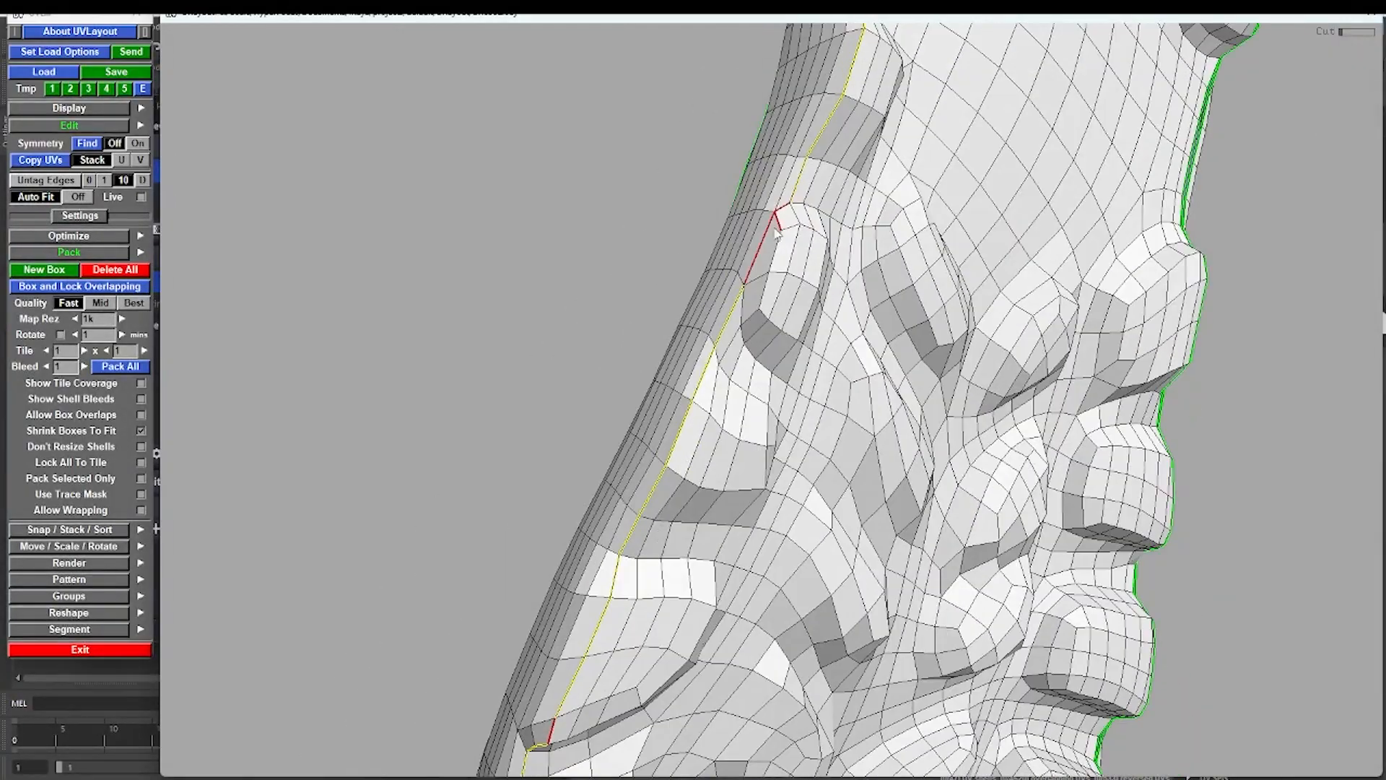
- Finish the cut around the outsole's other end, detach the treaded underside and drop the pieces into UV space
left_click_drag(724, 514, 787, 469)
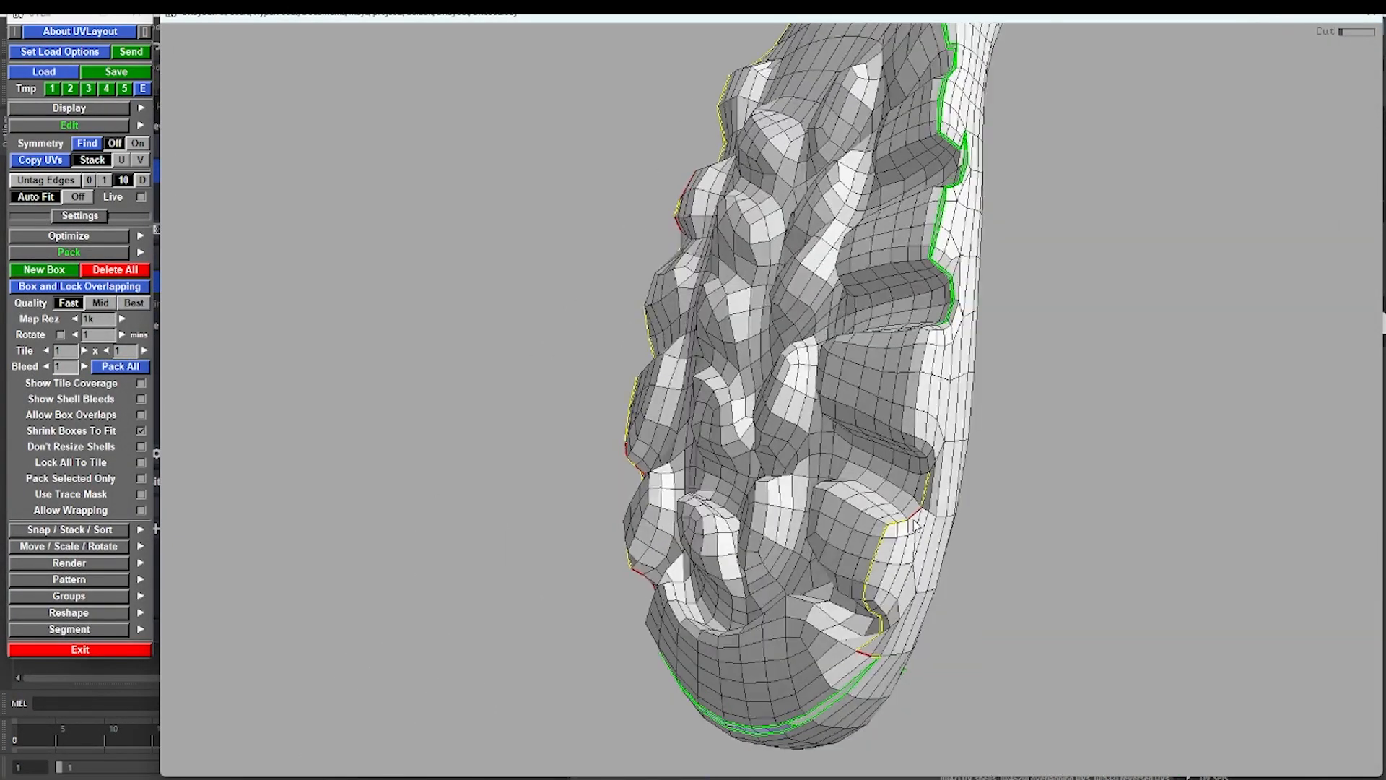
right_click_drag(787, 469, 816, 433)
left_click_drag(815, 433, 794, 462)
key("d")
key("u")
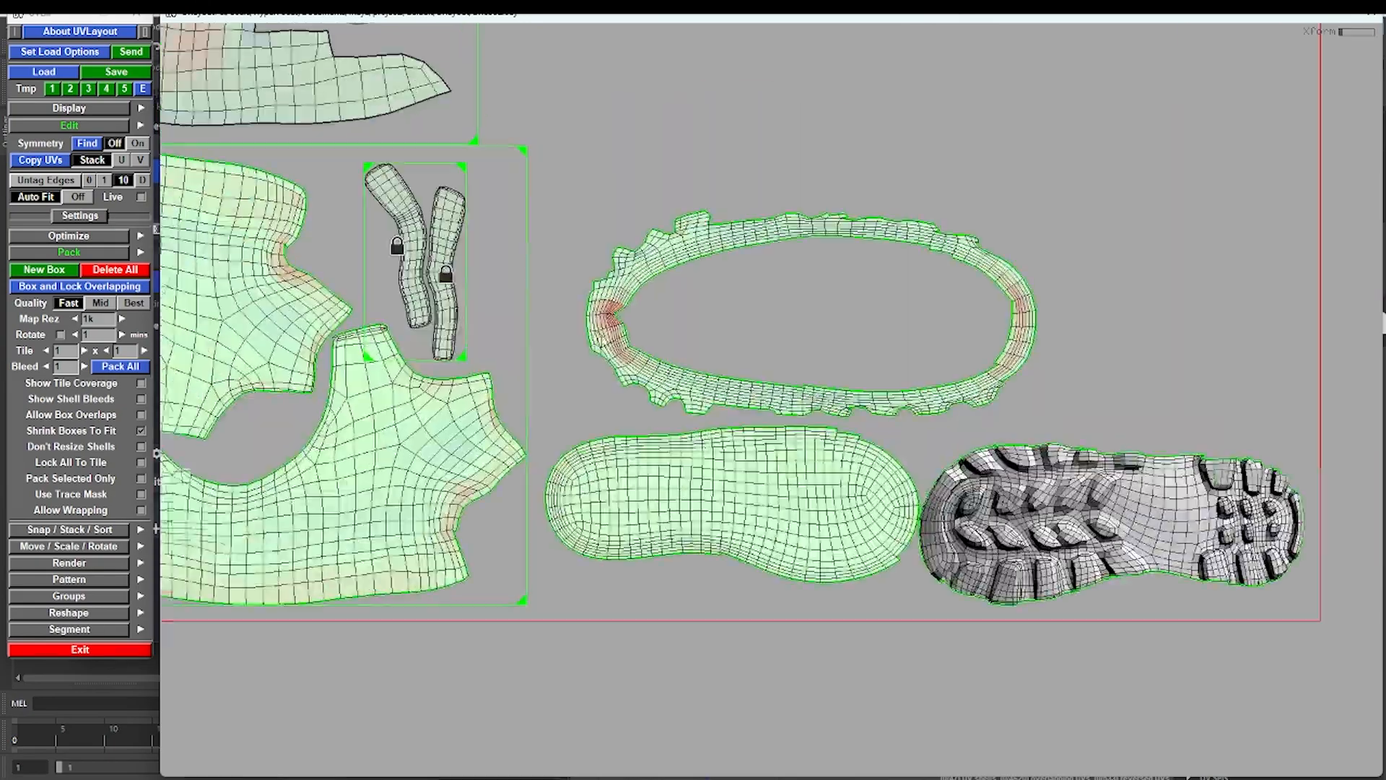
- Flatten the opened sole rim strips and stack them above the insole shell
right_click_drag(621, 310, 701, 376)
middle_click_drag(1155, 433, 980, 483)
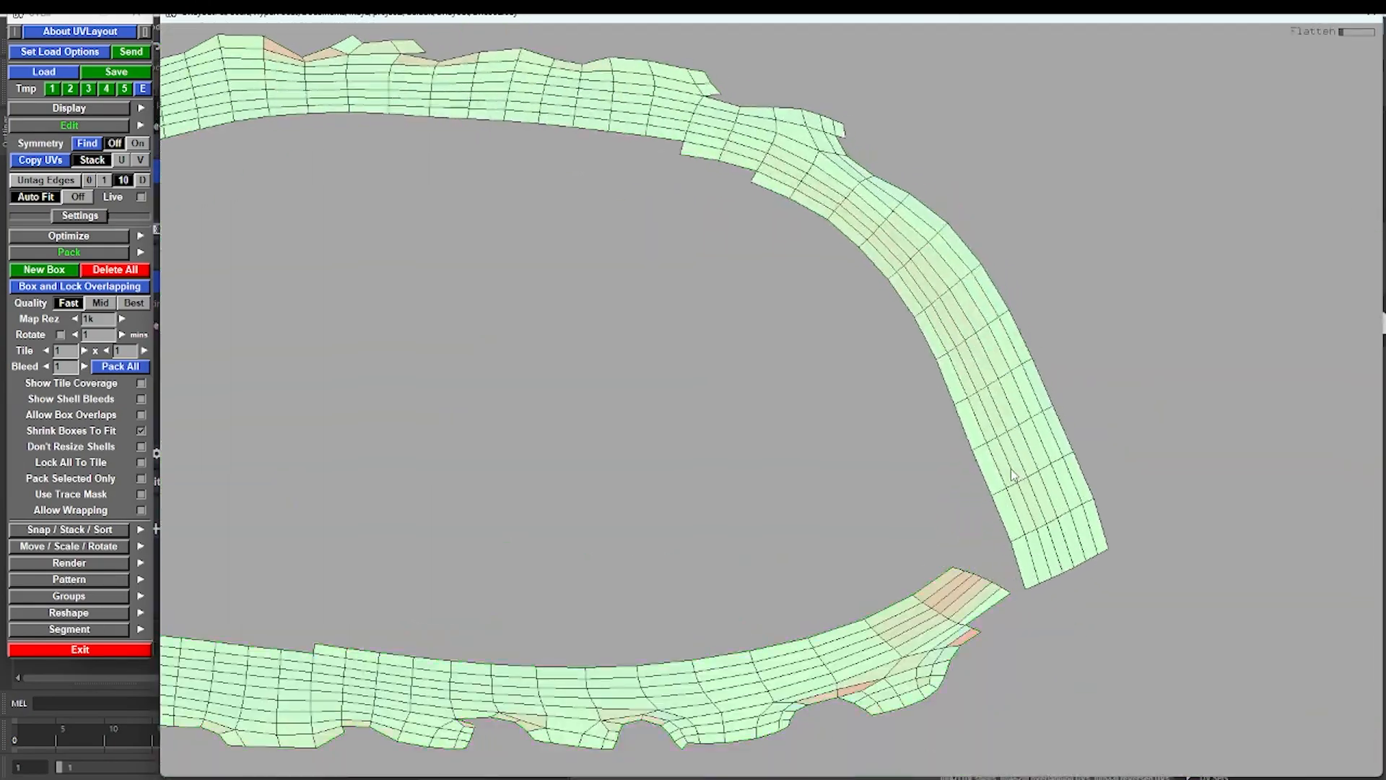
key("f")
right_click_drag(1014, 475, 931, 404)
right_click_drag(932, 288, 924, 404)
middle_click_drag(542, 592, 691, 448)
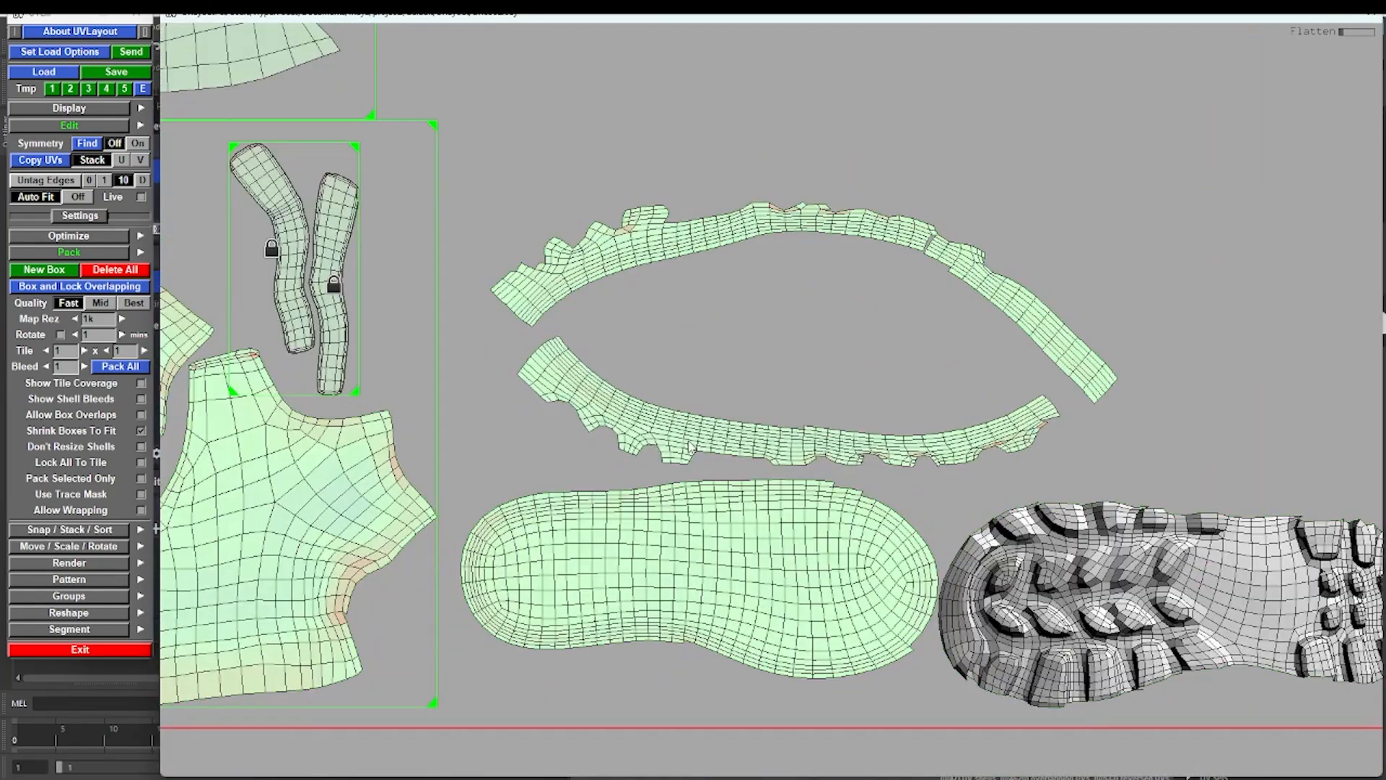
middle_click_drag(1039, 310, 621, 354)
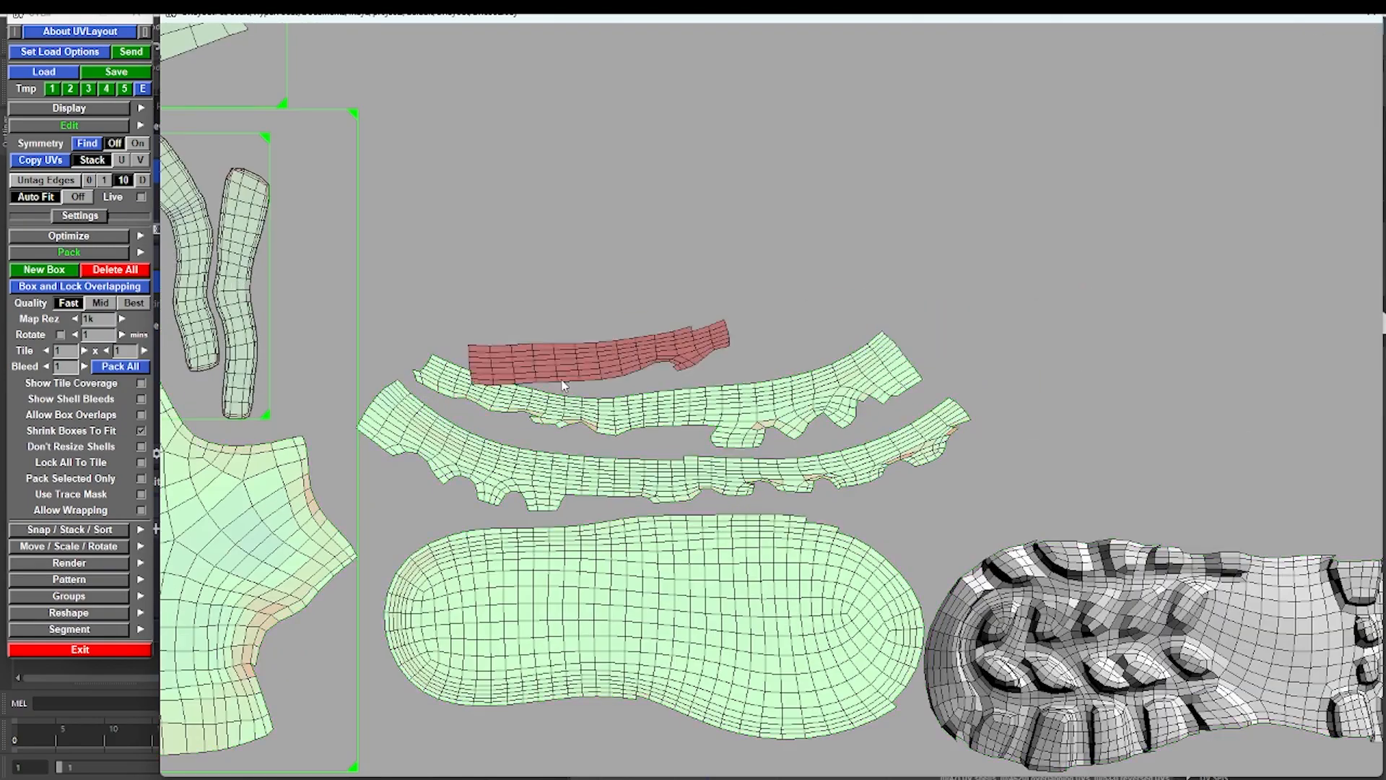
- Flatten the treaded outsole, place it above the rim strips and gather all sole shells in a box
right_click_drag(919, 405, 1011, 491)
middle_click_drag(1010, 636, 859, 426)
key("f")
right_click_drag(857, 422, 791, 416)
middle_click_drag(792, 415, 479, 169)
middle_click_drag(479, 169, 700, 329)
right_click_drag(701, 329, 678, 311)
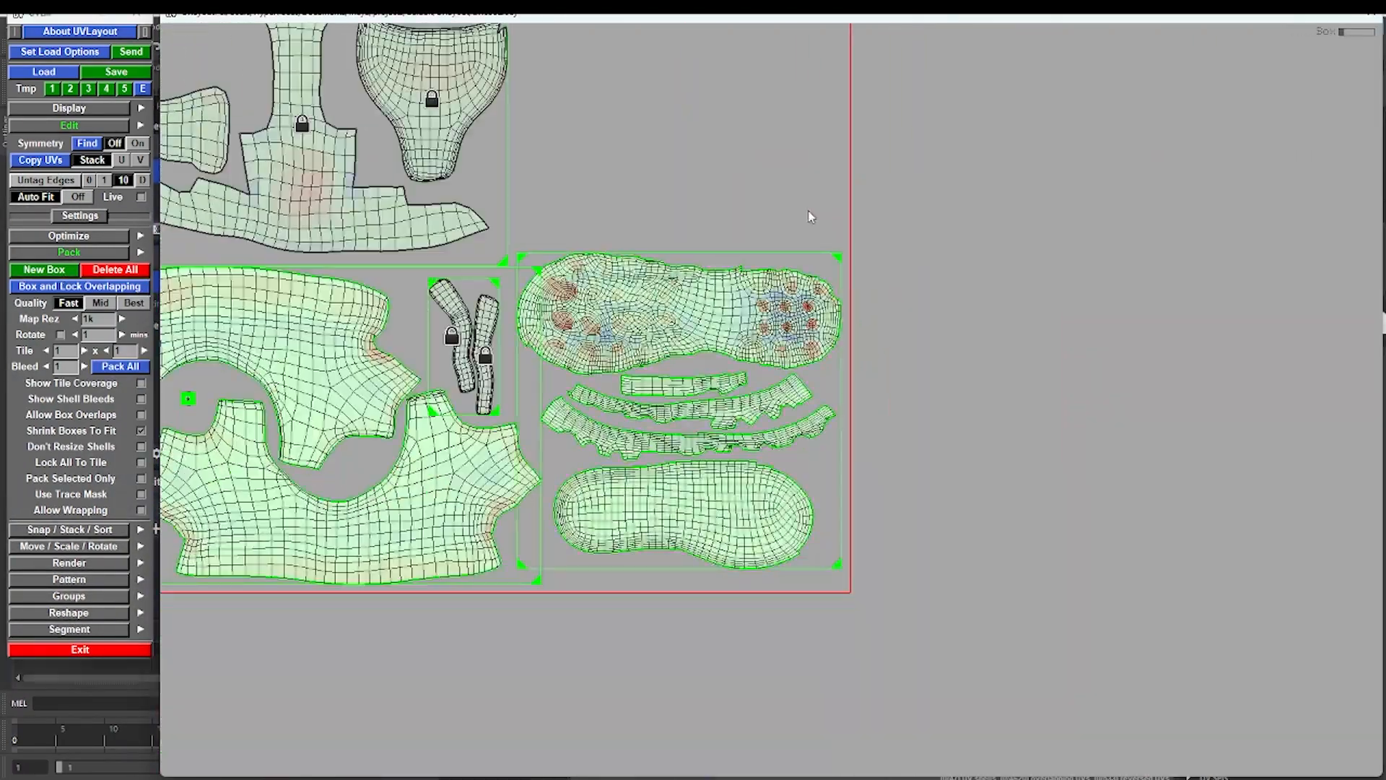
- Select the boxed sole shells and move them as a group to the UV tile's upper-left area above the boot panels
right_click_drag(809, 216, 736, 173)
key("m")
key("l")
middle_click_drag(520, 498, 866, 346)
right_click_drag(866, 347, 938, 397)
middle_click_drag(830, 288, 827, 679)
right_click_drag(1040, 650, 961, 583)
key("g")
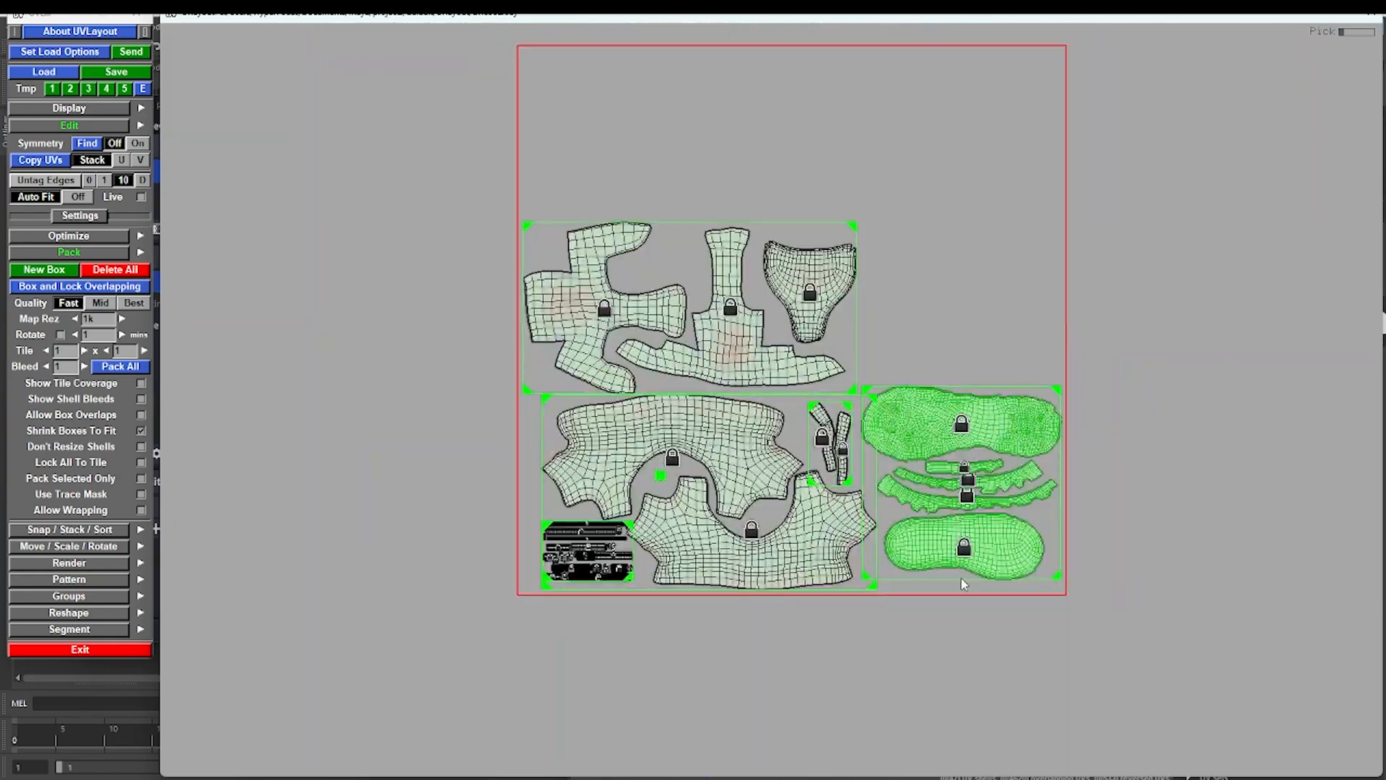
middle_click_drag(961, 578, 930, 487)
right_click_drag(971, 473, 1040, 534)
right_click_drag(809, 577, 754, 443)
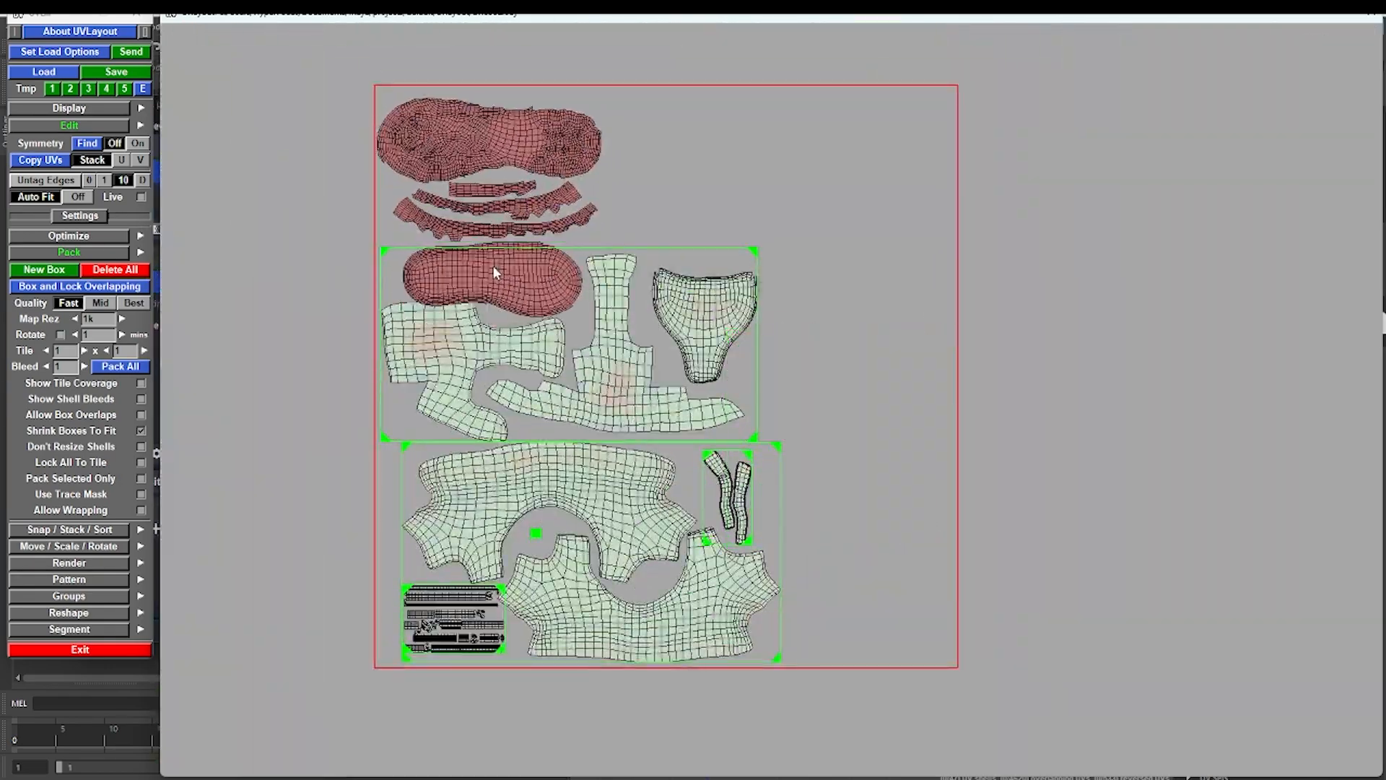
middle_click_drag(498, 341, 499, 278)
- Place the treaded outsole at the tile's upper left and shift the insole and rim strips beside it
right_click_drag(535, 216, 618, 279)
key("g")
middle_click_drag(541, 519, 878, 359)
mouse_move(1011, 296)
right_mouse_down()
mouse_move(940, 223)
mouse_move(1004, 289)
right_mouse_up()
middle_click_drag(856, 397, 842, 405)
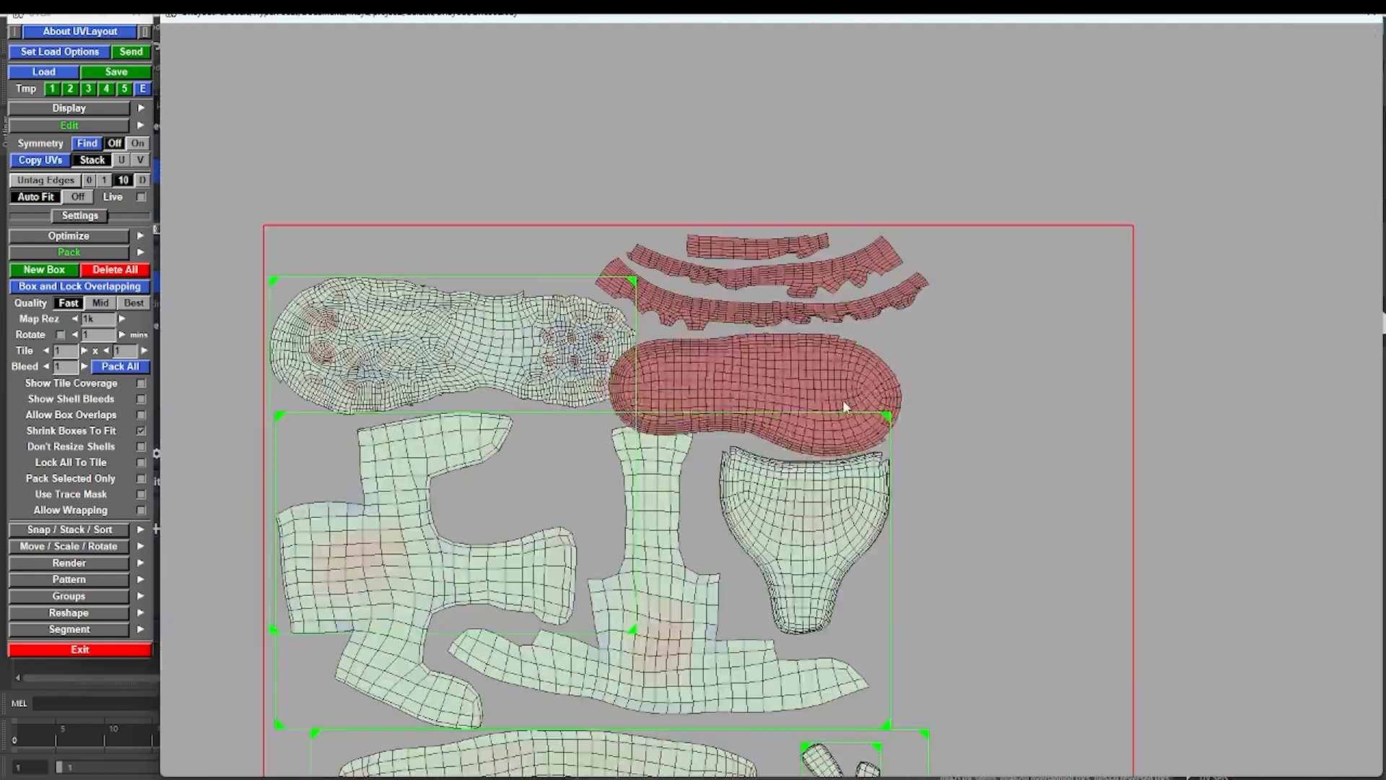
- Stand the insole shell upright beside the tapered boot panel and keep the rim strips near the tile's upper edge
middle_click_drag(868, 215, 758, 132)
middle_click_drag(598, 337, 826, 573)
key("g")
right_click_drag(938, 672, 895, 628)
key("g")
middle_click_drag(894, 382, 667, 210)
right_click_drag(613, 152, 681, 219)
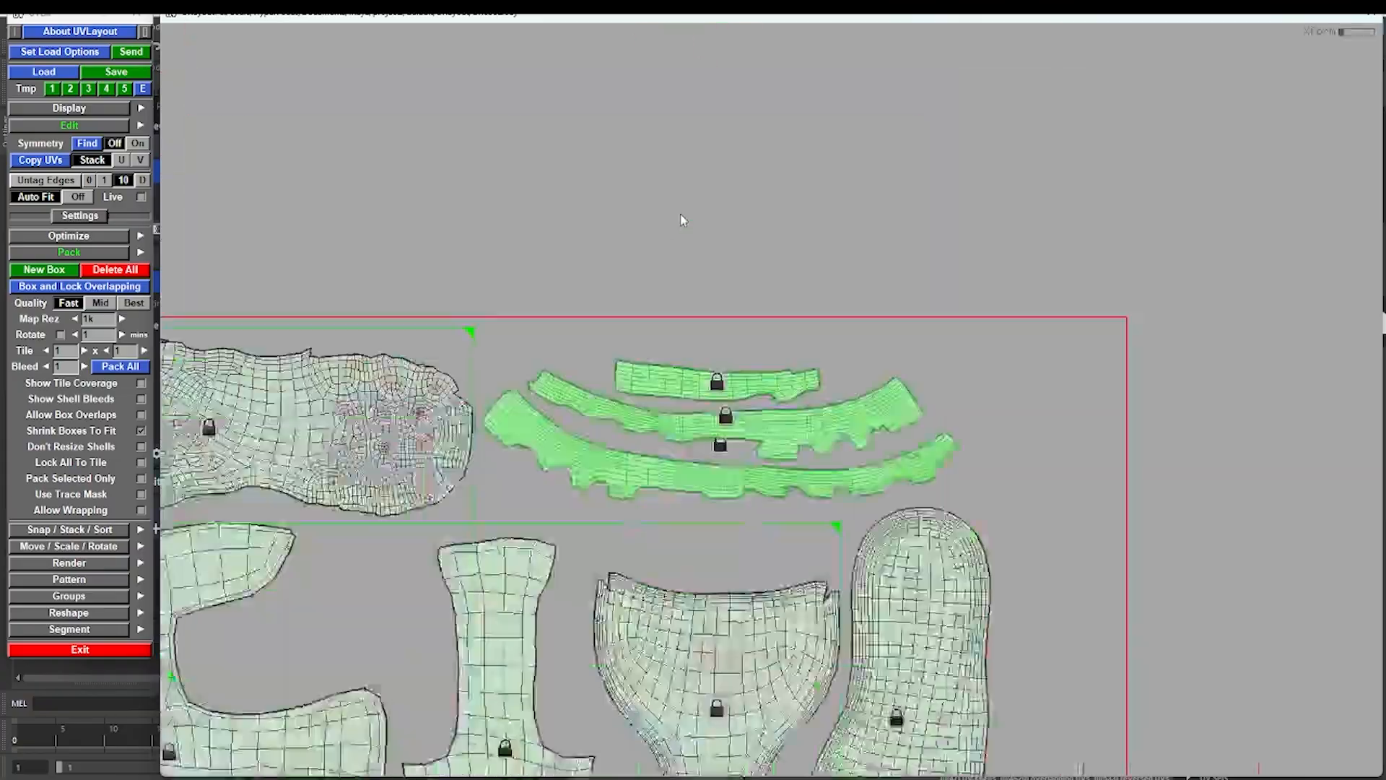
- Move the pair of narrow strip shells to the tile's left edge and refine the insole's placement
right_click_drag(974, 577, 931, 545)
middle_click_drag(743, 534, 332, 482)
middle_click_drag(332, 482, 431, 448)
right_click_drag(431, 447, 462, 478)
middle_click_drag(939, 224, 893, 569)
right_click_drag(893, 569, 875, 553)
middle_click_drag(875, 553, 839, 453)
right_click_drag(840, 454, 884, 498)
left_click_drag(885, 405, 814, 311)
right_click_drag(813, 310, 744, 242)
- Move the outsole beside the large side panels and rotate it upright in the tile's lower-right corner
middle_click_drag(575, 197, 907, 440)
right_click_drag(907, 439, 1004, 535)
middle_click_drag(631, 181, 697, 388)
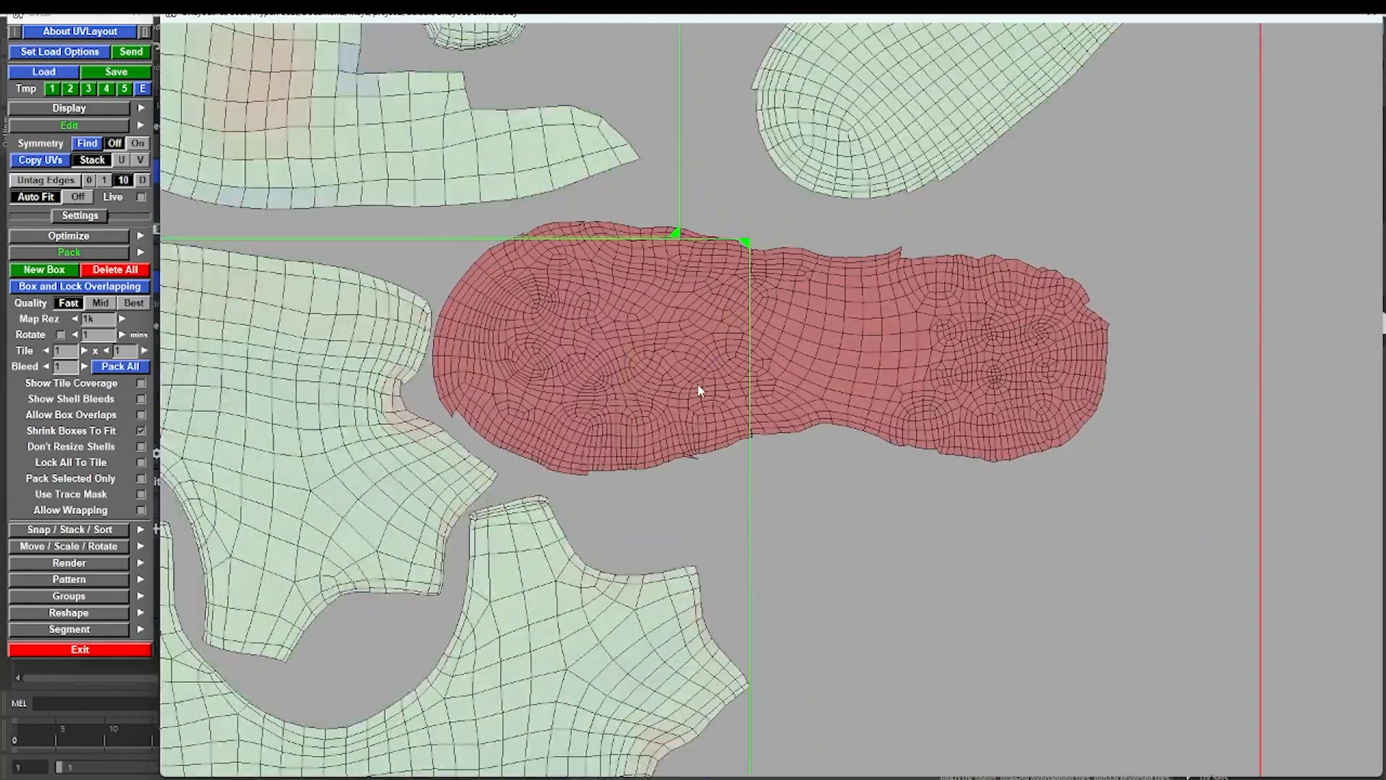
right_click_drag(697, 388, 620, 310)
middle_click_drag(881, 451, 805, 422)
right_click_drag(870, 653, 835, 619)
middle_click_drag(835, 618, 751, 567)
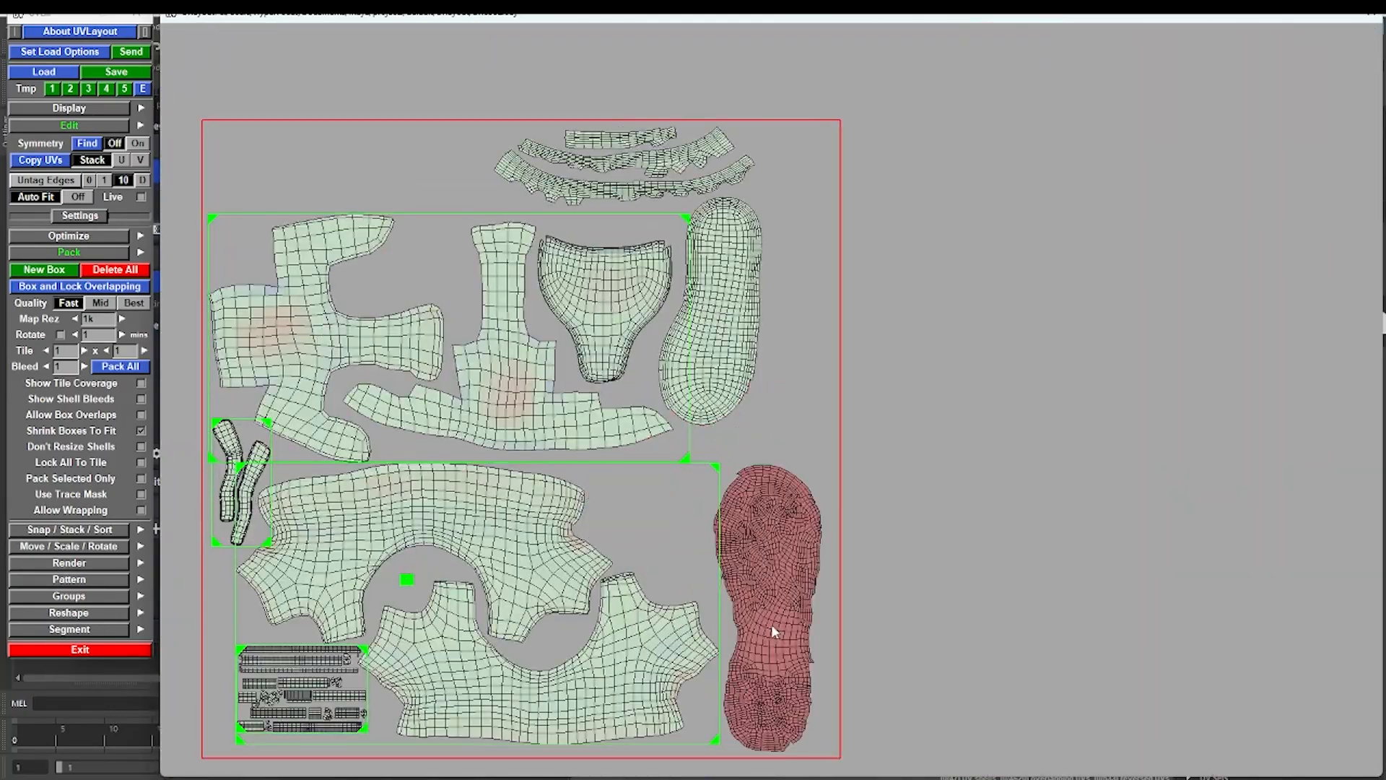
- Rotate the three sole rim strips and nest them in the gap between the insole, outsole and side panels
middle_click_drag(625, 177, 687, 514)
right_click_drag(687, 514, 758, 585)
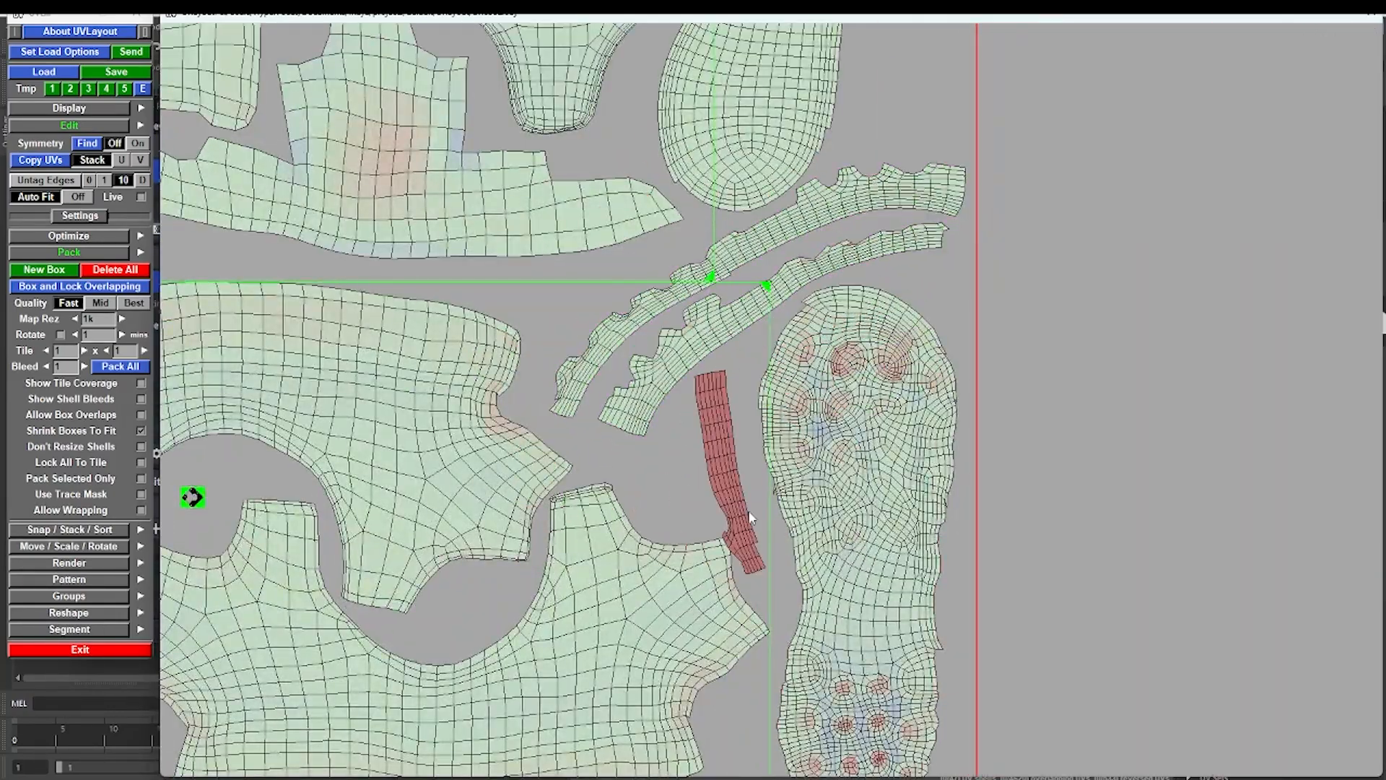
right_click_drag(685, 478, 927, 443)
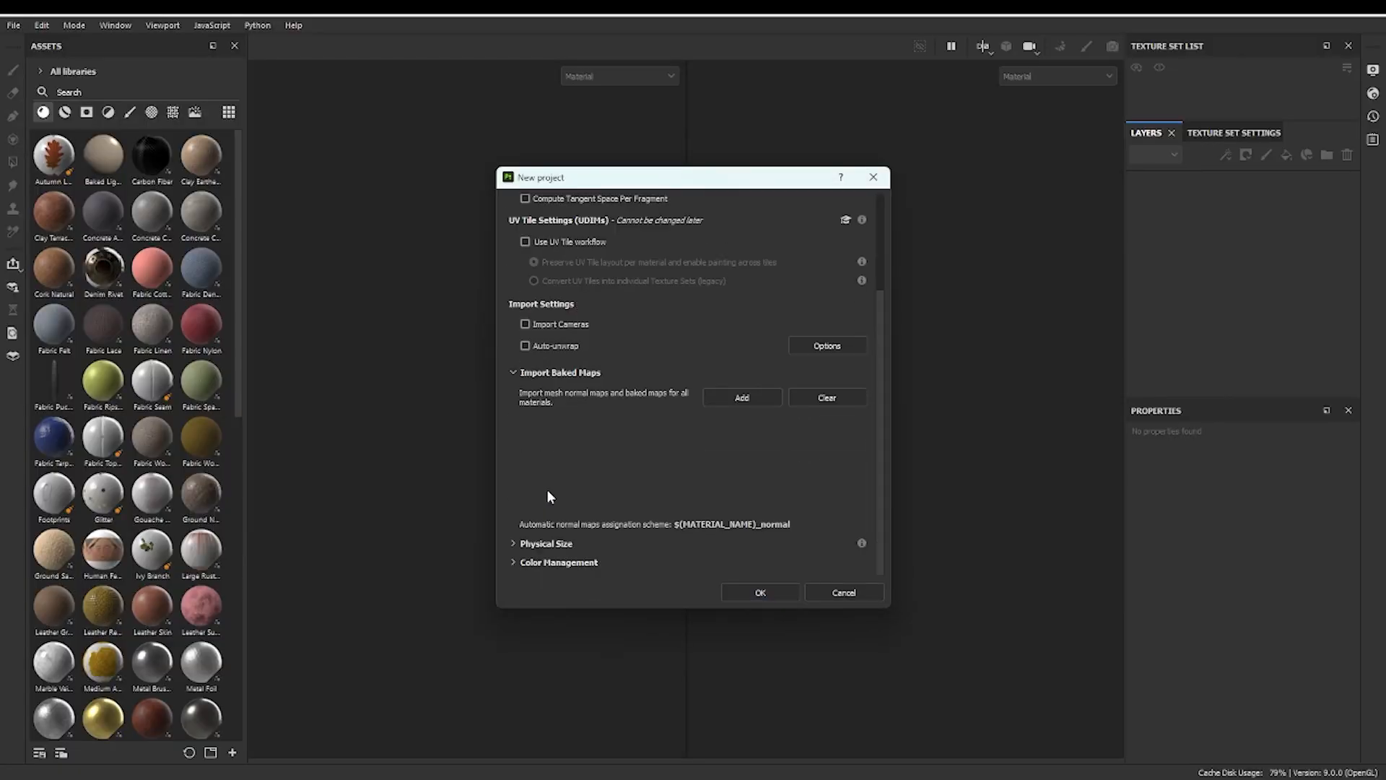
- In Substance 3D Painter, create the plant-in-boot project and bake its mesh maps at an output size of 2048
left_click(538, 542)
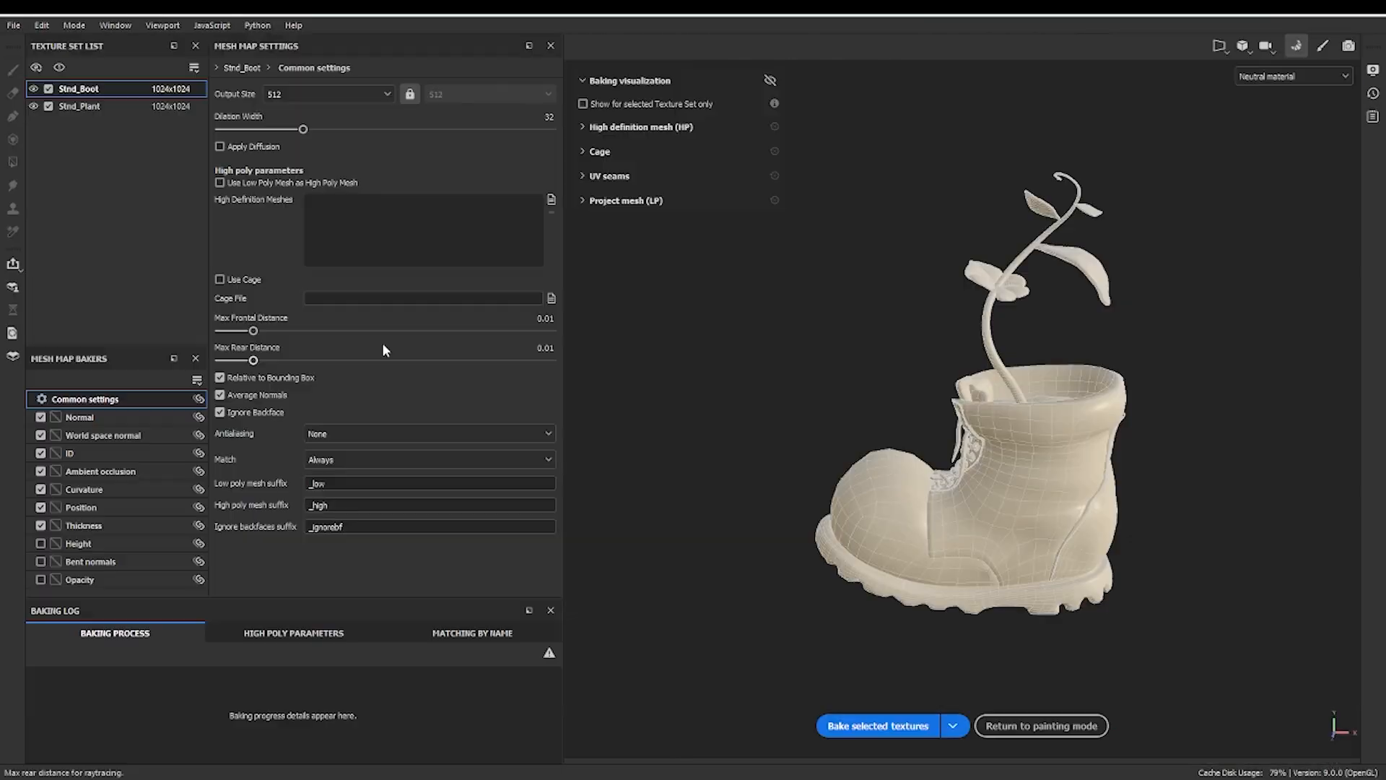
left_click(329, 93)
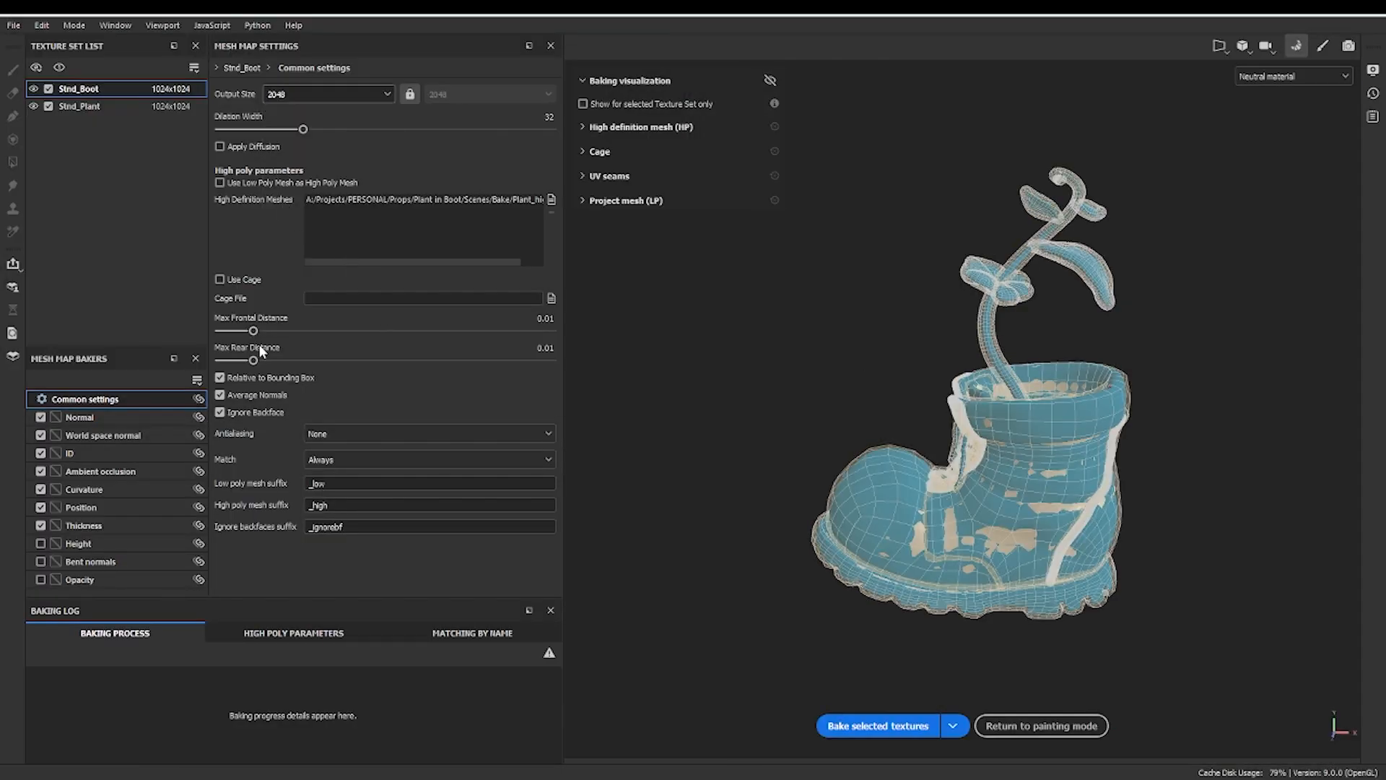
right_click_drag(830, 506, 959, 525, "alt")
left_click_drag(958, 525, 1039, 553, "alt")
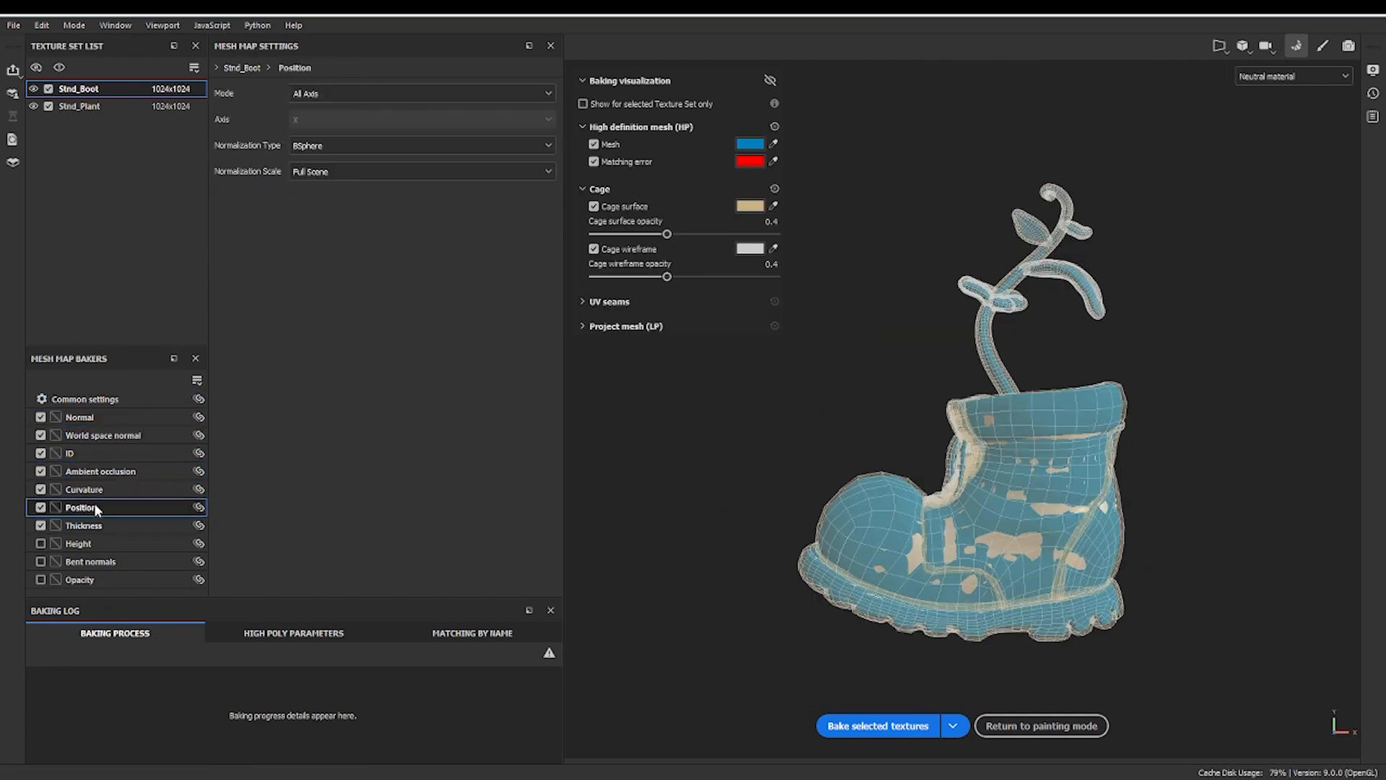
left_click(914, 717)
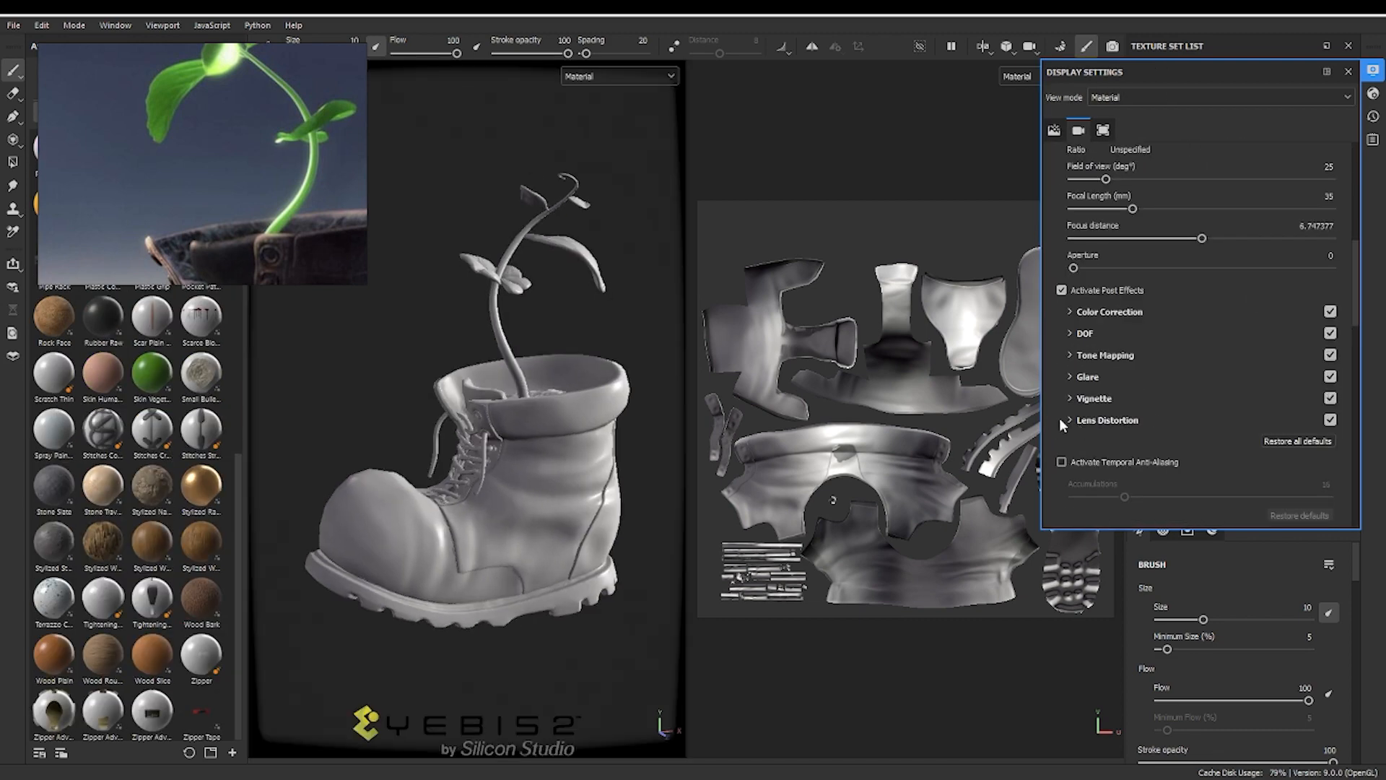
- Restore the camera post effects to their defaults and select the Stnd_Plant texture set
left_click(1263, 433)
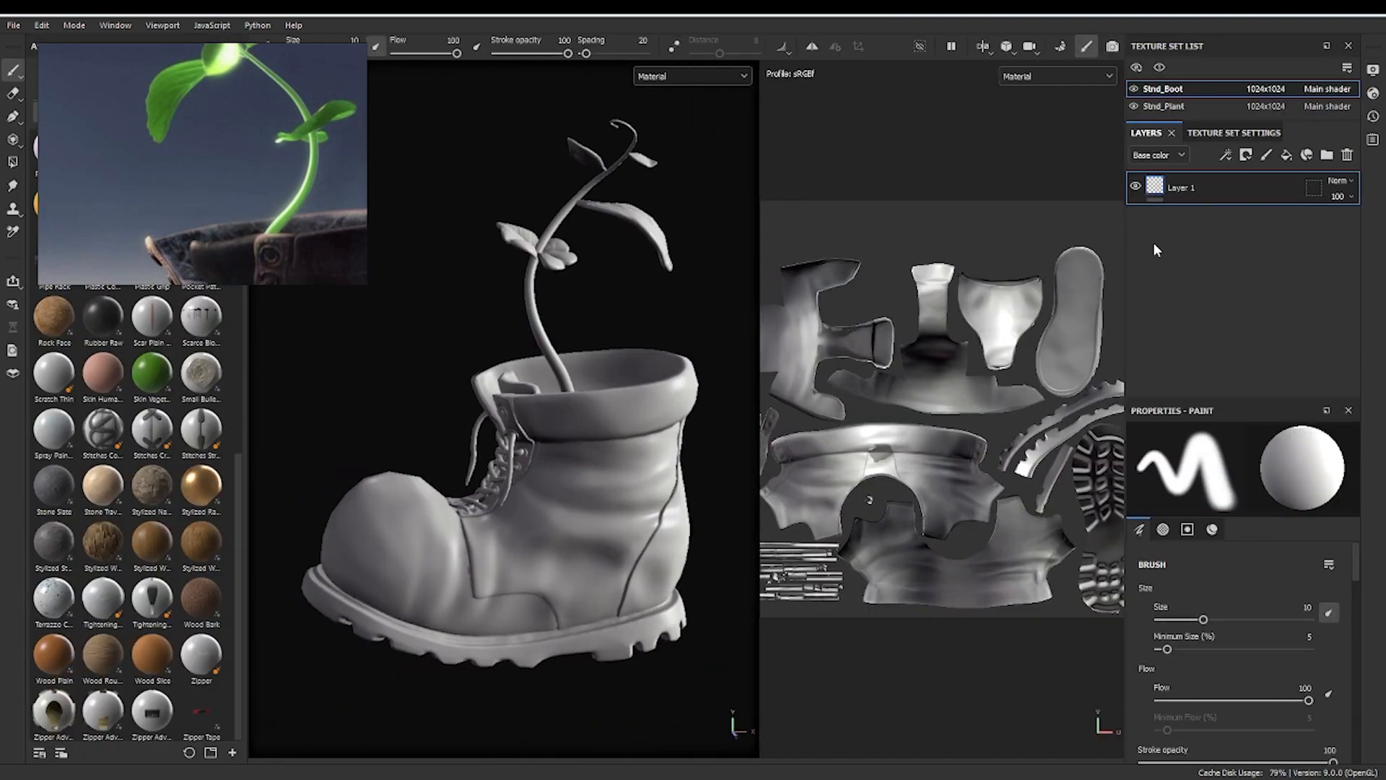
left_click(1233, 133)
left_click(1164, 106)
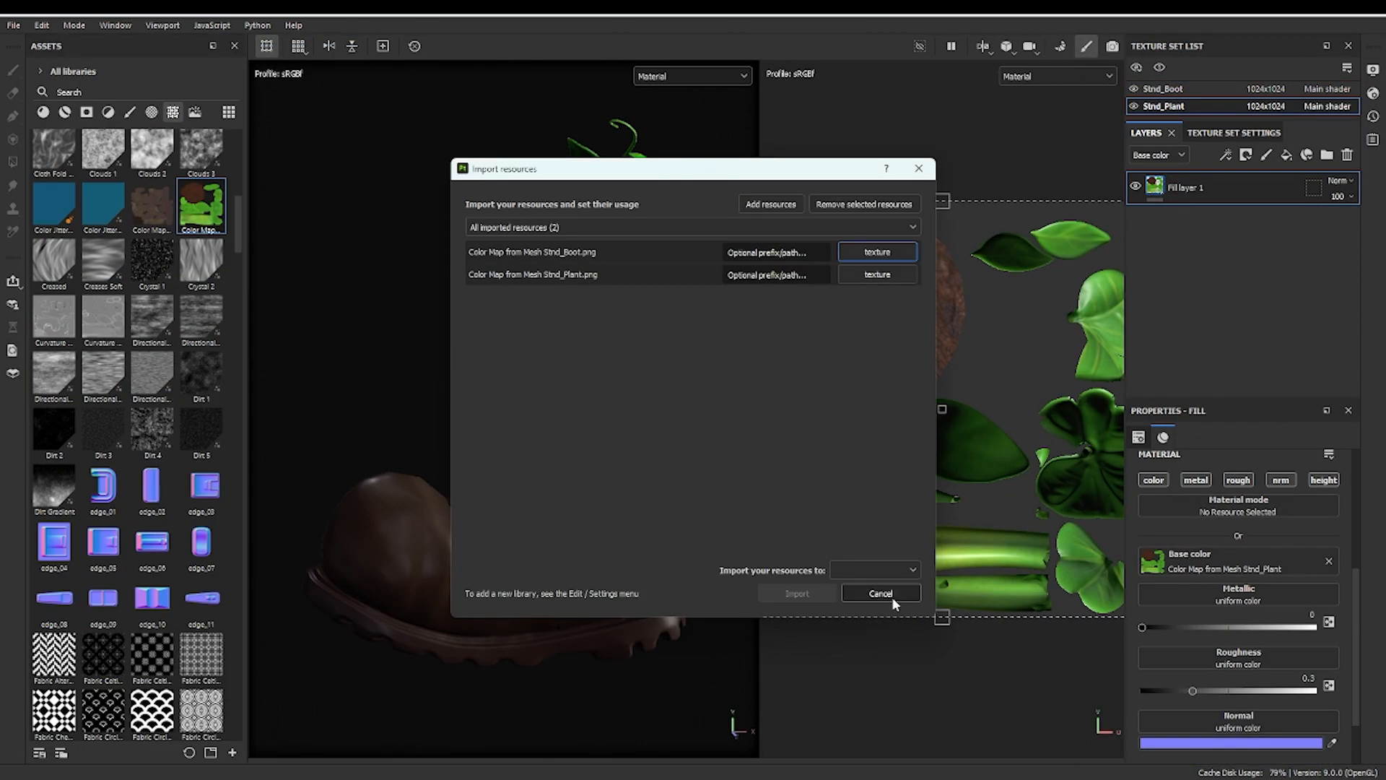
- Close the resource import for the color maps and switch to the Stnd_Boot texture set
left_click(880, 593)
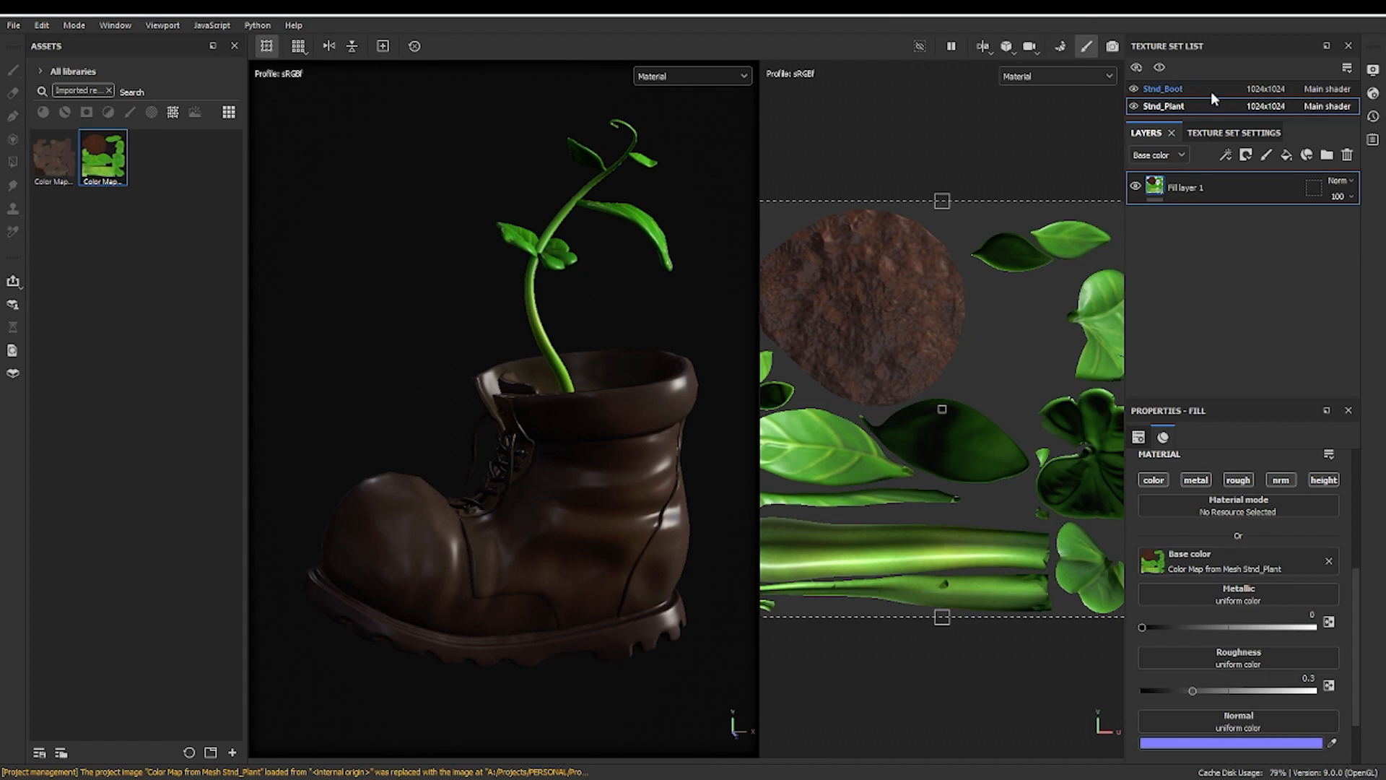
left_click(1213, 94)
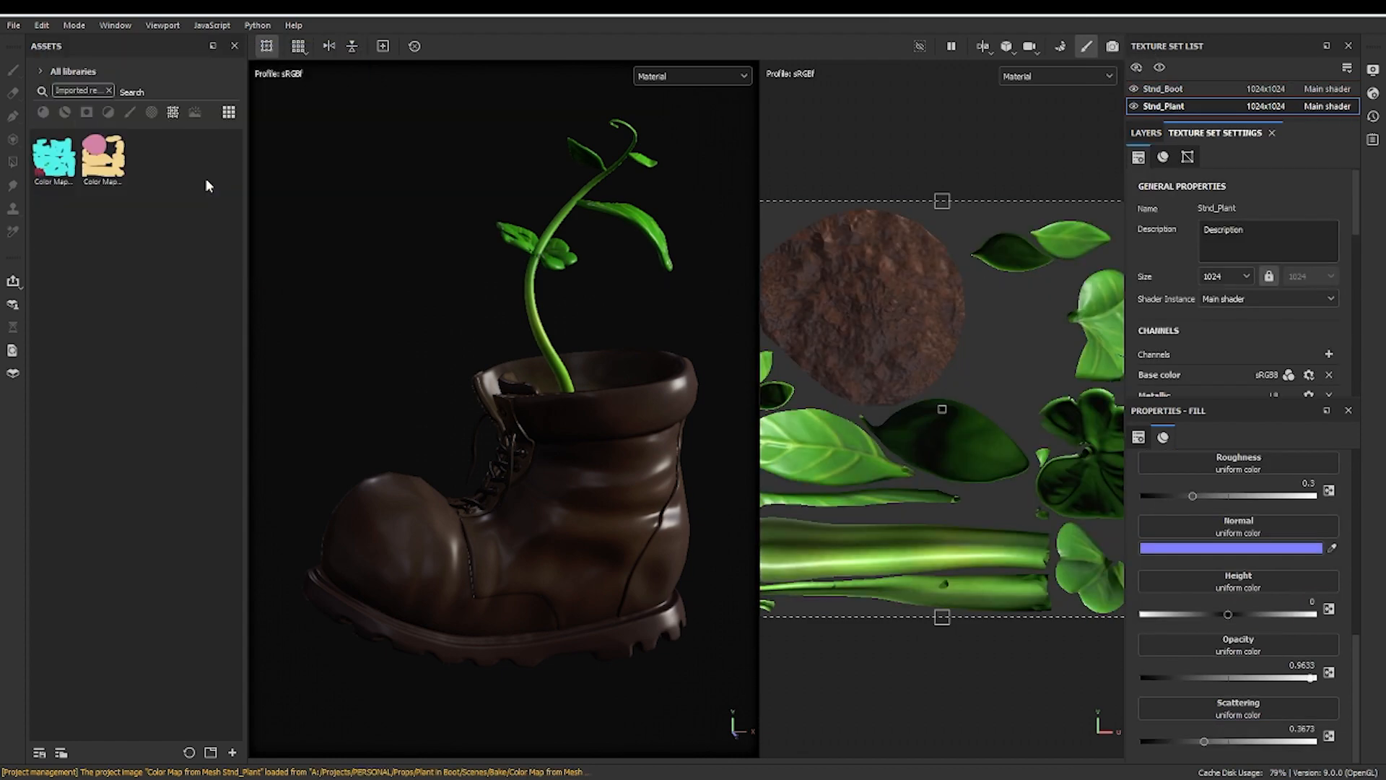
left_click(1135, 90)
scroll(1287, 494, "down", 3)
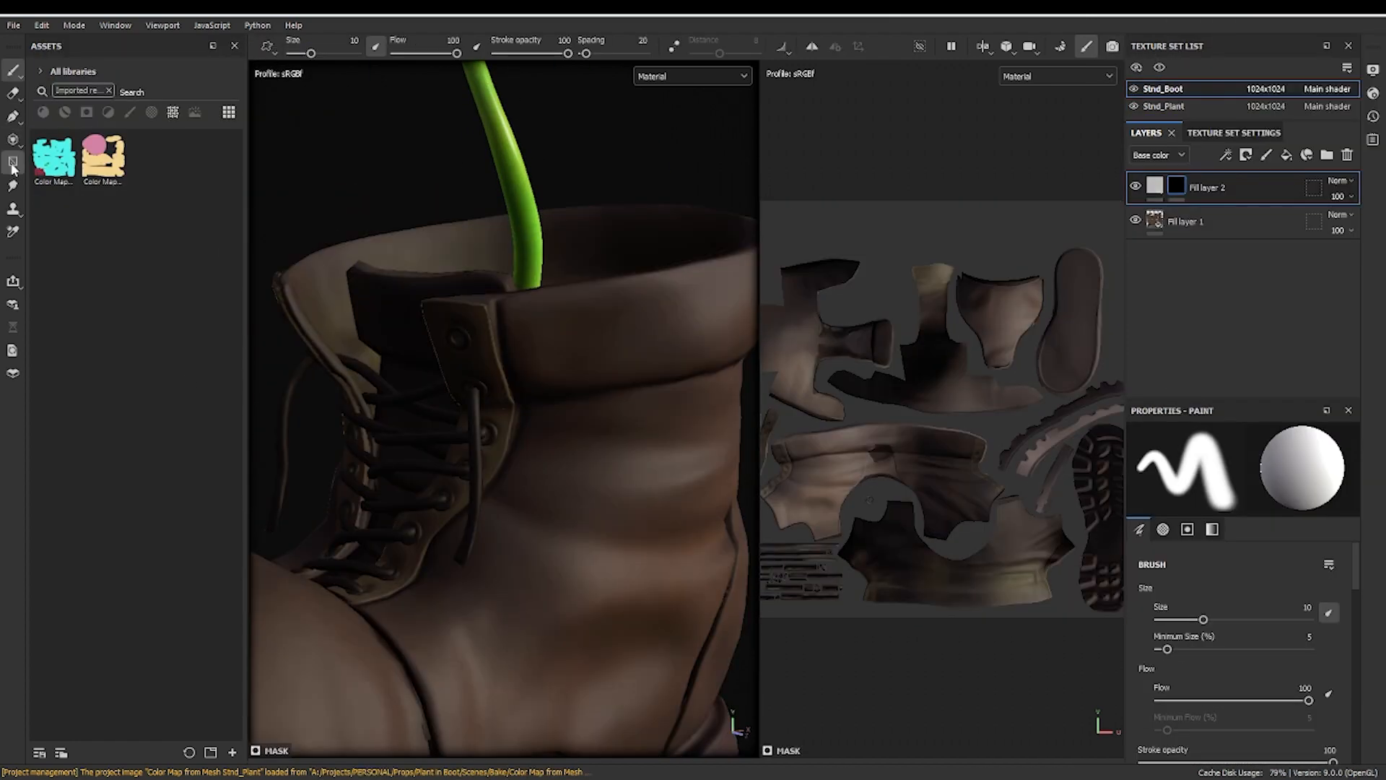
- Mask Fill layer 3 to the eyelet flap with Polygon Fill and disable its color channel
left_click(1157, 187)
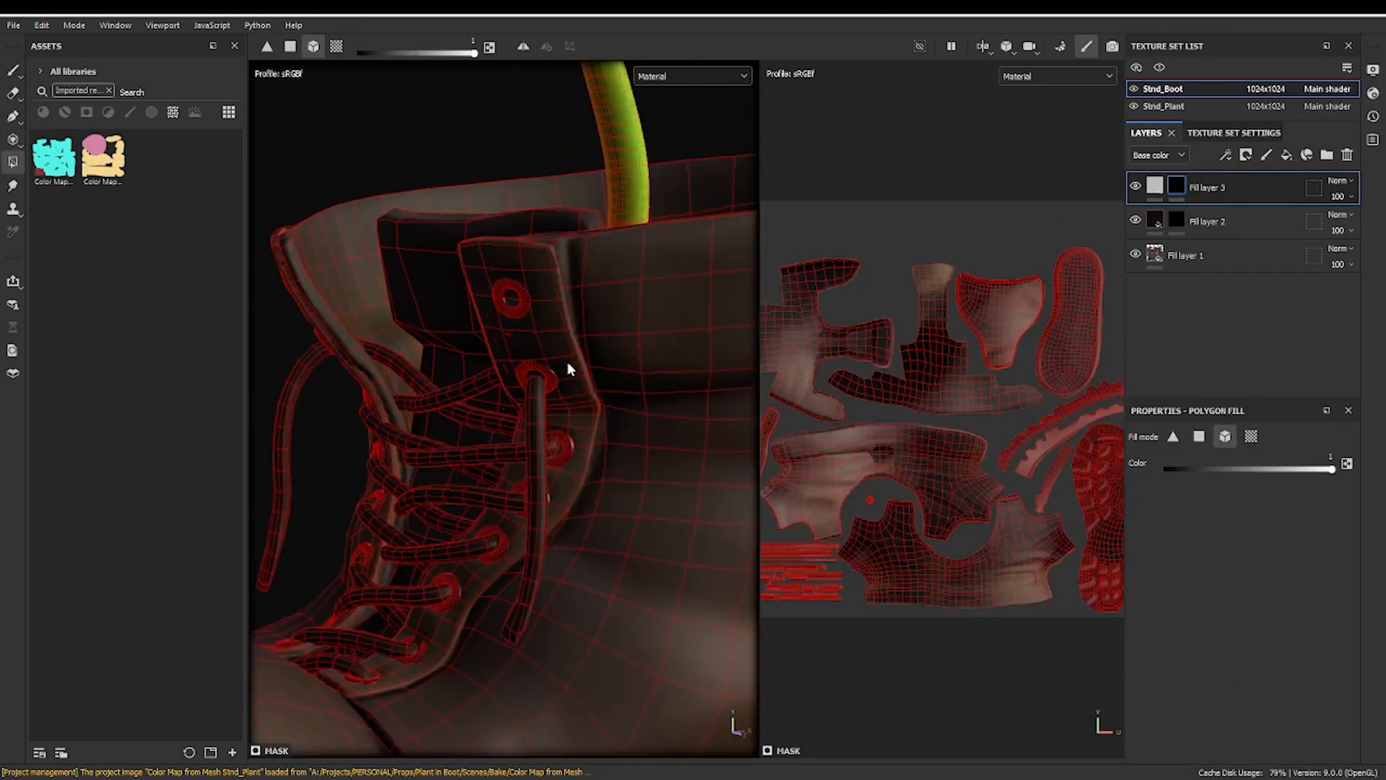
left_click(567, 363)
left_click_drag(568, 363, 495, 460, "alt")
left_click(1155, 537)
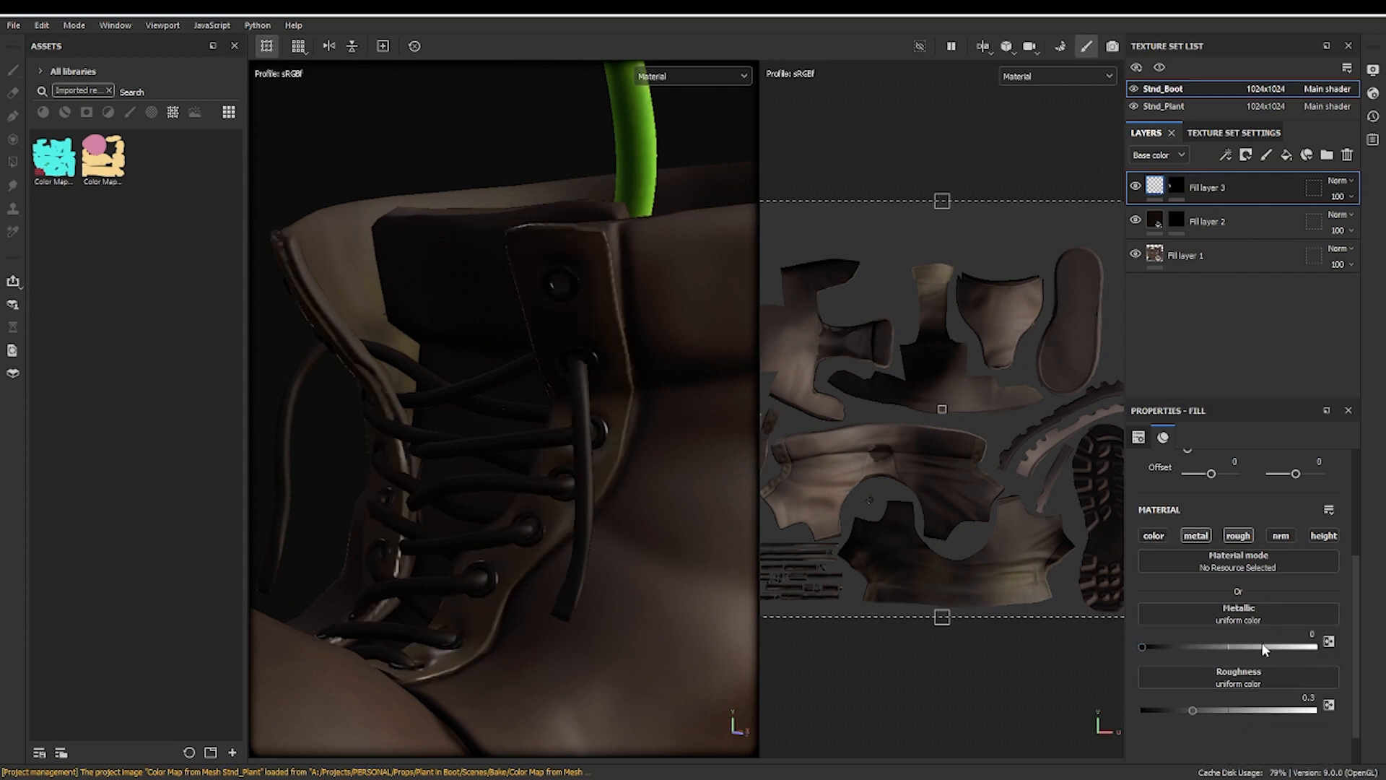
key("ctrl+z")
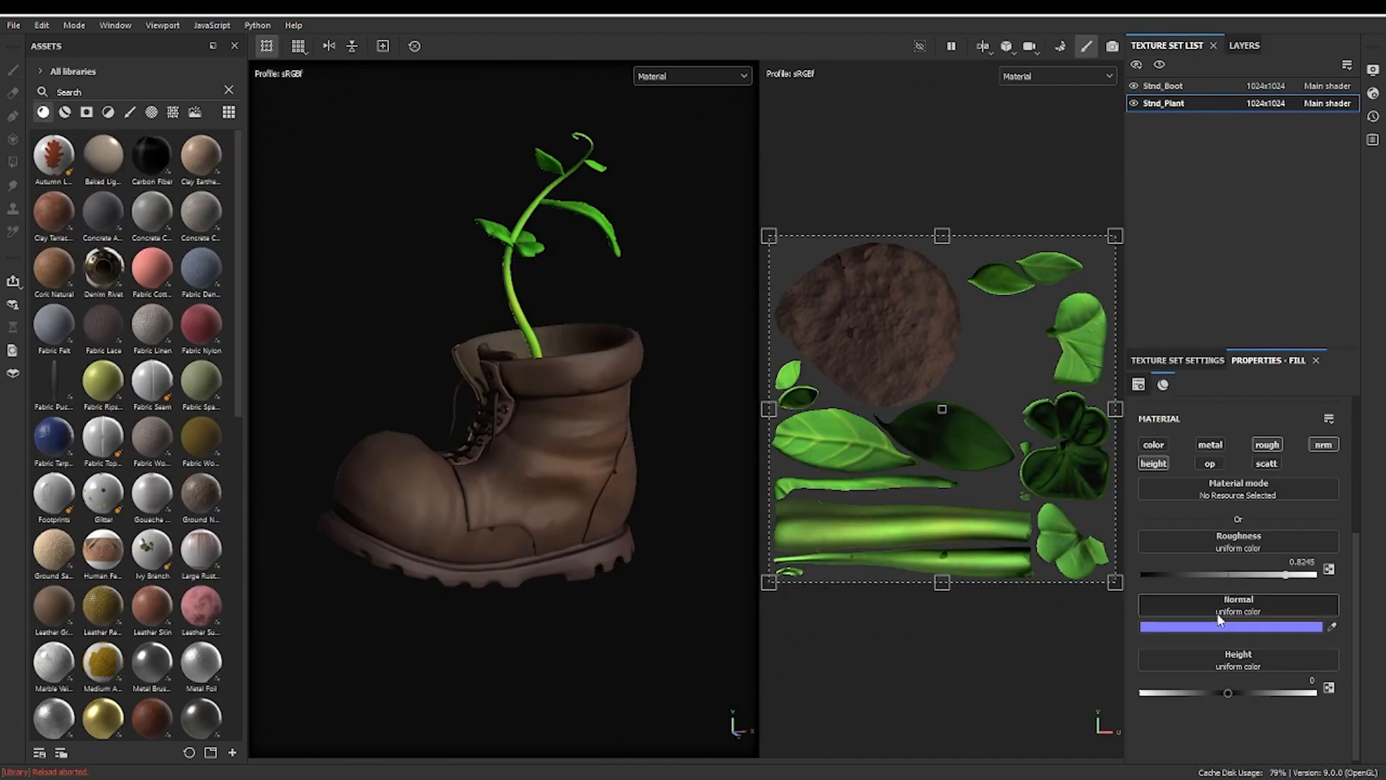
- Set the roughness of the geometry-masked Fill layer 1 in the Stnd_Plant texture set to about 0.85
left_click(1252, 188)
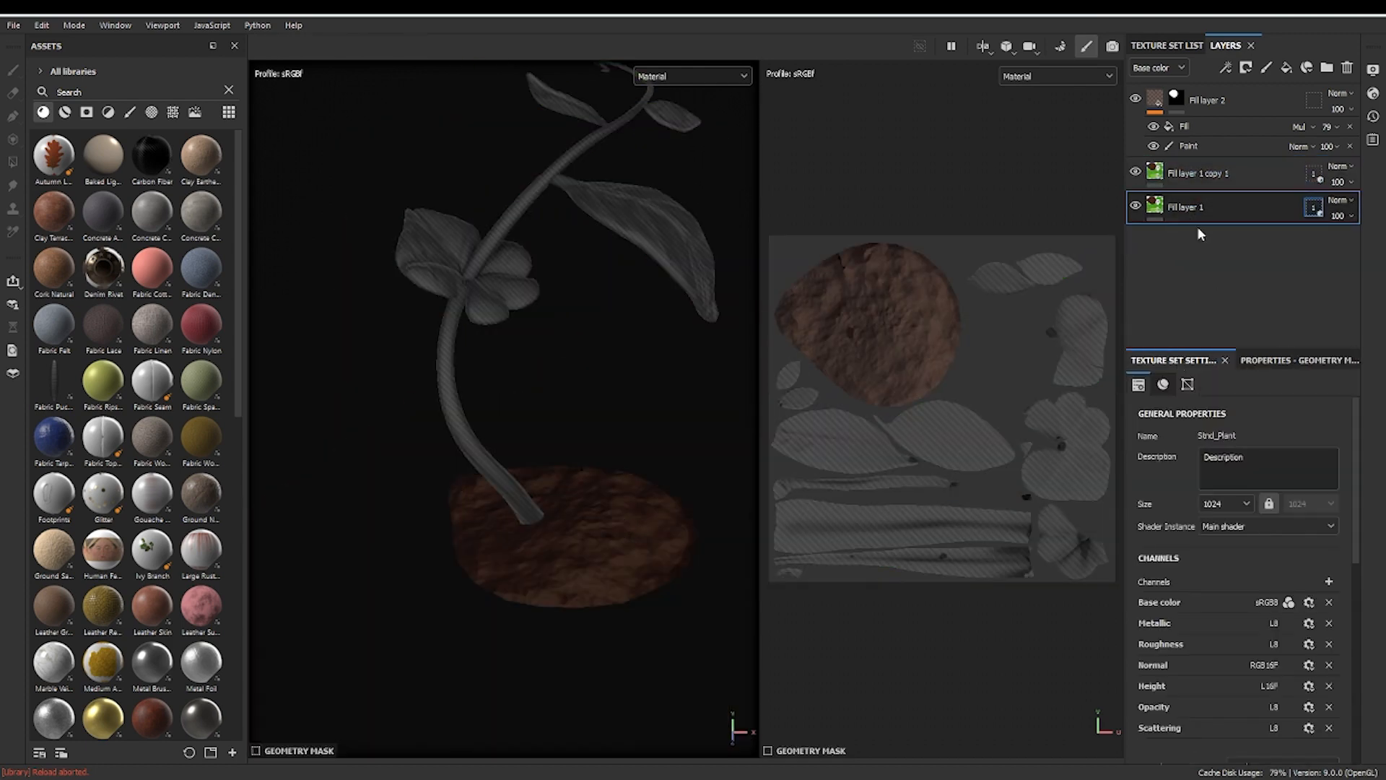
left_click(1198, 211)
left_click(1204, 441)
left_click_drag(592, 469, 671, 599, "alt")
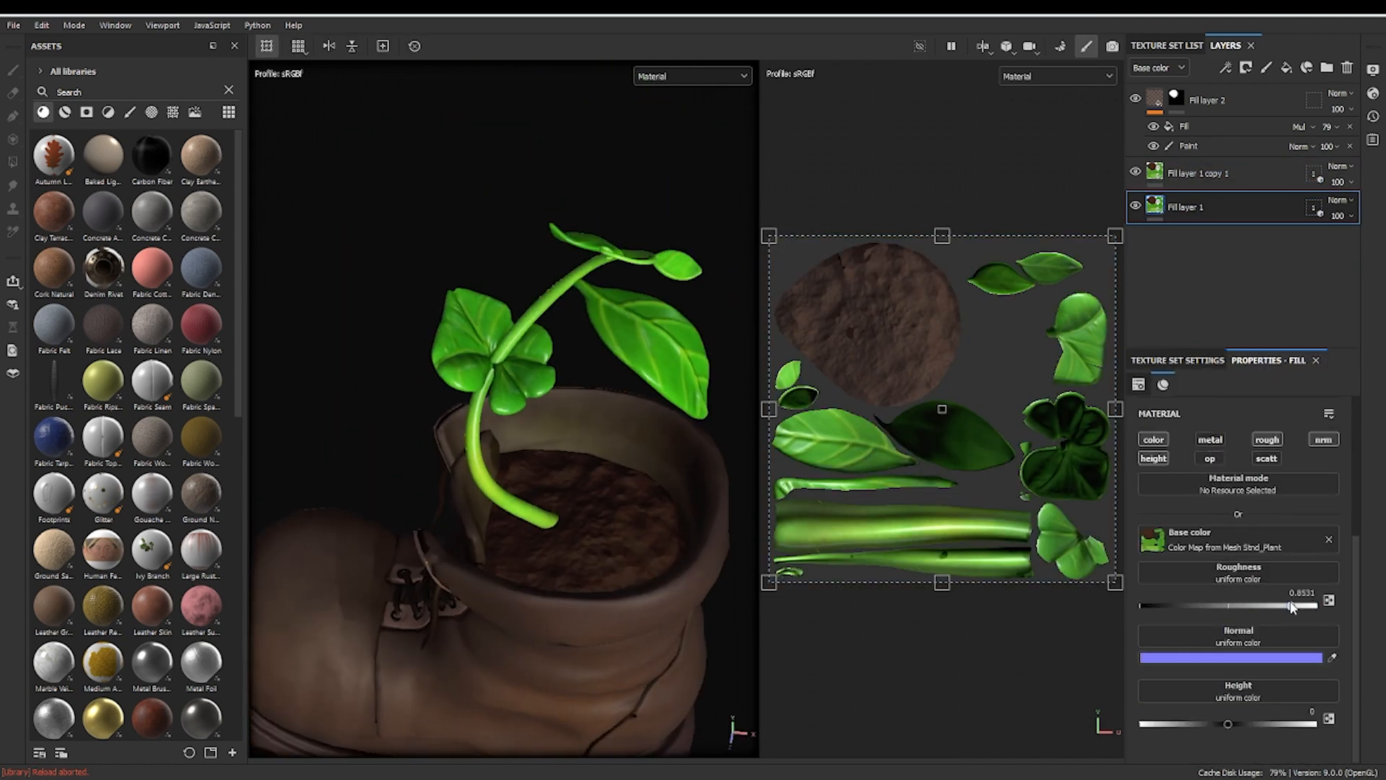
- Move the soil's Fill layer 2 below Fill layer 1 copy 1 and set its scattering to 1
left_click_drag(1207, 101, 1184, 184)
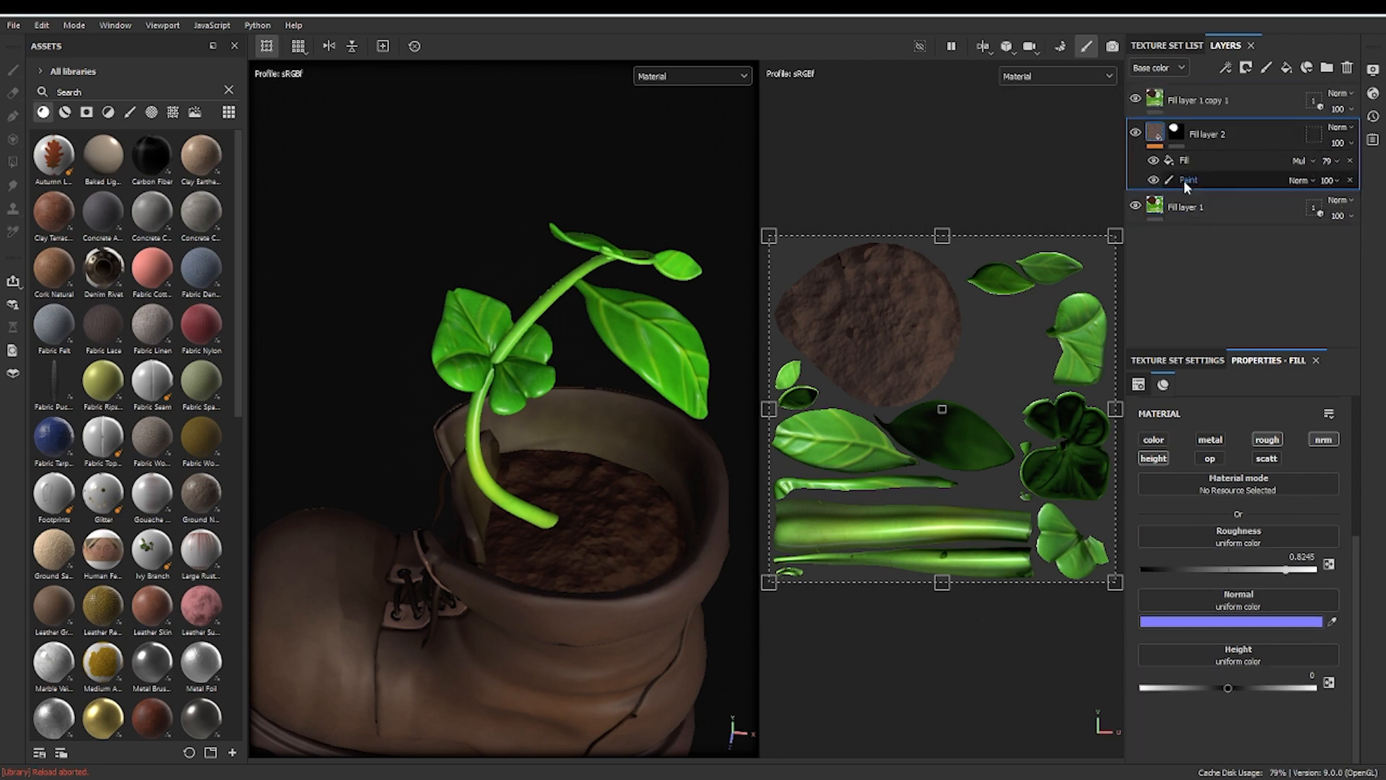
left_click(1336, 137)
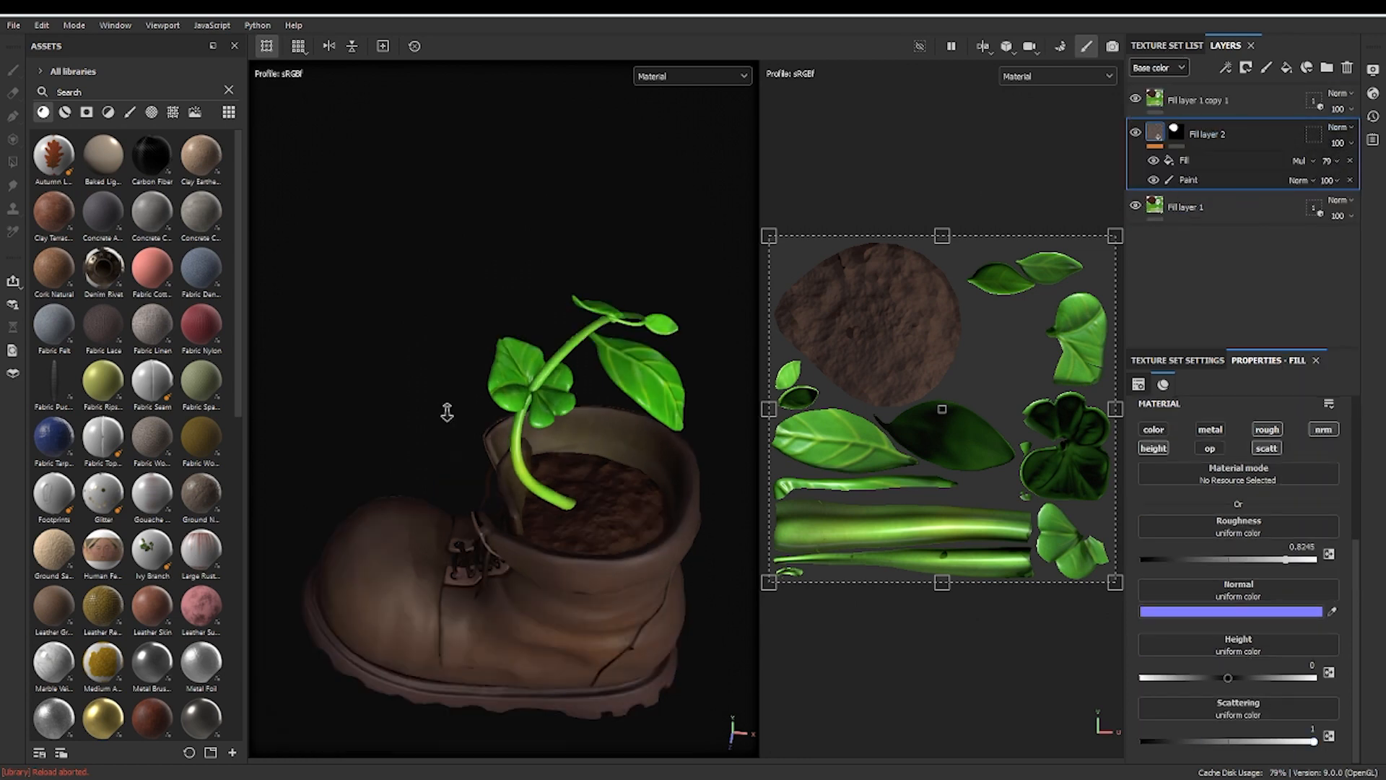
- Restrict Fill layer 1 of the Stnd_Boot texture set with a geometry mask
right_click_drag(452, 412, 480, 419, "alt")
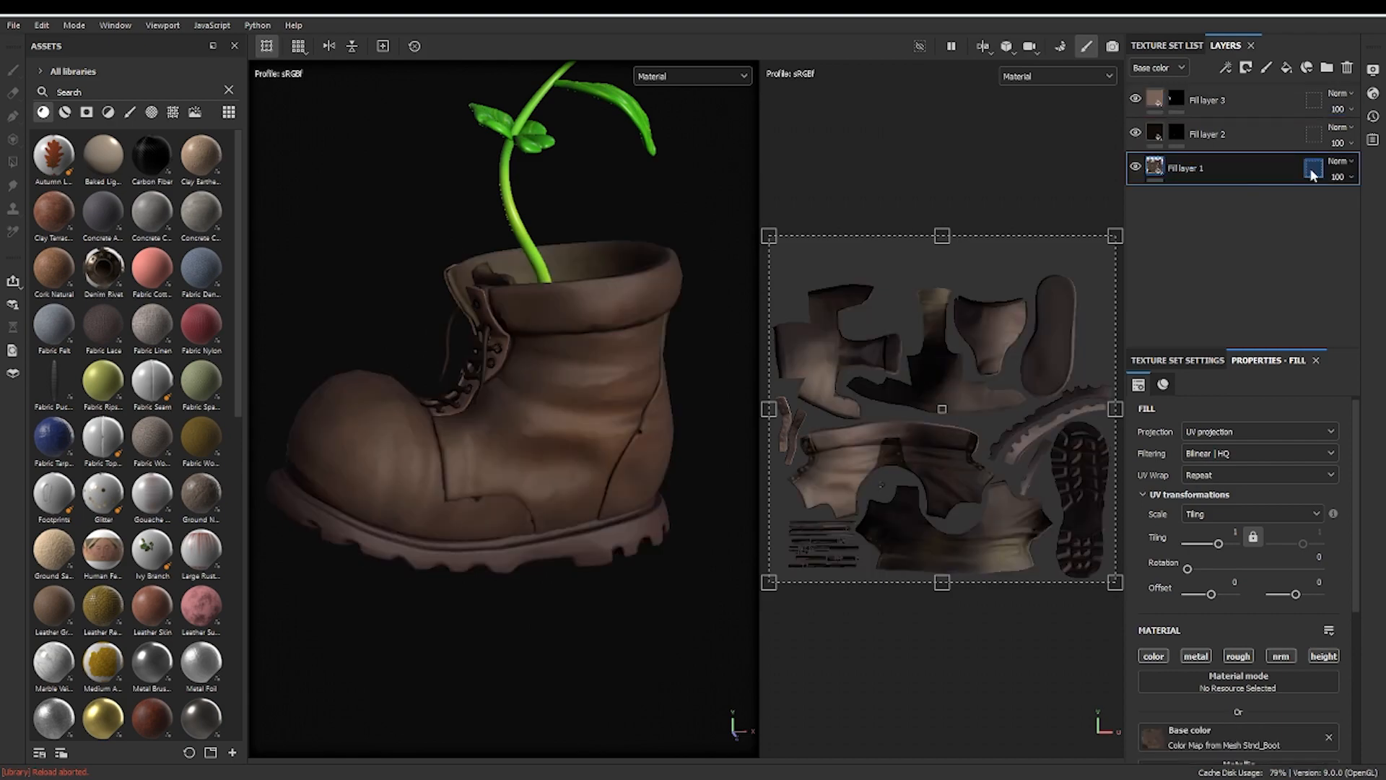
left_click(1313, 171)
left_click(1204, 171)
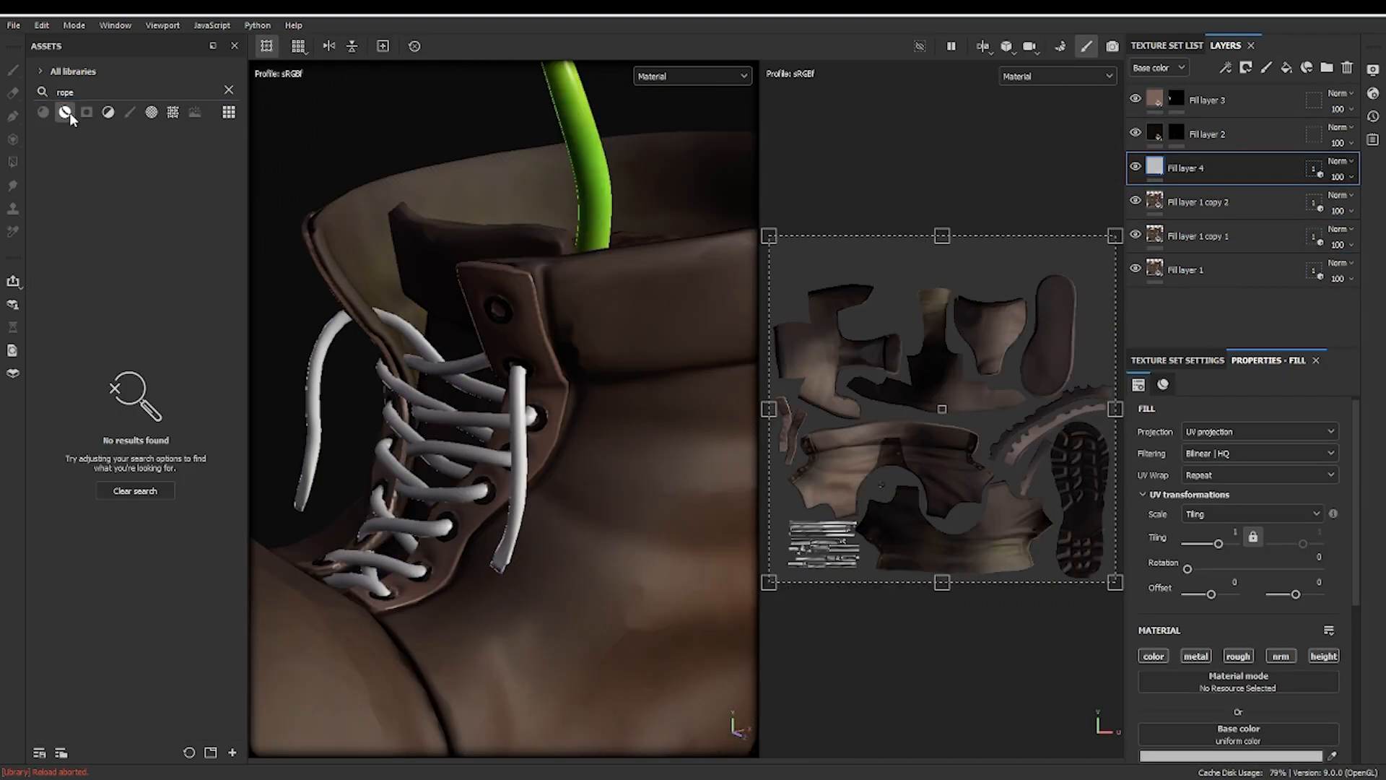
- Find and add the Leather Damaged and Plastic Fake Leather smart materials, with a black mask on Plastic Fake Leather
type("leather")
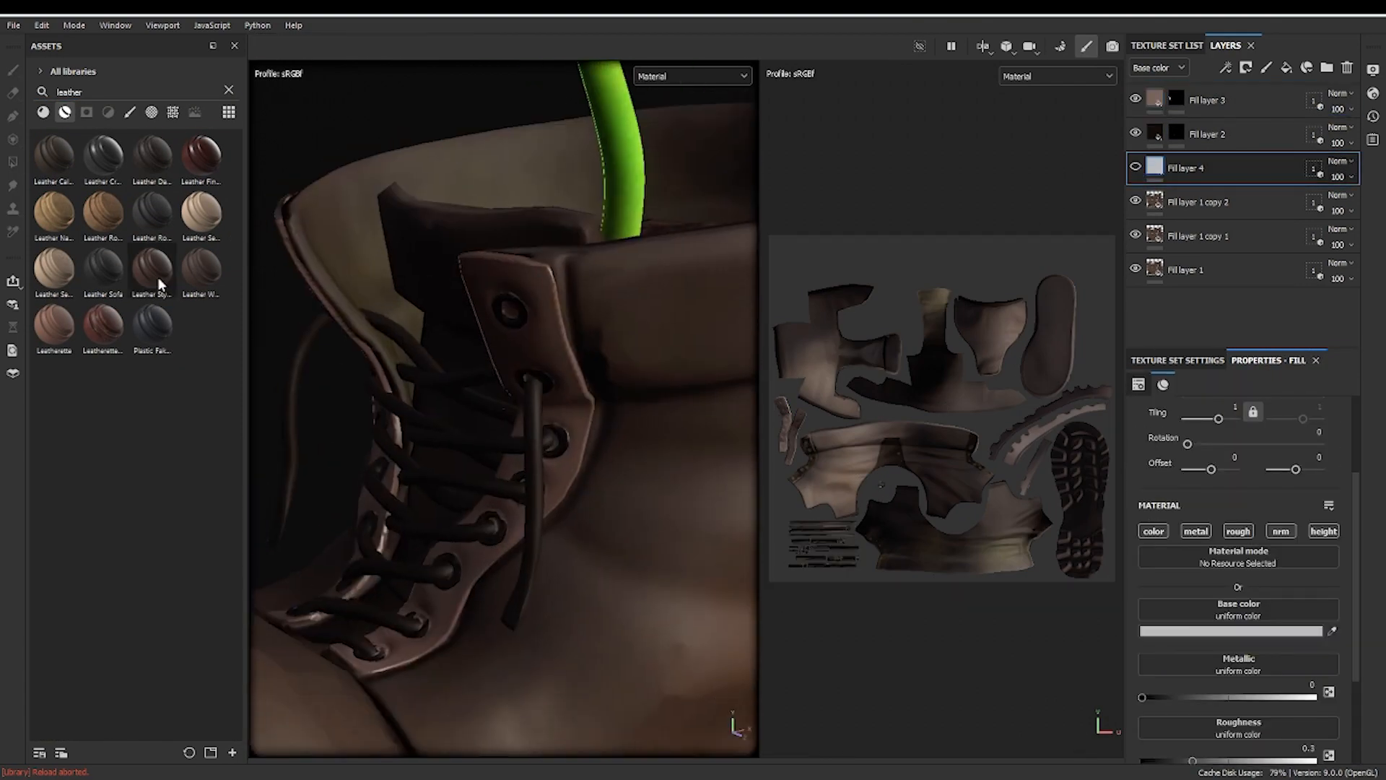
left_click_drag(202, 155, 1228, 275)
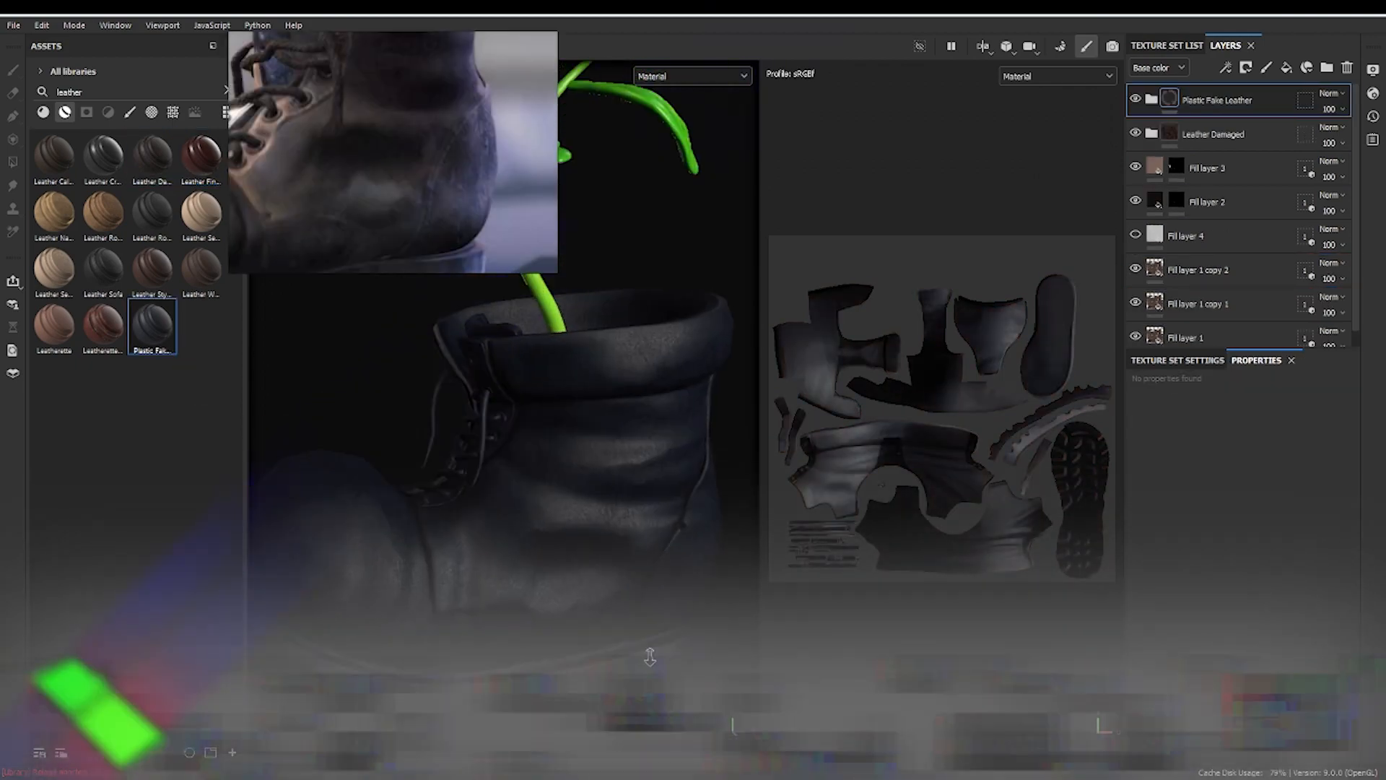
left_click(1171, 464)
left_click(13, 162)
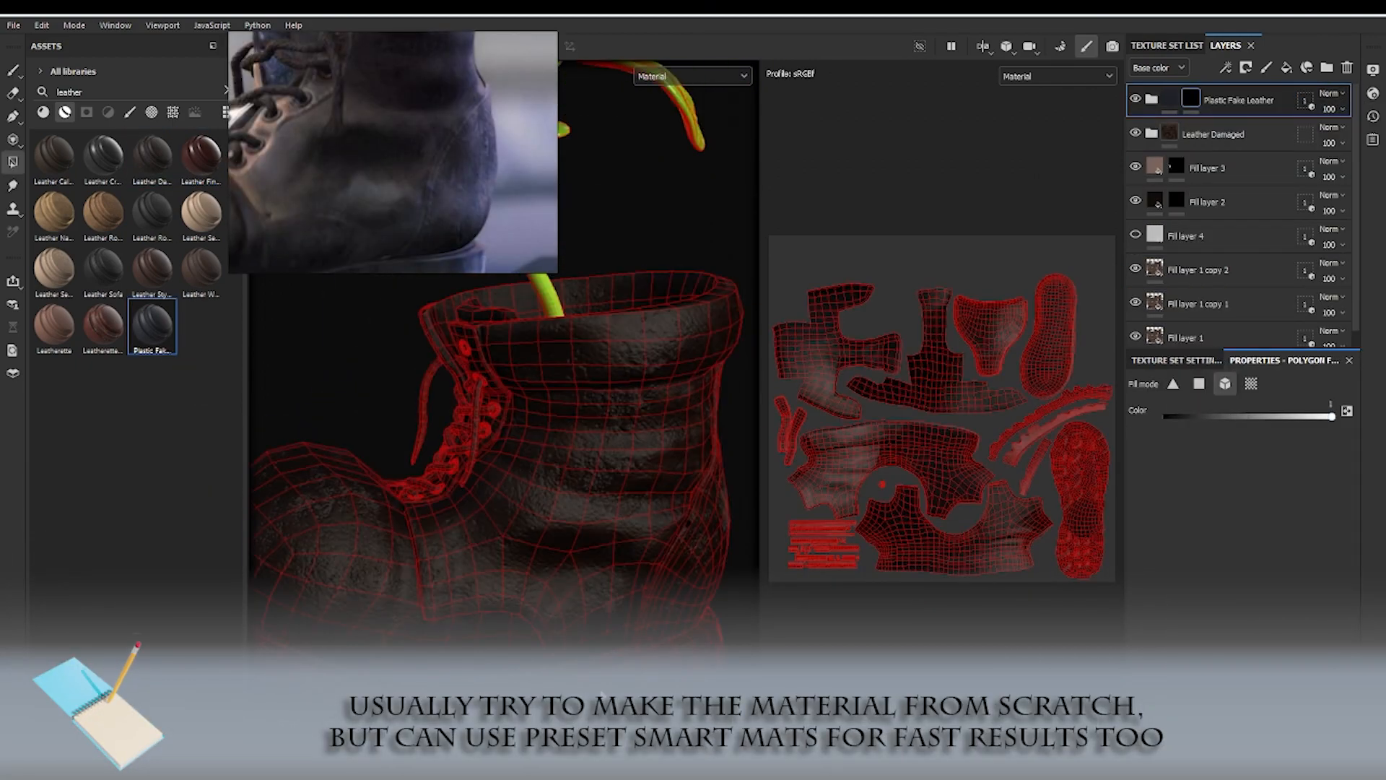
- Limit Leather Damaged with a geometry mask and apply the Leather Stylized smart material to the boot
left_click(1304, 134)
left_click(1137, 431)
left_click(1138, 448)
left_click(1213, 135)
left_click_drag(506, 483, 567, 505, "alt")
left_click_drag(152, 268, 527, 527)
right_click_drag(618, 529, 622, 548, "alt")
left_click_drag(577, 469, 585, 498, "alt")
middle_click_drag(418, 130, 387, 209)
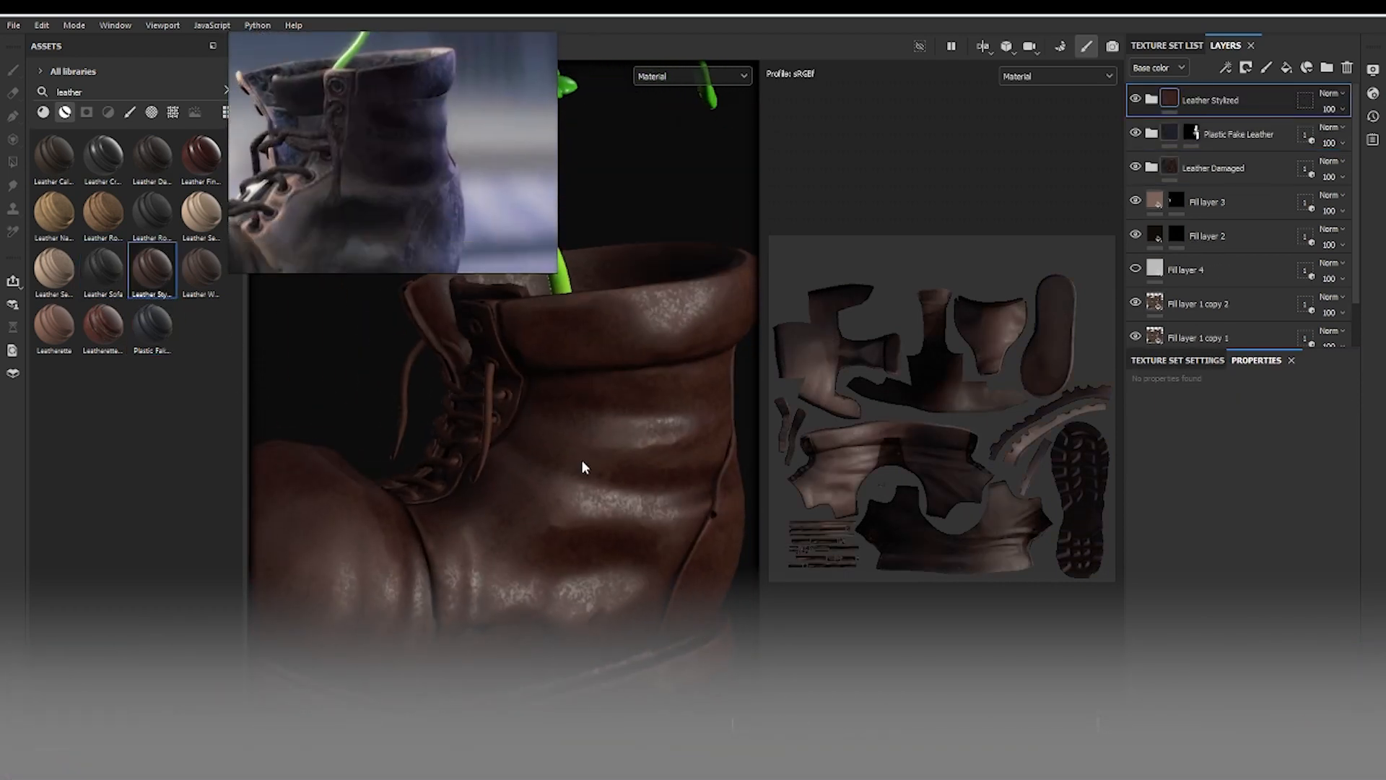
- Place Leather Stylized below Plastic Fake Leather and give it a geometry mask and a black mask for filling
left_click(1303, 137)
left_click(1344, 405)
left_click(1176, 466)
right_click(1213, 134)
left_click(1252, 160)
left_click(561, 449)
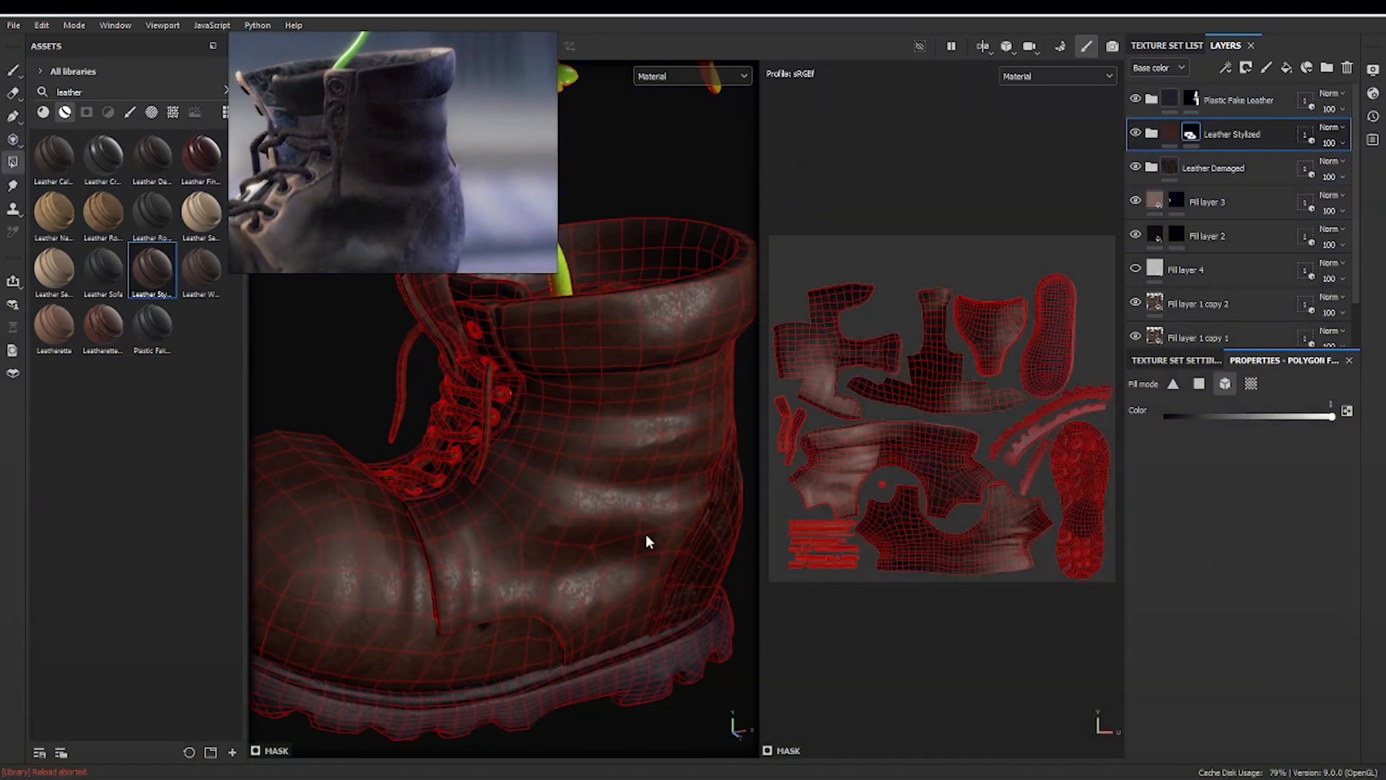
- Fill the remaining boot leather parts into the Leather Stylized mask and return to the Paint tool
left_click_drag(647, 540, 580, 573, "alt")
right_click_drag(581, 574, 613, 548, "alt")
left_click_drag(614, 548, 647, 533, "alt")
left_click(635, 469)
key("1")
left_click_drag(636, 469, 594, 488, "alt")
scroll(505, 72, "down", 3)
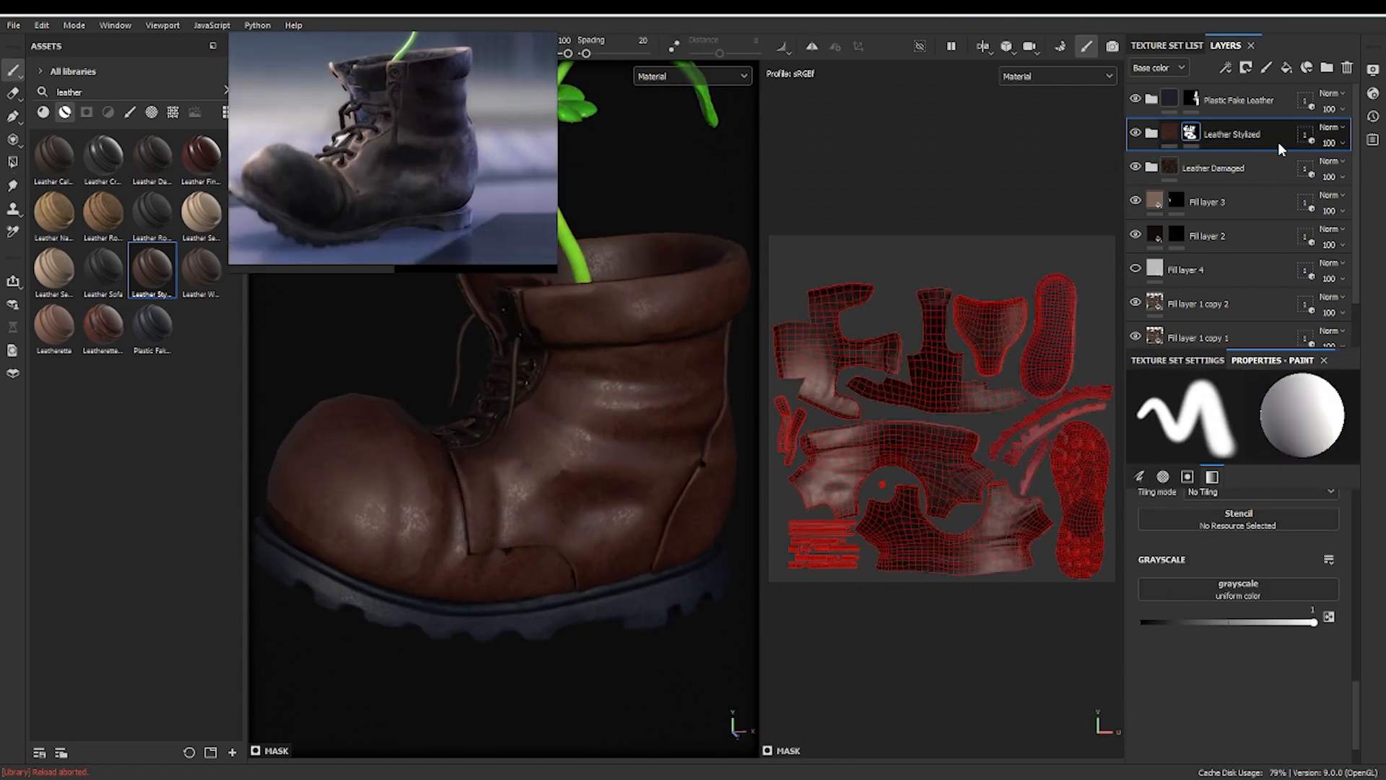
- Try another blend mode on Leather Stylized and return it to Normal
left_click(1331, 128)
left_click(1323, 350)
left_click(1331, 128)
left_click(1323, 147)
- Move Leather Stylized below Leather Damaged and set their opacities to 77 and 54 respectively
left_click(1342, 143)
left_click_drag(1357, 170, 1339, 170)
left_click(1137, 168)
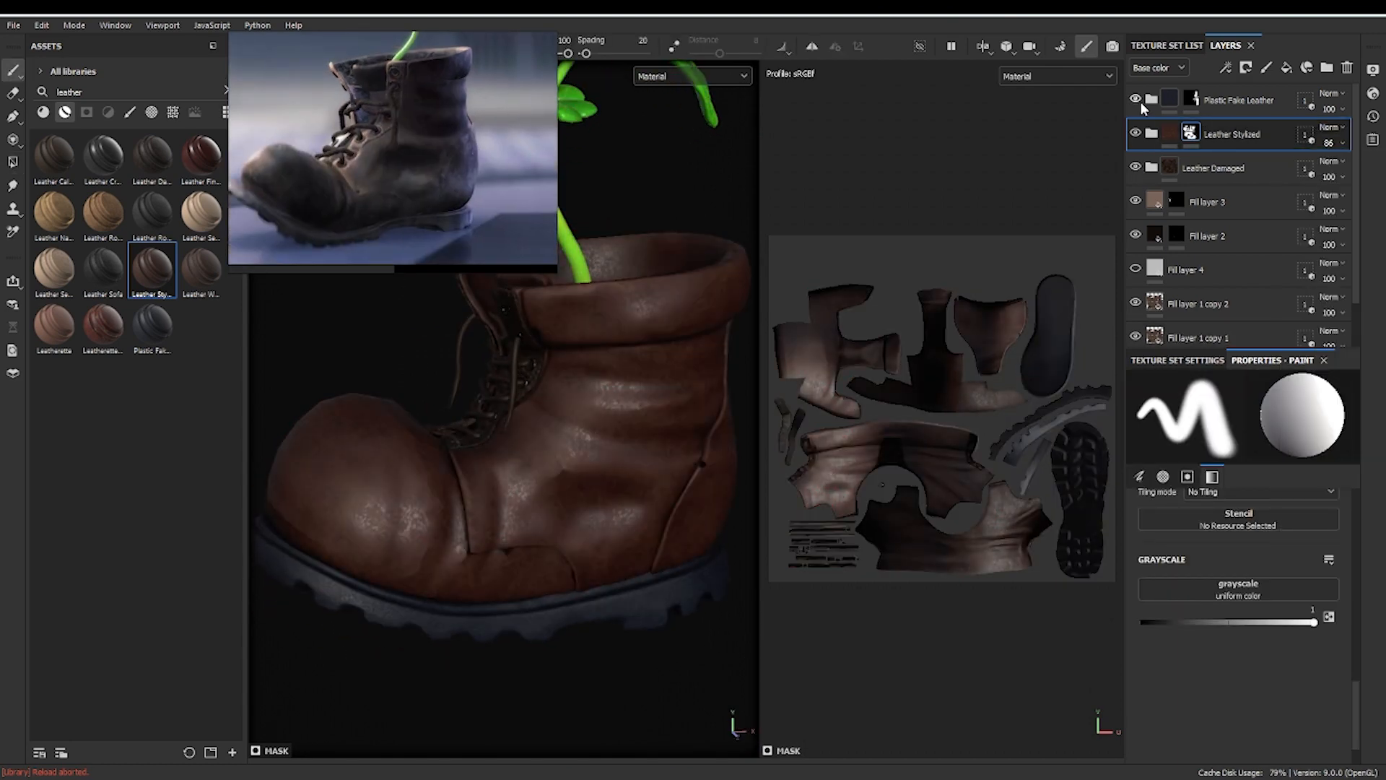
left_click_drag(1231, 135, 1231, 183)
left_click(1341, 143)
mouse_move(1357, 171)
left_mouse_down()
mouse_move(1335, 170)
mouse_move(1352, 170)
left_mouse_up()
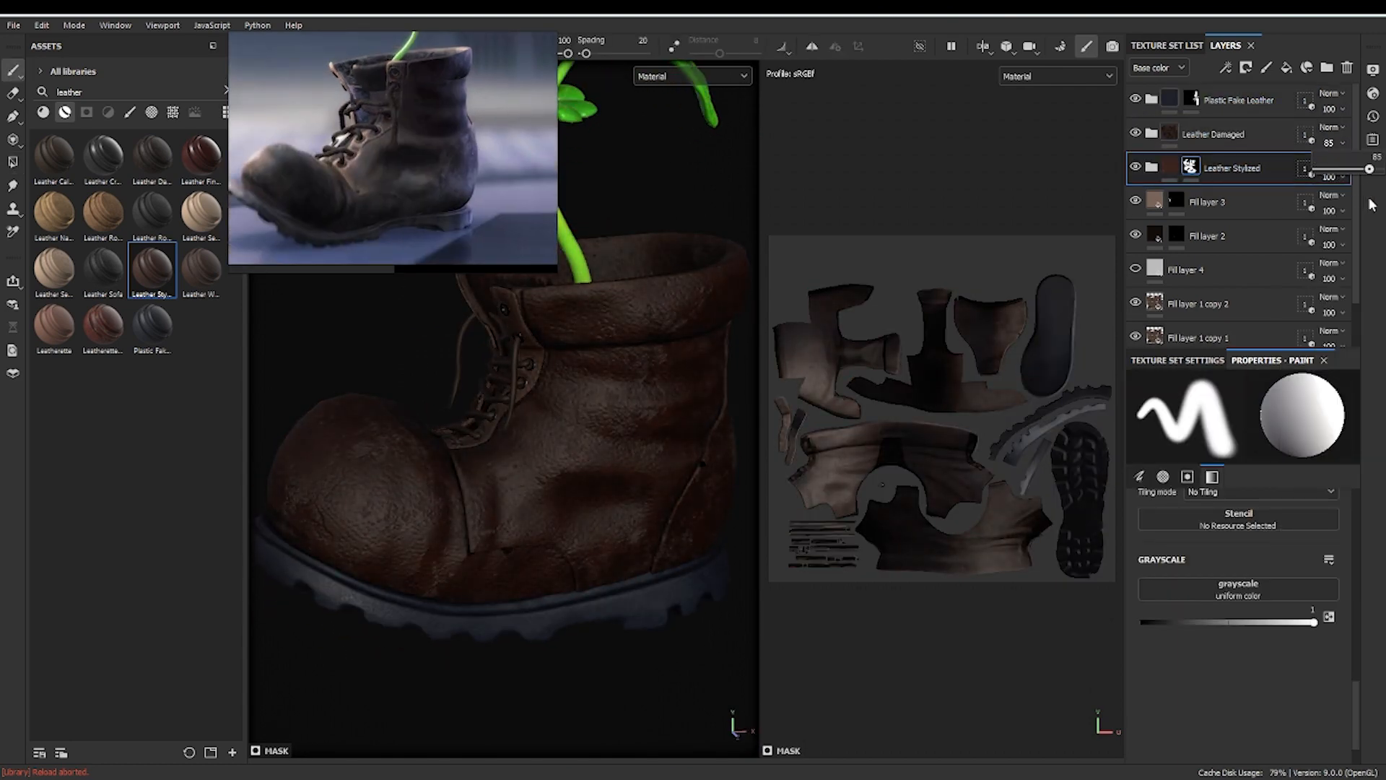
left_click_drag(548, 476, 531, 479, "alt")
right_click_drag(531, 480, 495, 500, "alt")
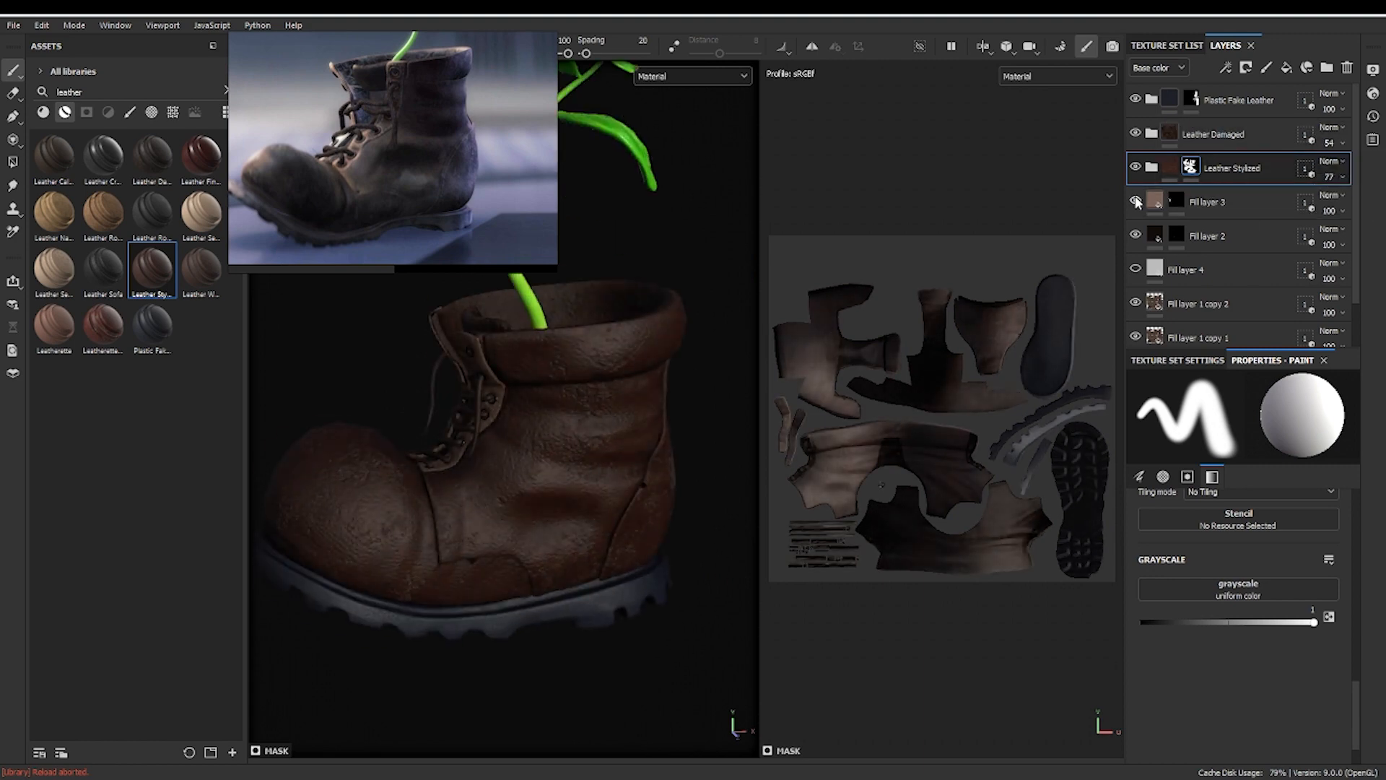
- Add a color-only fill layer above Leather Damaged and sample its base color from the boot in the reference image
left_click(1212, 134)
left_click(1286, 68)
left_click(1153, 531, "alt")
left_click(1232, 632)
left_click_drag(1139, 428, 433, 108)
left_click(1145, 212)
- Try Darken and several other blend modes on Fill layer 5
left_click(1331, 128)
left_click(1323, 242)
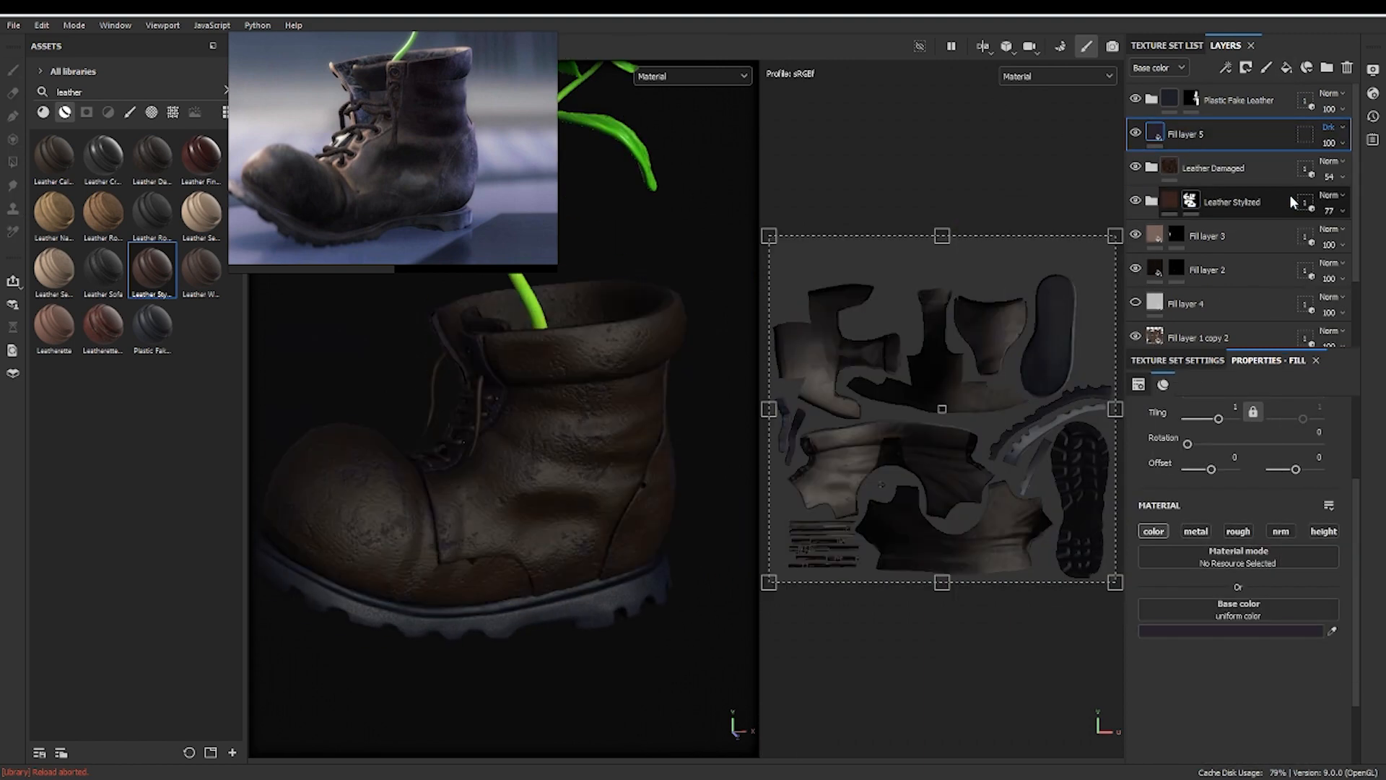
key("Down")
key("Down")
key("Down")
key("Down")
key("Down")
key("Down")
- Set Fill layer 5 to Overlay blending at 25 opacity and preview the boot in rendering mode before returning to painting
left_click(1341, 143)
left_click_drag(1357, 170, 1340, 170)
left_click(1331, 128)
left_click(1323, 351)
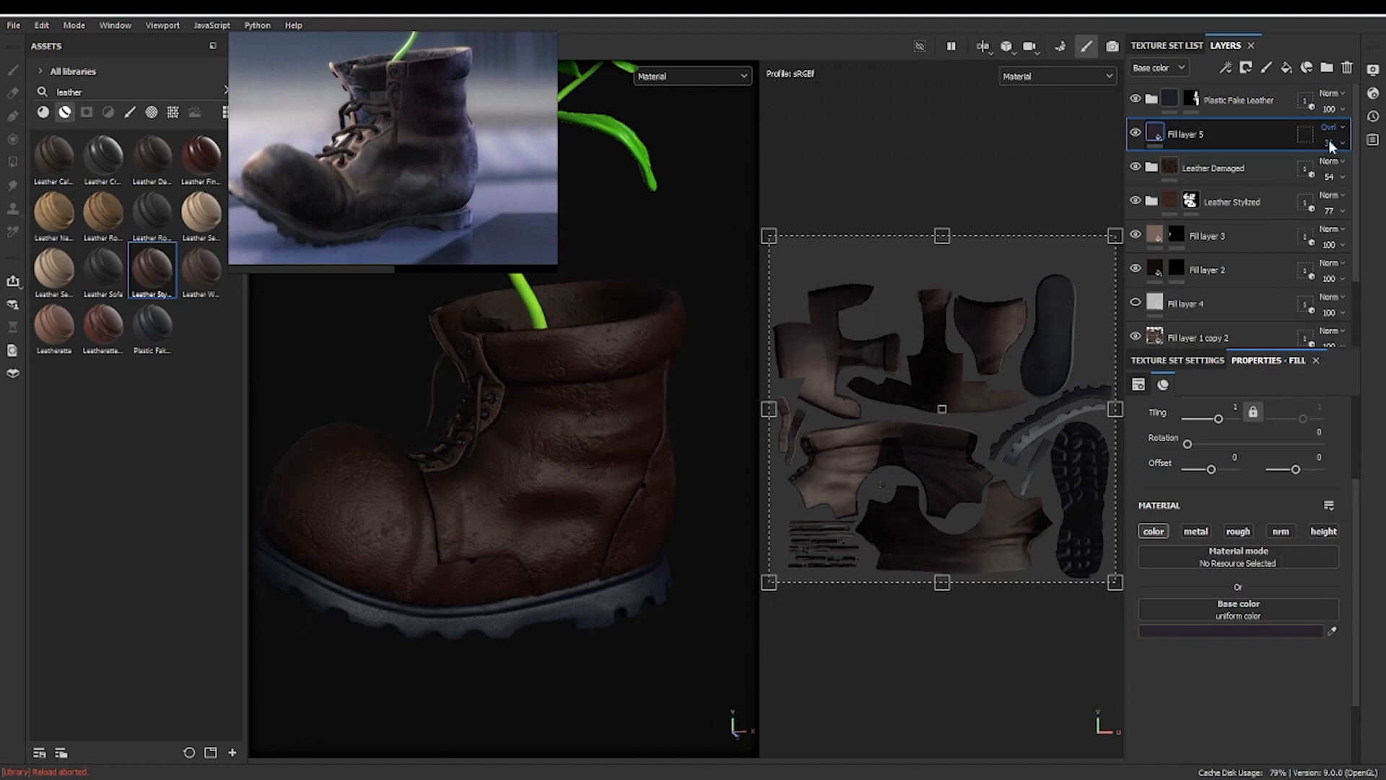
key("F10")
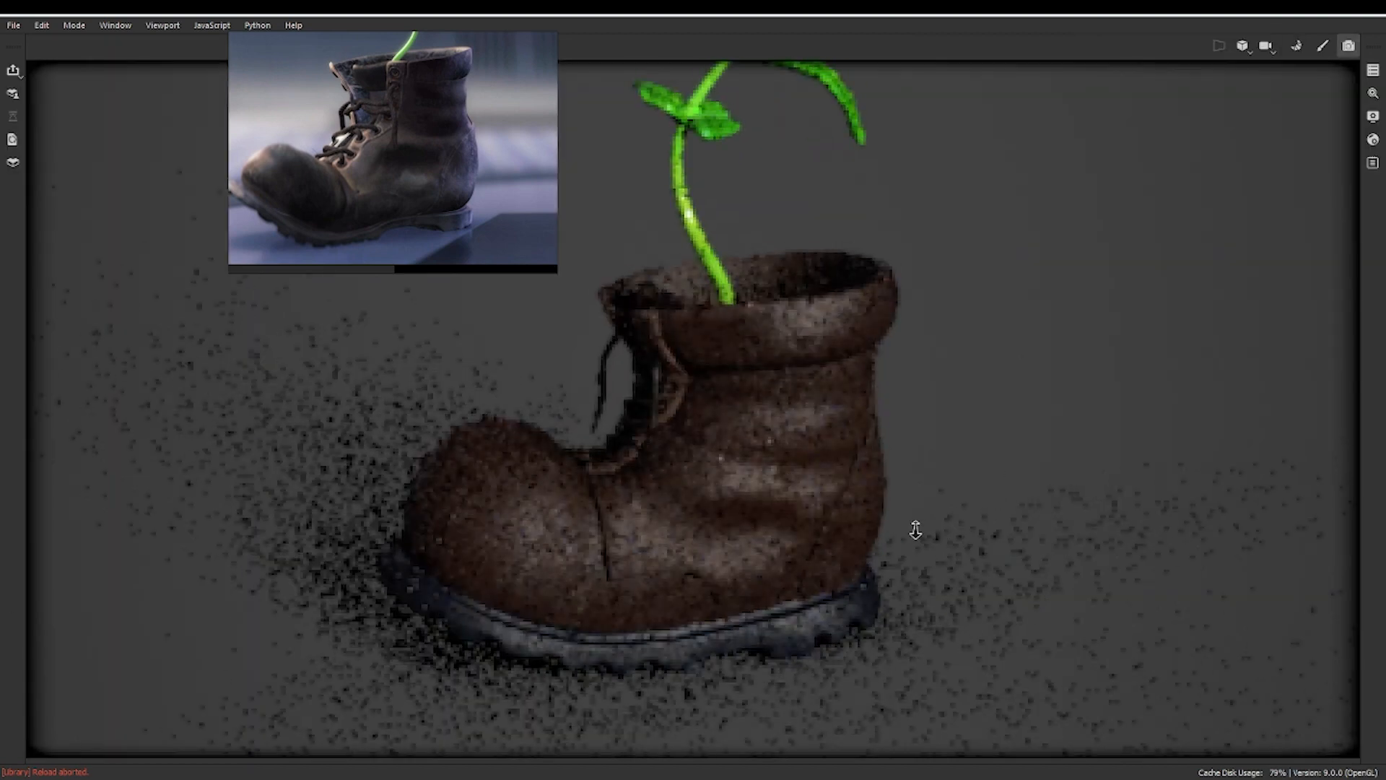
left_click(1322, 46)
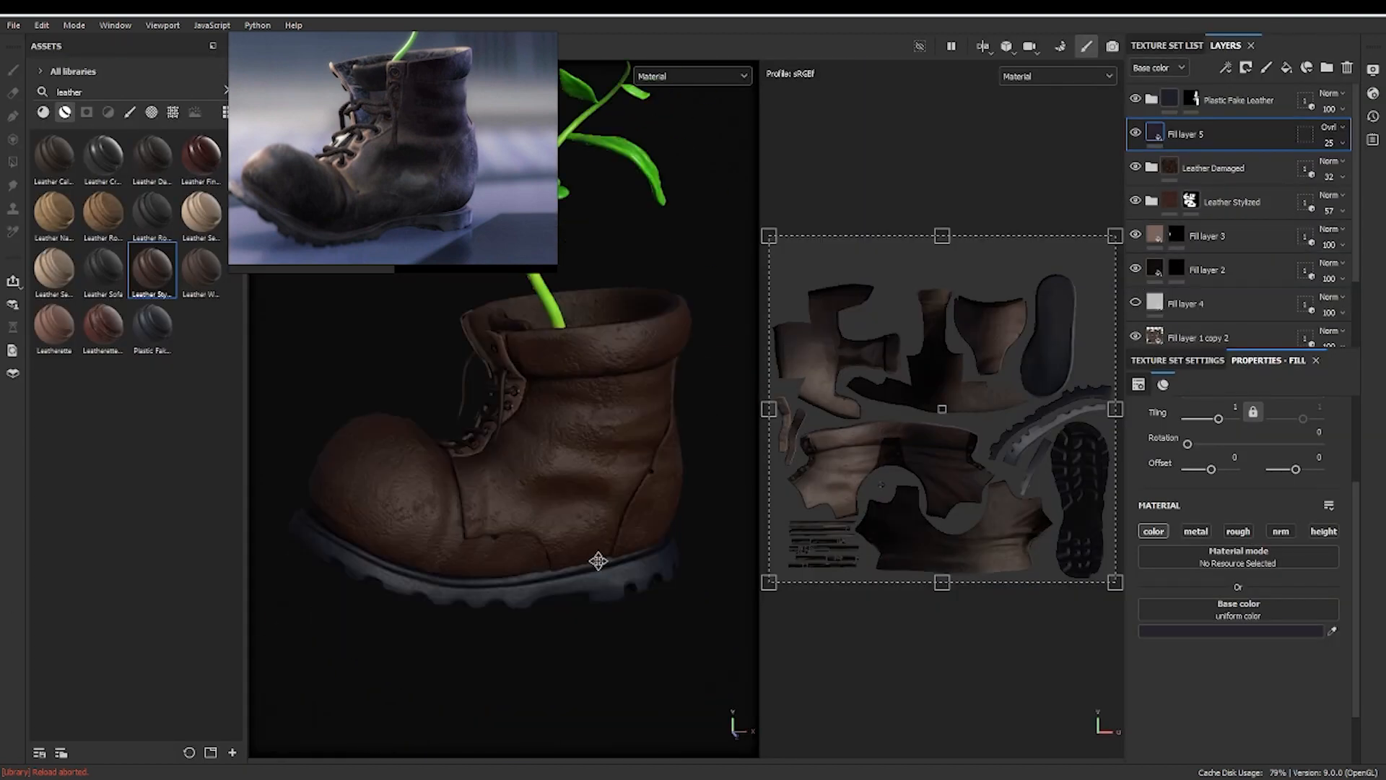
- Expand the Leather Damaged group and set the height opacity of its Leather Pattern layer to 8
left_click(1135, 236)
left_click(1151, 170)
left_click(1335, 280)
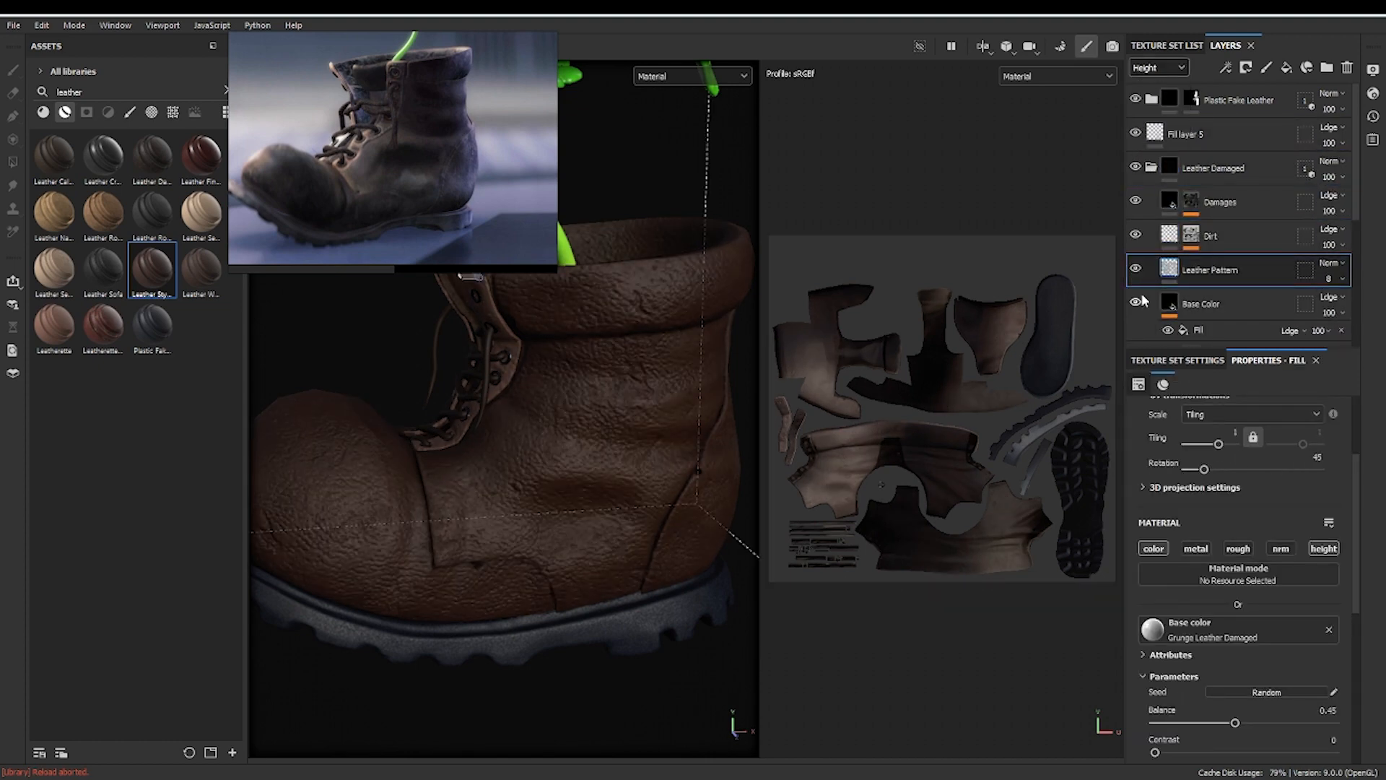
- Lower the height opacity of the Damages layer and collapse the Leather Damaged group
scroll(1142, 301, "down", 1)
left_click(1136, 158)
left_click(1341, 168)
left_click(1322, 189)
left_click(1341, 167)
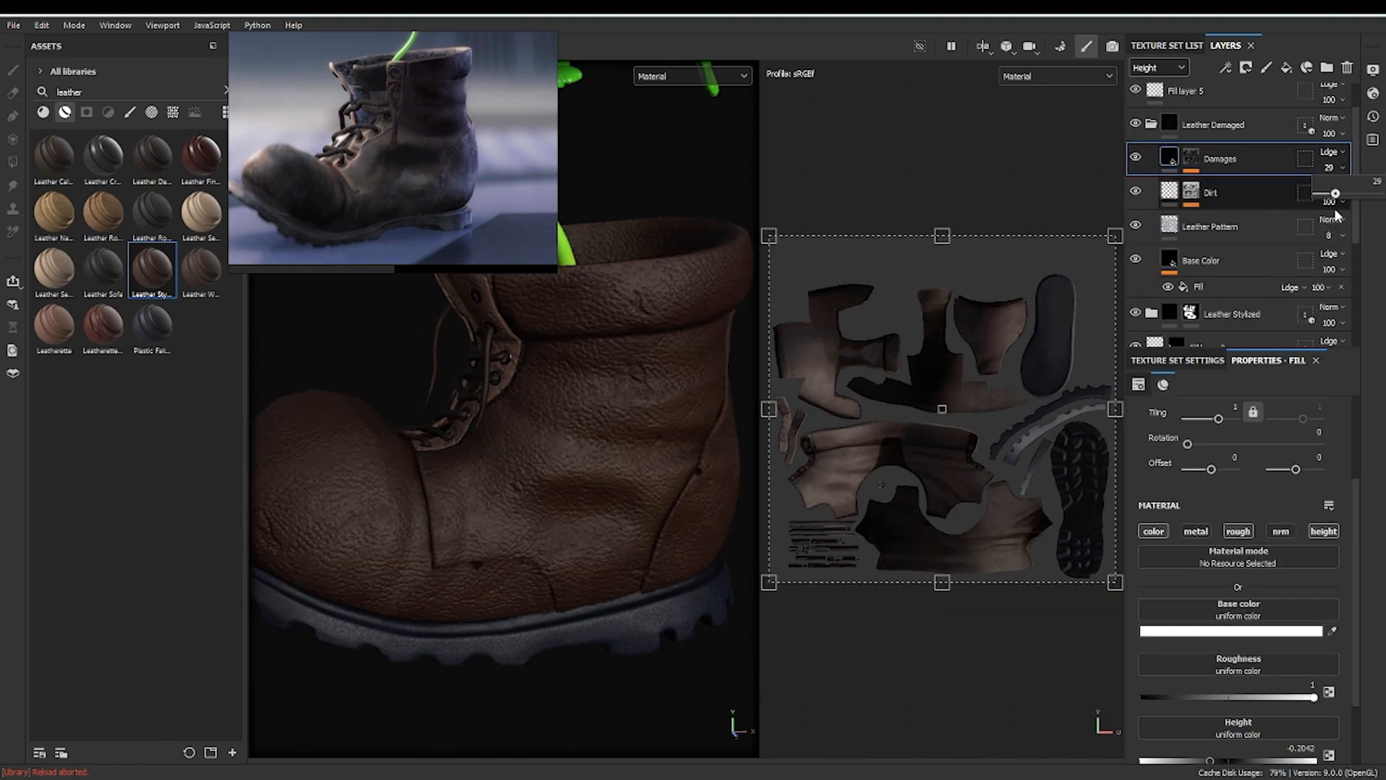
left_click_drag(1376, 184, 1311, 185)
left_click(1195, 228)
scroll(1292, 253, "up", 1)
left_click_drag(613, 491, 588, 514, "alt")
left_click(1151, 167)
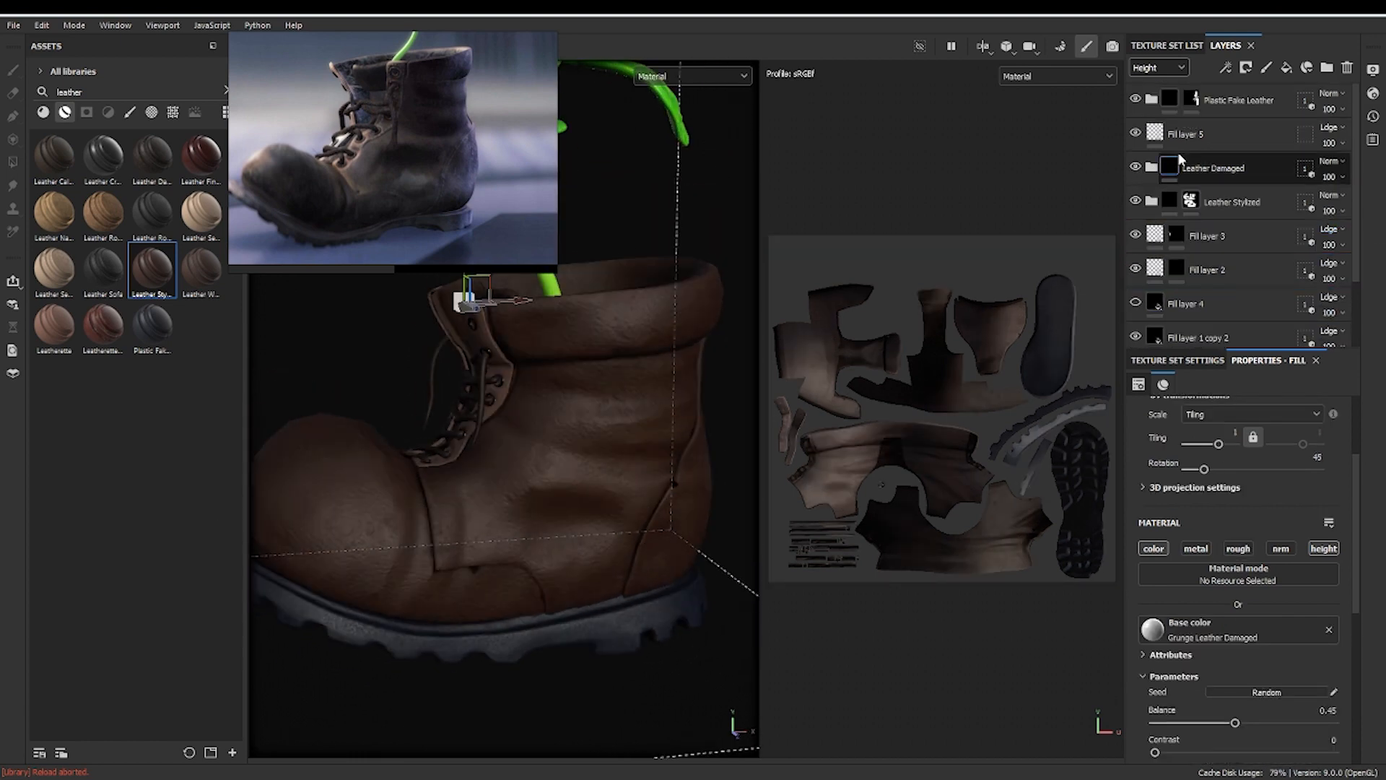
- Sample a brown base color for Fill layer 5 copy 1 and keep it in Overlay blending at 39 opacity
left_click(1332, 632)
left_click(578, 346)
left_click(1333, 128)
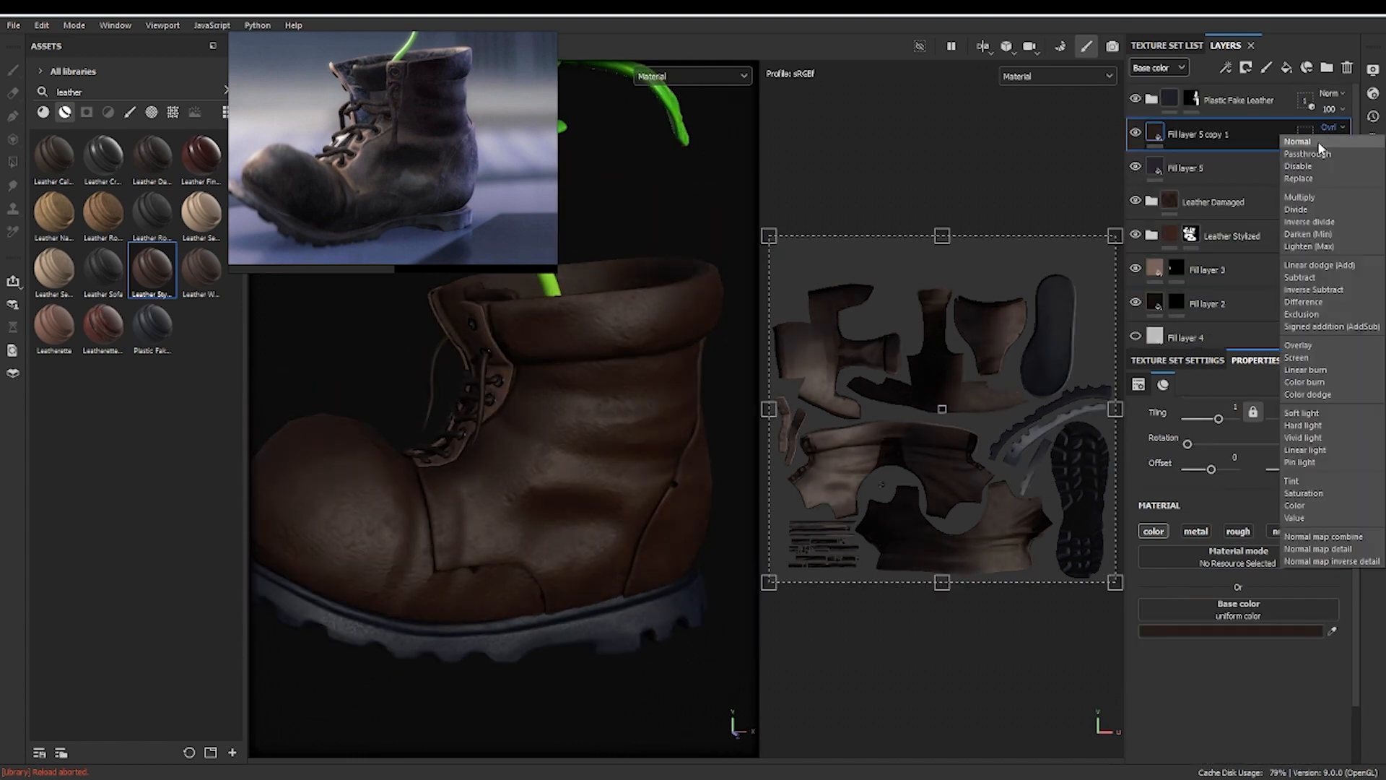
left_click(1321, 143)
left_click(1341, 143)
left_click_drag(1324, 170, 1346, 170)
- Give Fill layer 5 copy 1 geometry and black masks, fill the boot leather parts into the black mask, and return to the Paint tool
left_click(1305, 134)
right_click(1256, 135)
left_click(1233, 28)
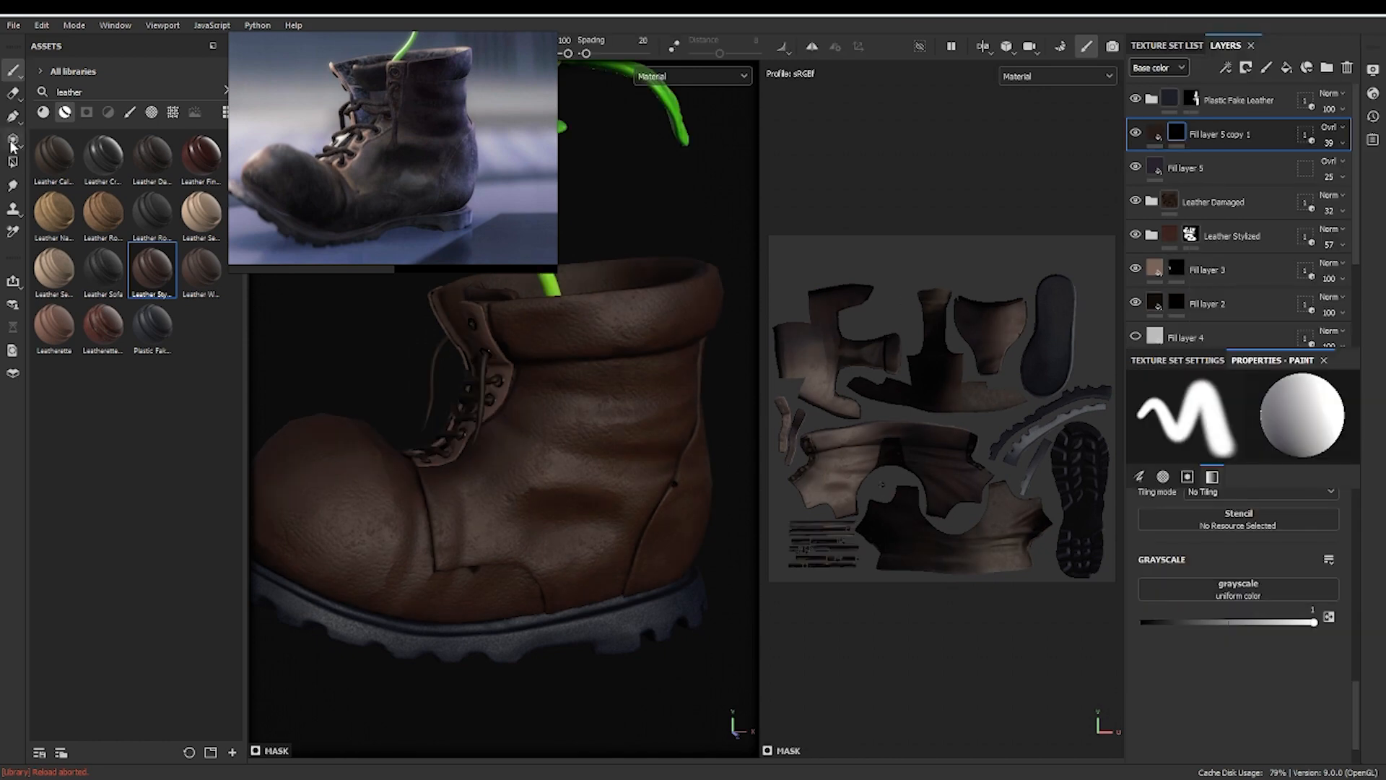
left_click(13, 162)
left_click(676, 489)
mouse_move(414, 563)
left_mouse_down("alt")
mouse_move(182, 442)
mouse_move(404, 491)
left_mouse_up("alt")
left_click(13, 70)
- Lower the opacity of the Plastic Fake Leather layer to 52
mouse_move(578, 548)
right_mouse_down("alt")
mouse_move(599, 621)
mouse_move(625, 584)
right_mouse_up("alt")
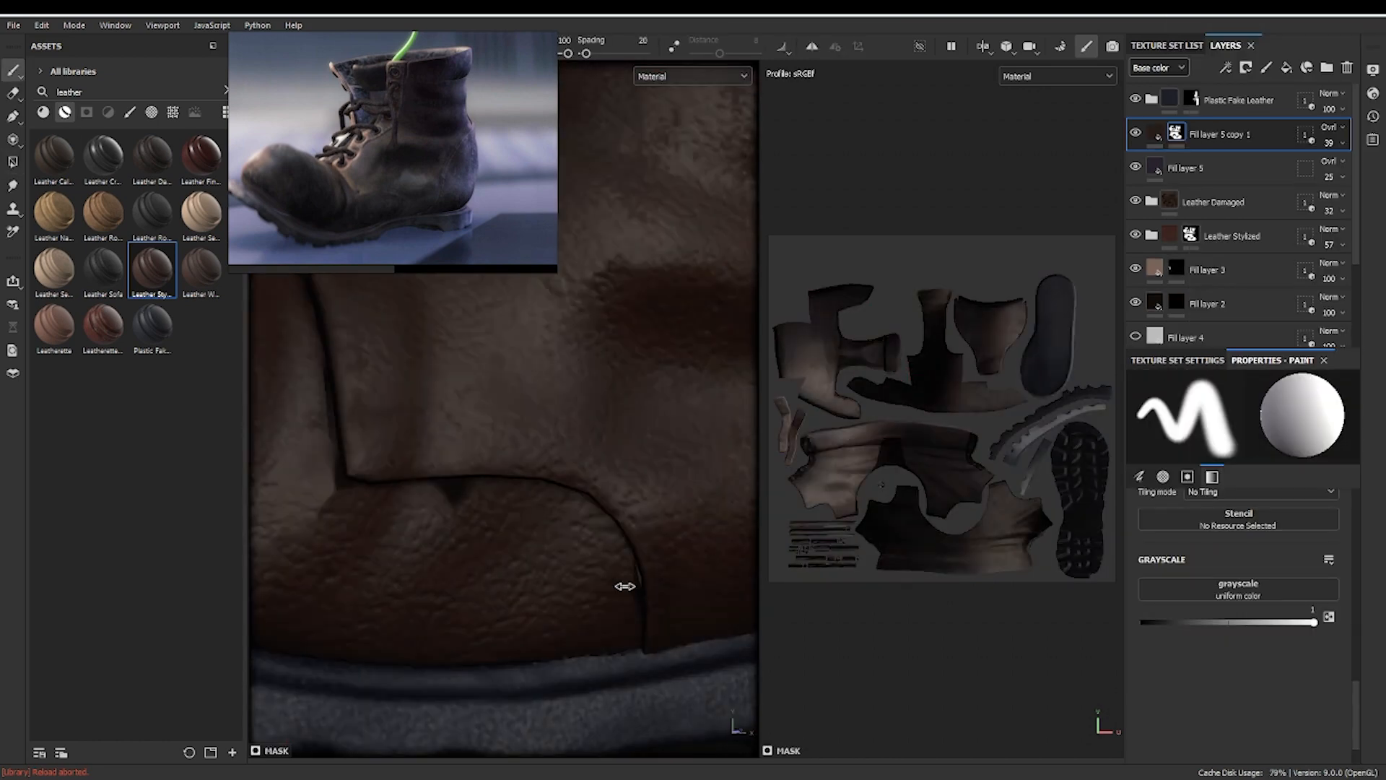
left_click_drag(625, 584, 577, 556, "alt")
right_click_drag(607, 505, 563, 448, "alt")
left_click(1332, 110)
- Add a fill layer above Plastic Fake Leather and restrict its geometry mask to BootLaces_low
right_click_drag(635, 418, 330, 526, "alt")
left_click(1257, 101)
left_click(1286, 68)
left_click(1306, 100)
left_click(1137, 431)
right_click_drag(577, 462, 592, 491, "alt")
left_click(1137, 447)
left_click(1137, 465)
left_click(1137, 430)
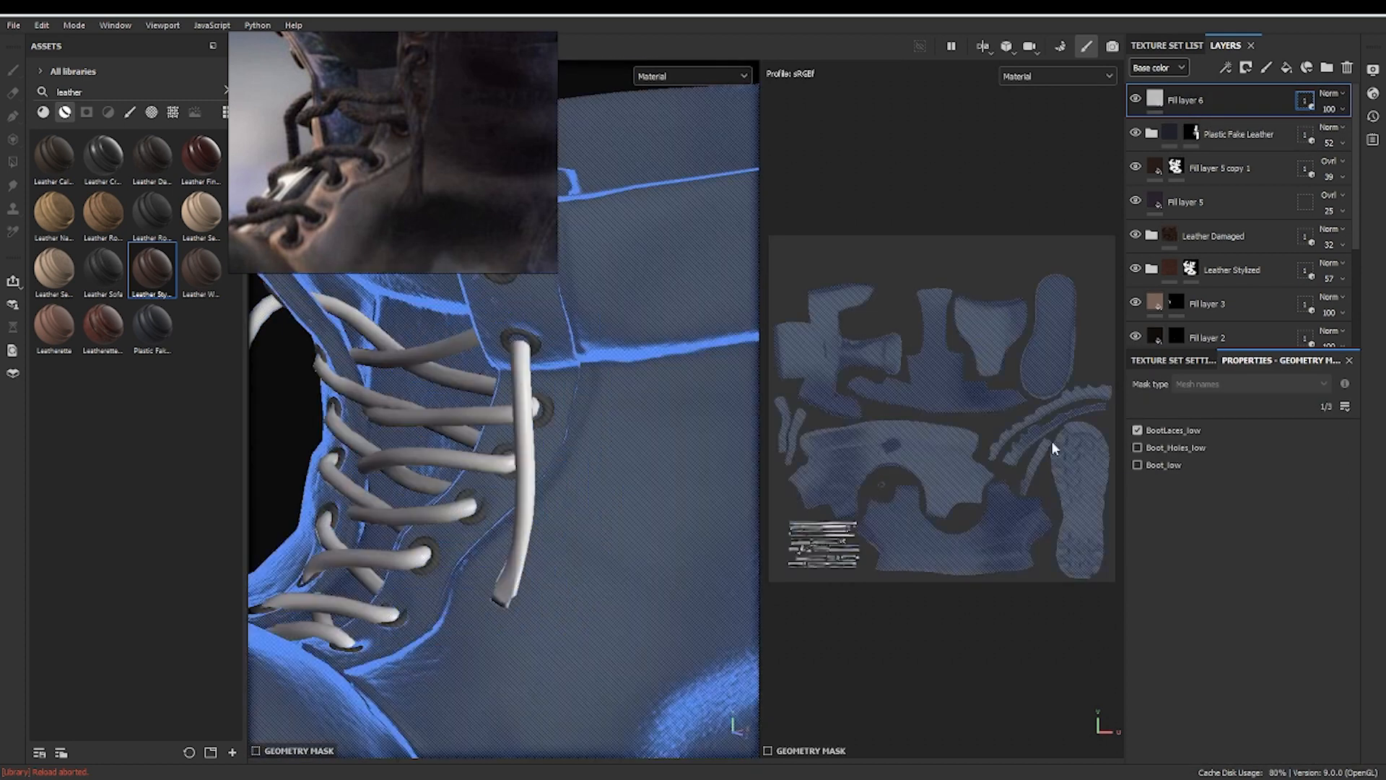
- Sample a dark base color for the laces' fill layer from the reference image
left_click(1155, 99)
left_click(1331, 633)
left_click(421, 163)
left_click(1232, 587)
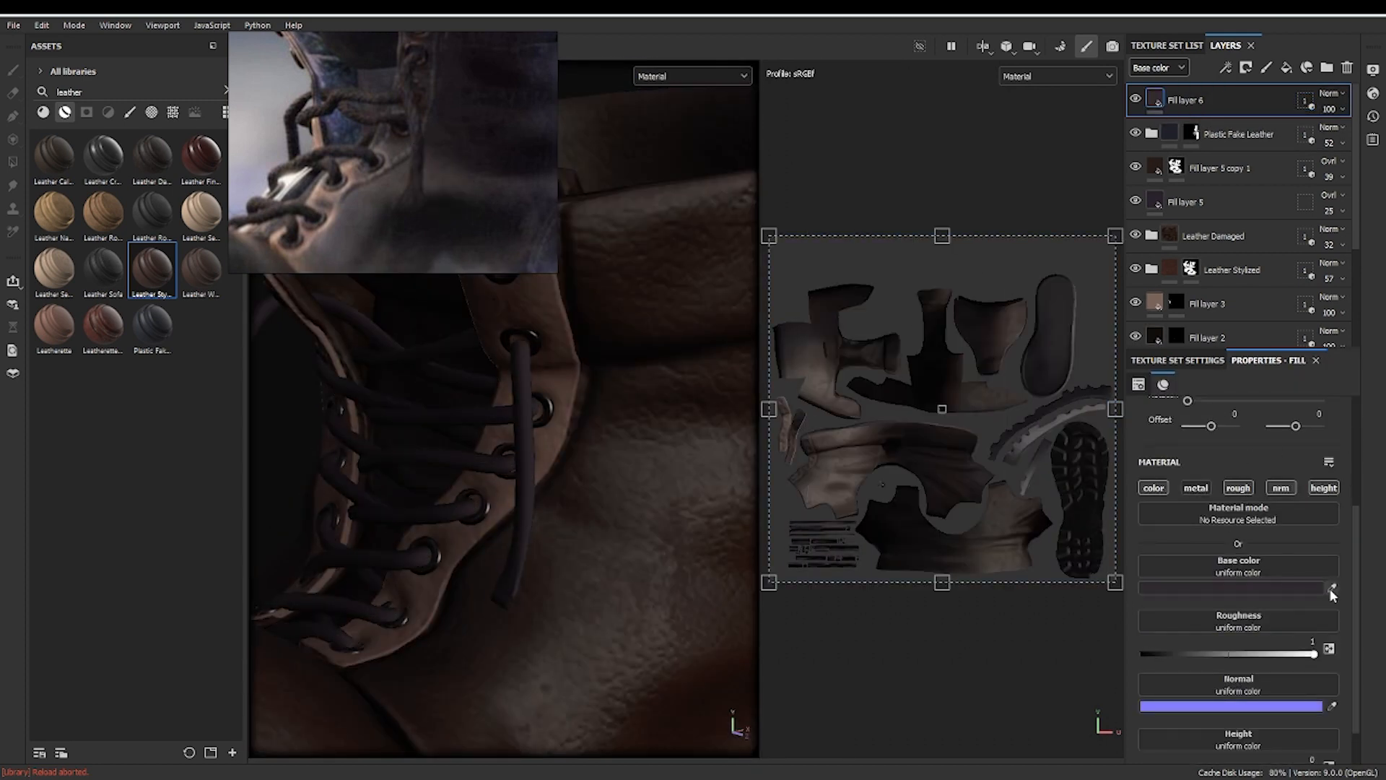
left_click(692, 475)
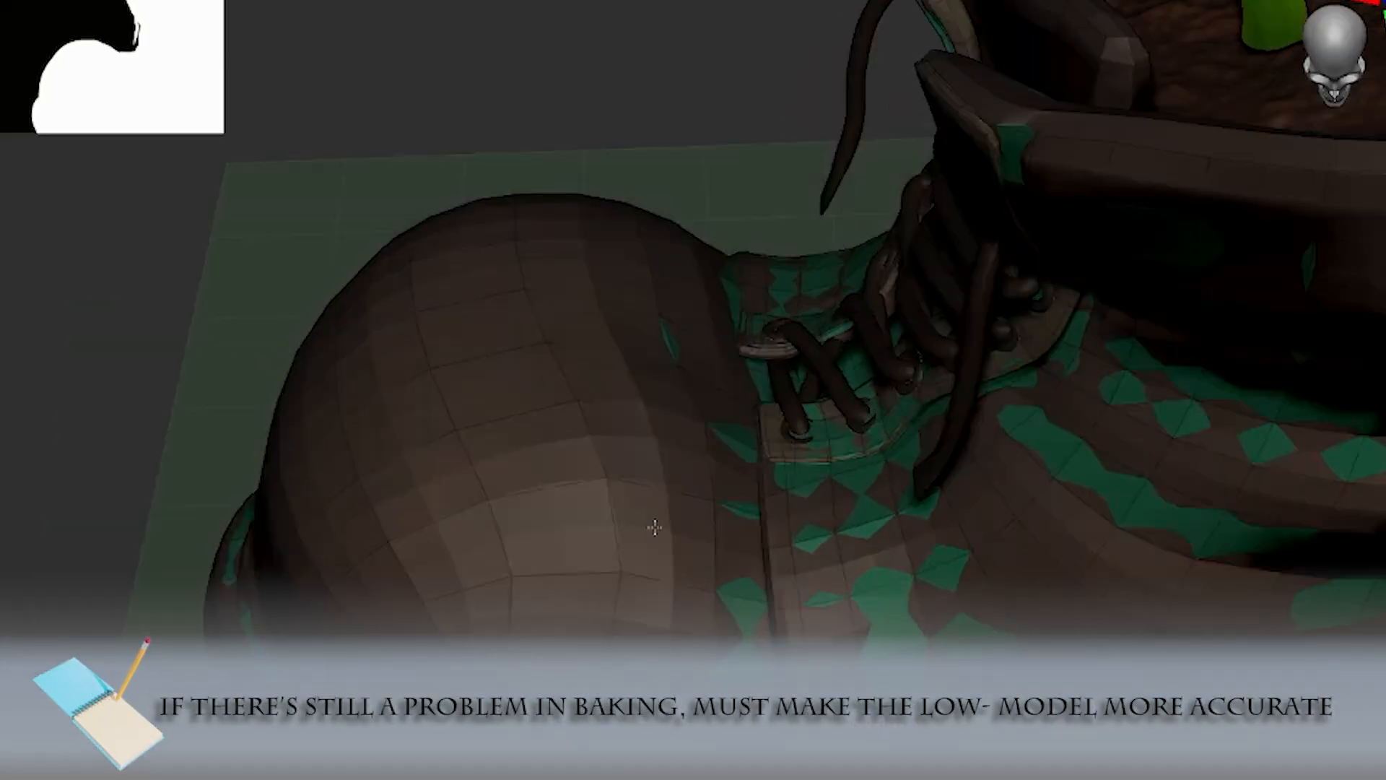
key("s")
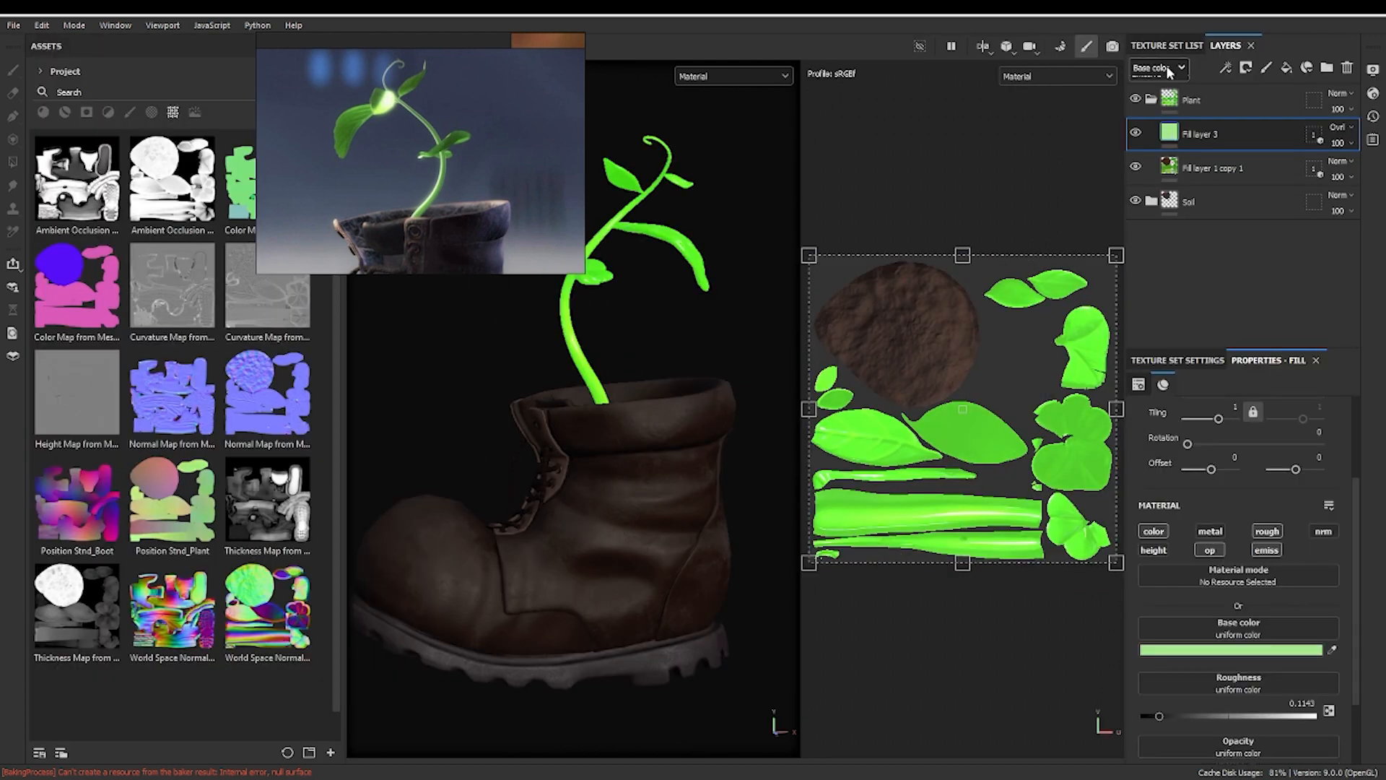
- Dull the base color of the plant's Fill layer 3 to grayish green and set it to Normal blending at 64 opacity
scroll(1251, 592, "up", 1)
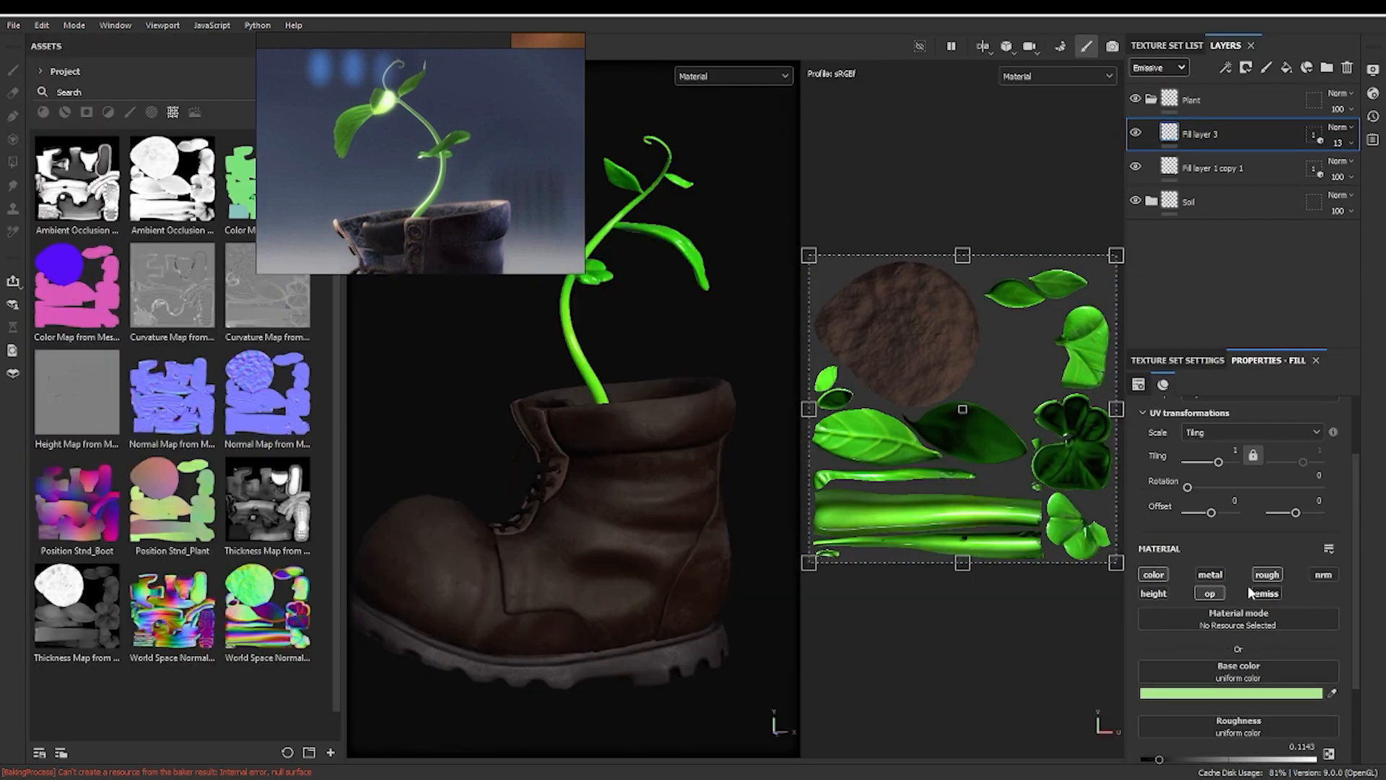
left_click(1188, 693)
left_click(888, 204)
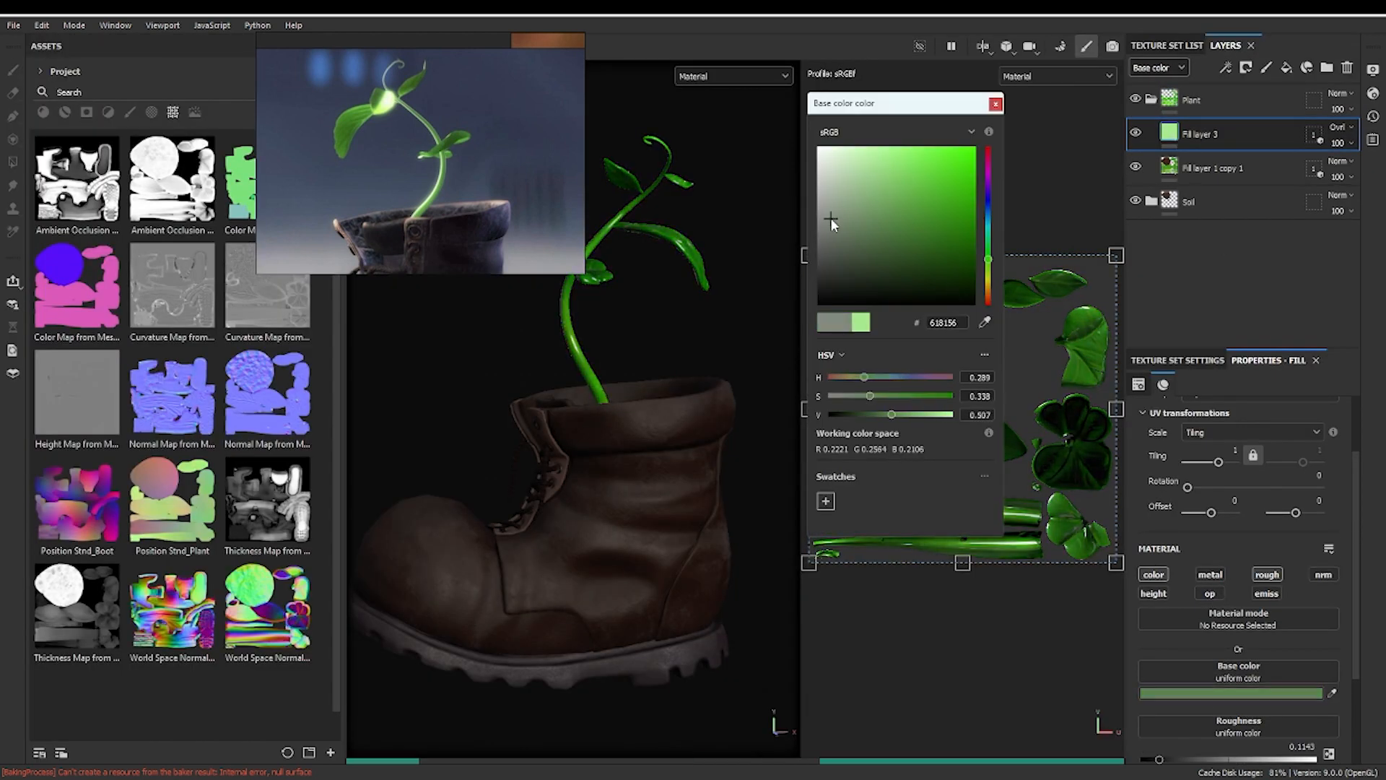
left_click(995, 104)
left_click(1338, 127)
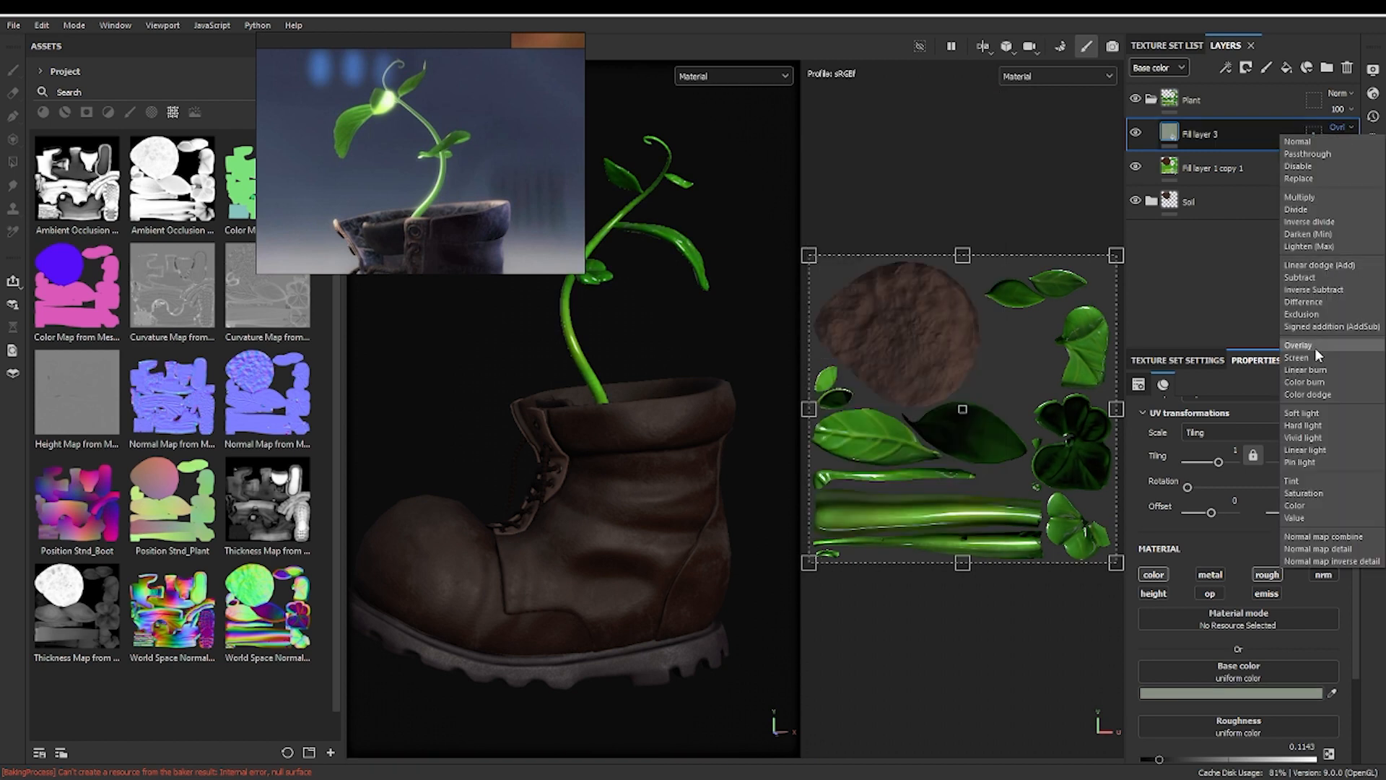
left_click(1300, 190)
left_click_drag(1337, 142, 1331, 173)
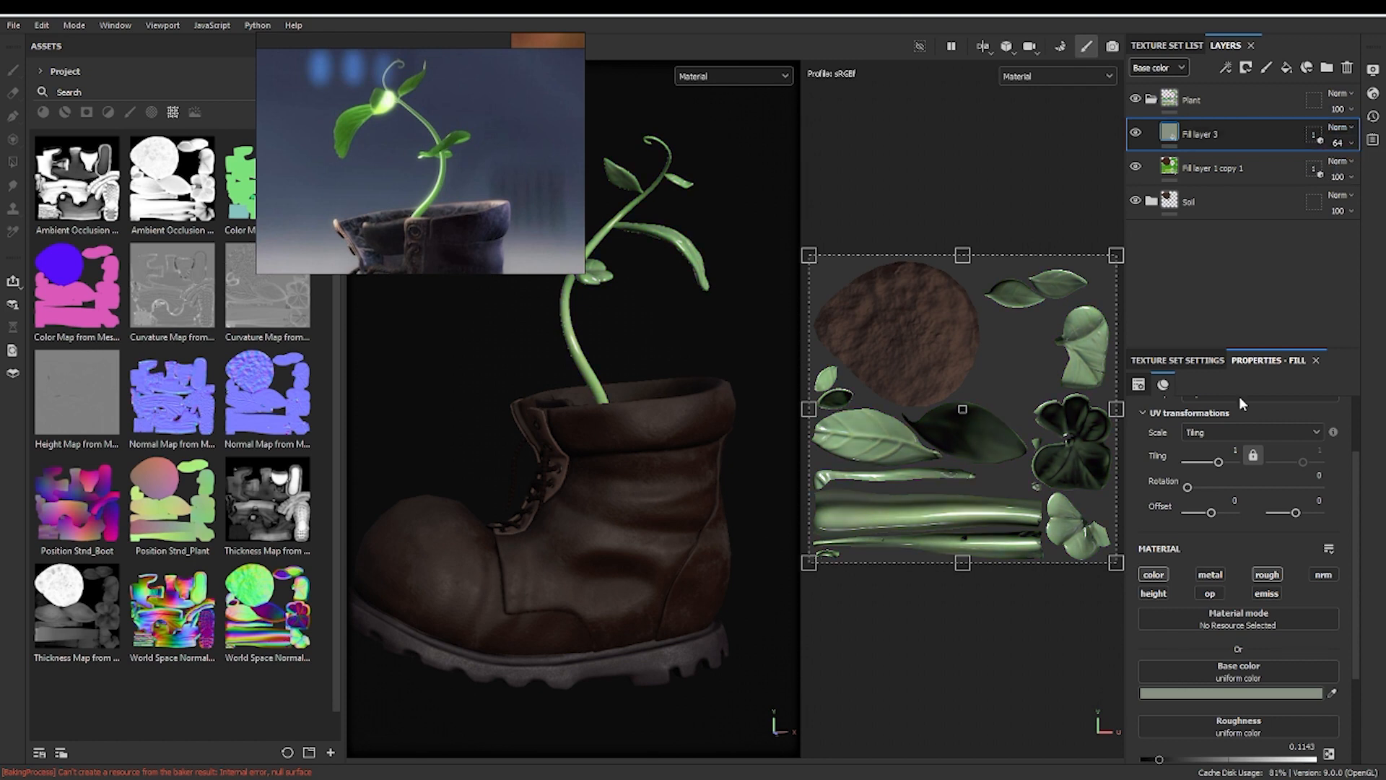
- Change Fill layer 3's base color to a more saturated green and lower its opacity to 50
left_click(1231, 693)
left_click(860, 162)
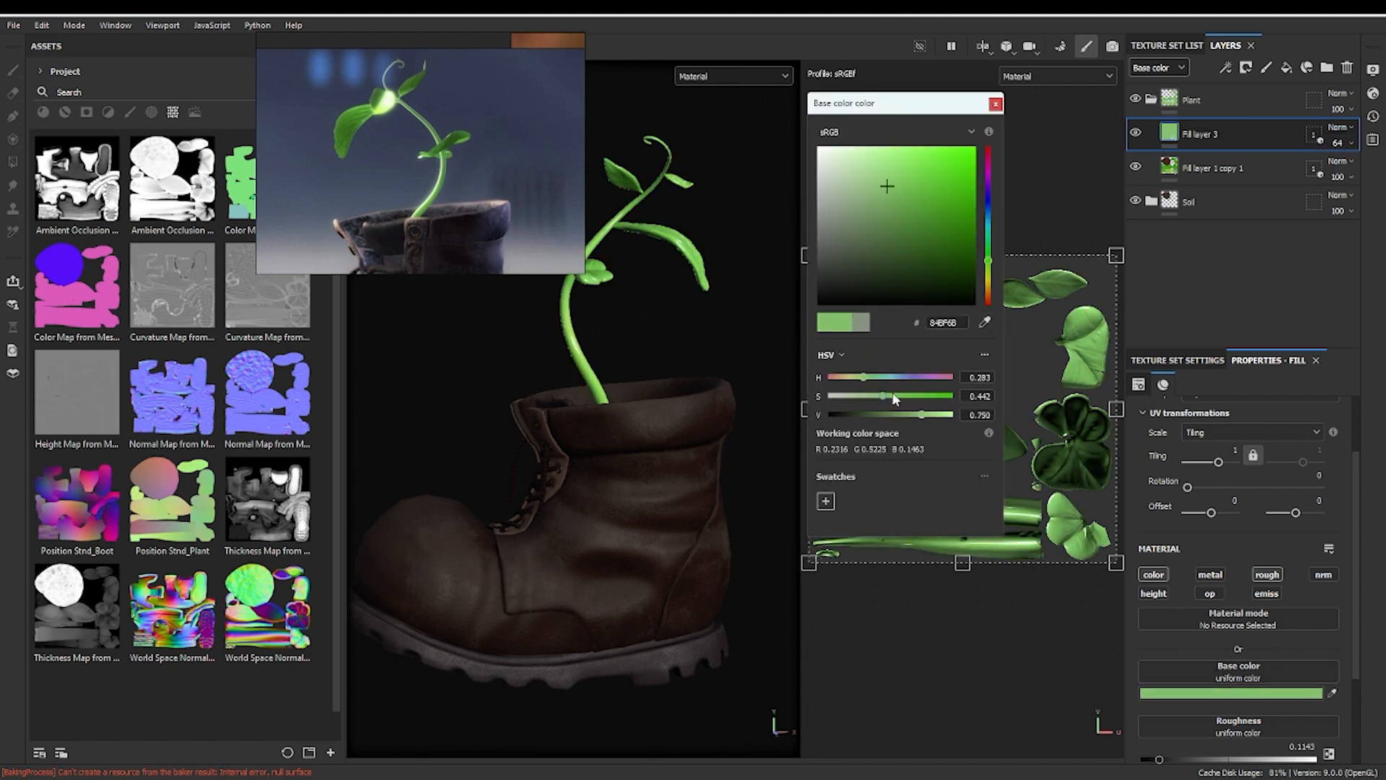
left_click(994, 107)
left_click_drag(1337, 142, 1327, 170)
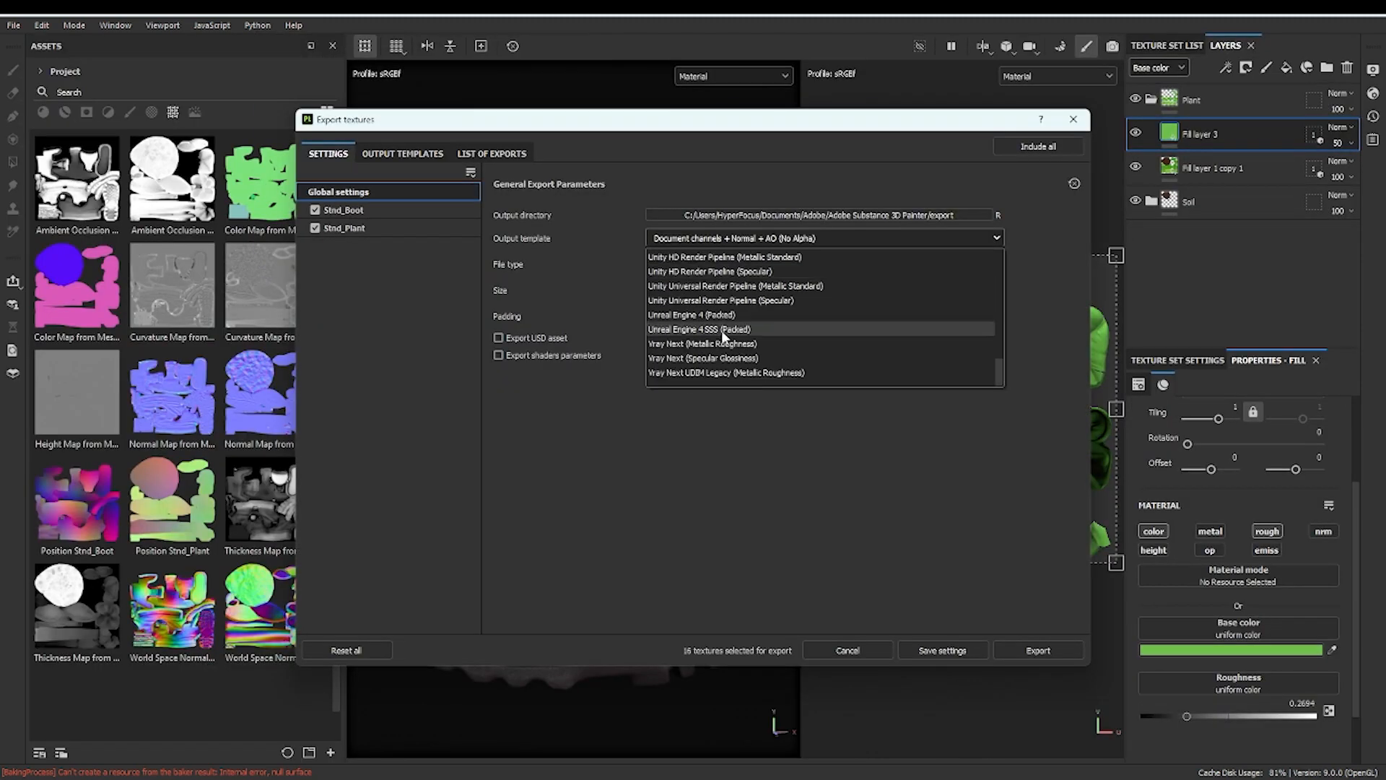
- Set the texture export template to Unreal Engine 4 SSS (Packed) and open the Stnd_Plant texture size for editing
left_click(715, 334)
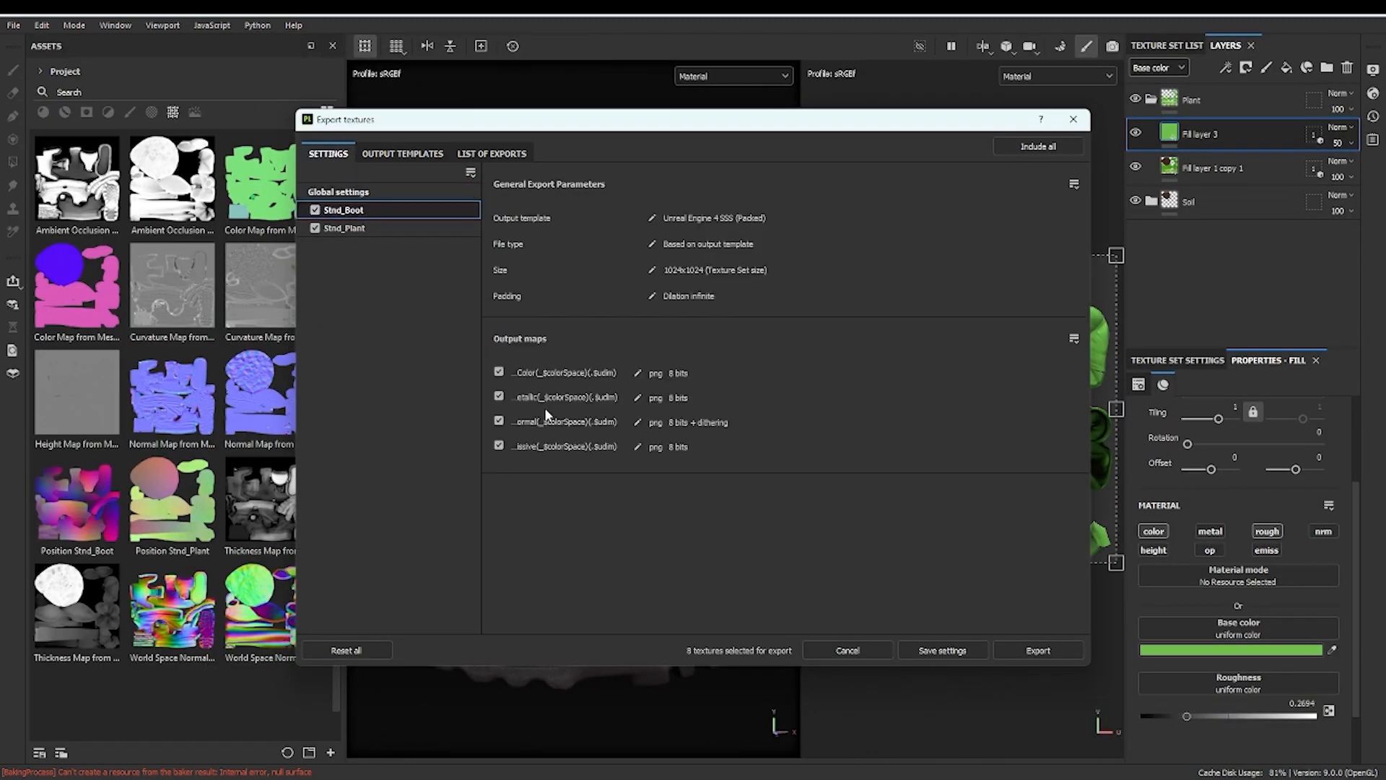
left_click(344, 228)
left_click(652, 270)
left_click(338, 192)
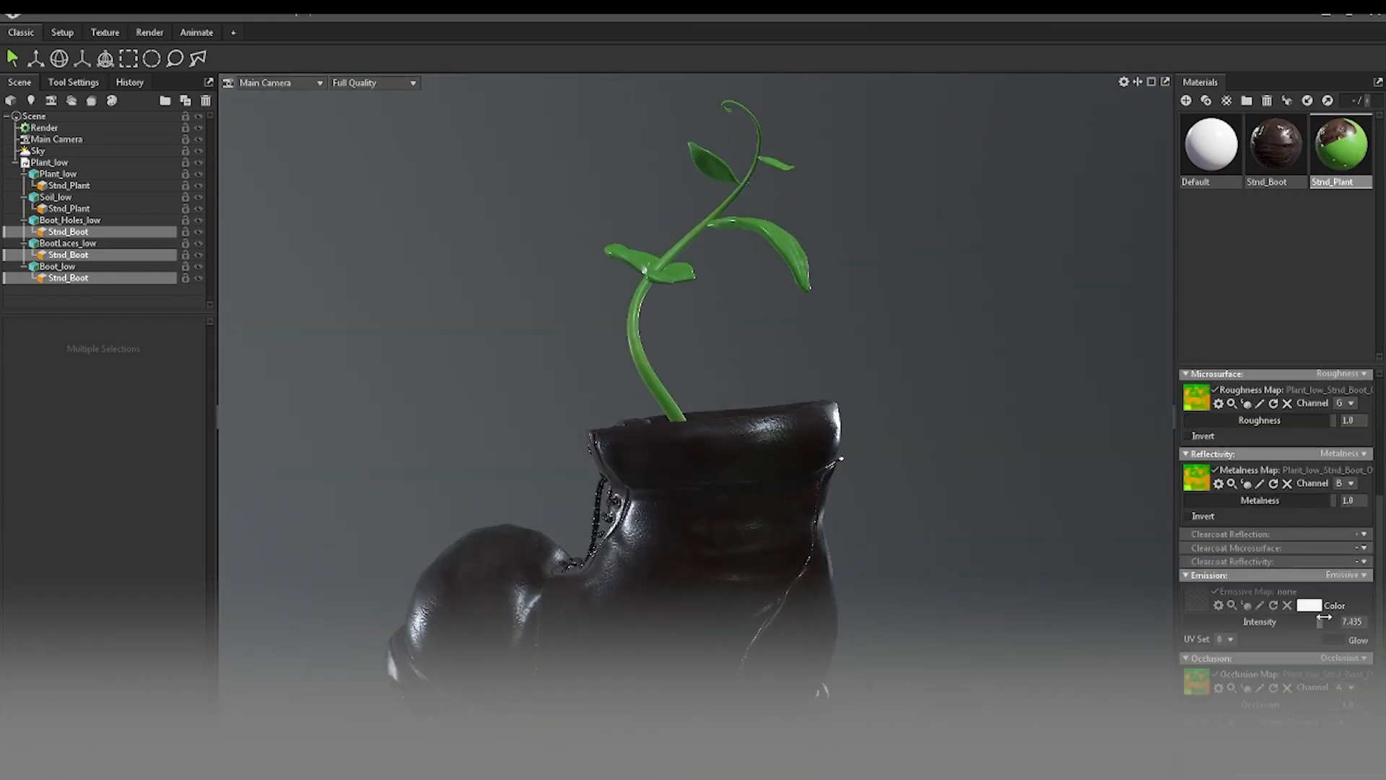
- Switch to Marmoset Toolbag and open the emission color of the Stnd_Plant material
left_click(1309, 605)
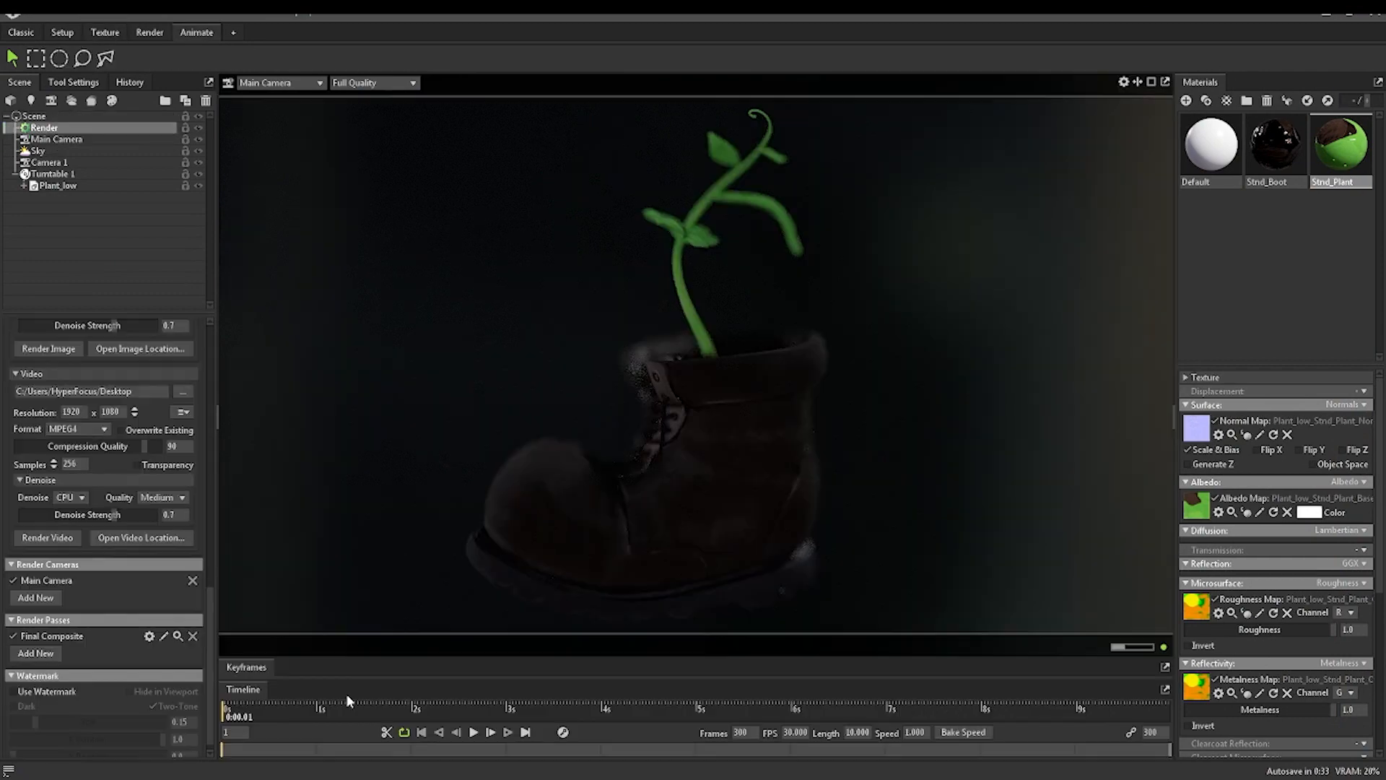
- Select the scene's Sky, browse the Skies library and apply the Alley Bikes sky
left_click(38, 151)
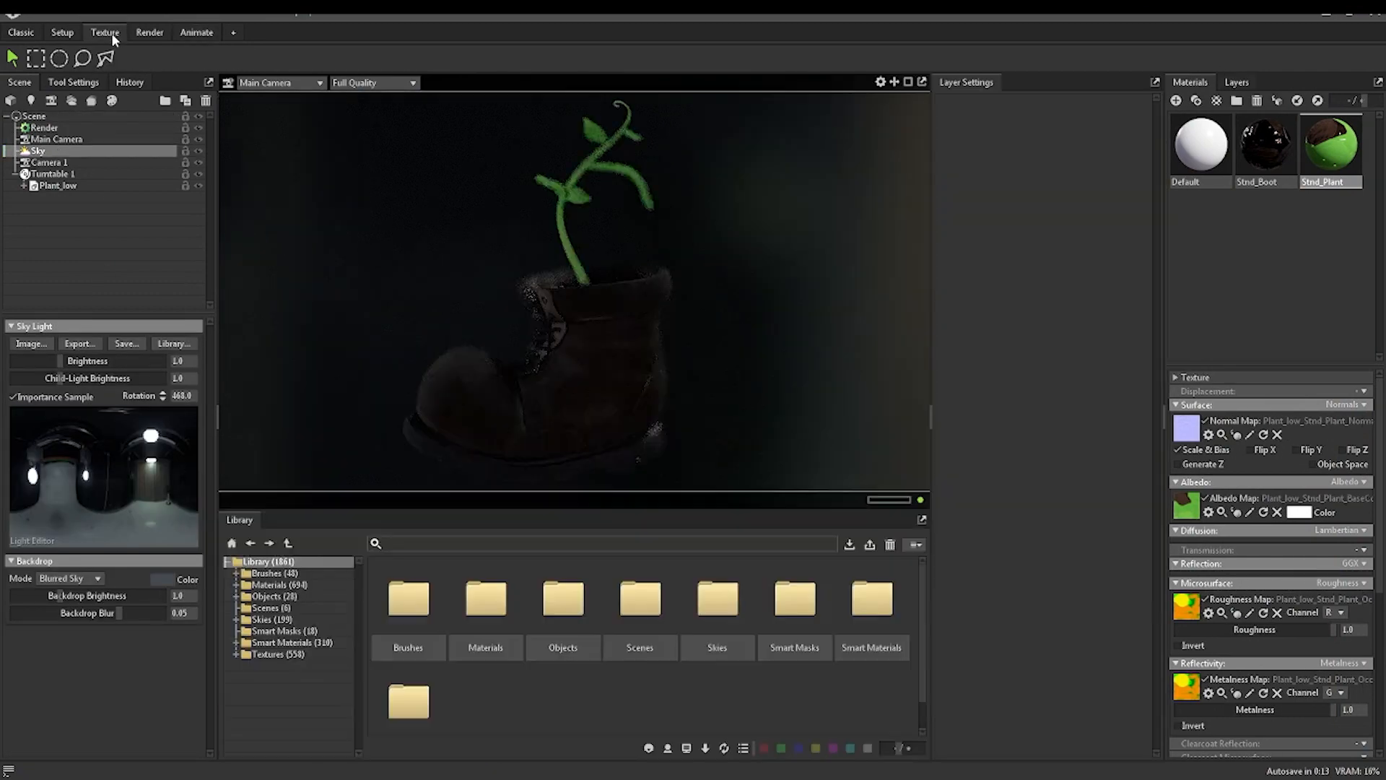
left_click(272, 620)
left_click(563, 599)
- Set the sky's backdrop mode to Color and switch the lighting to the Alley Highway sky
left_click(69, 578)
left_click(65, 641)
left_click(69, 578)
left_click(60, 591)
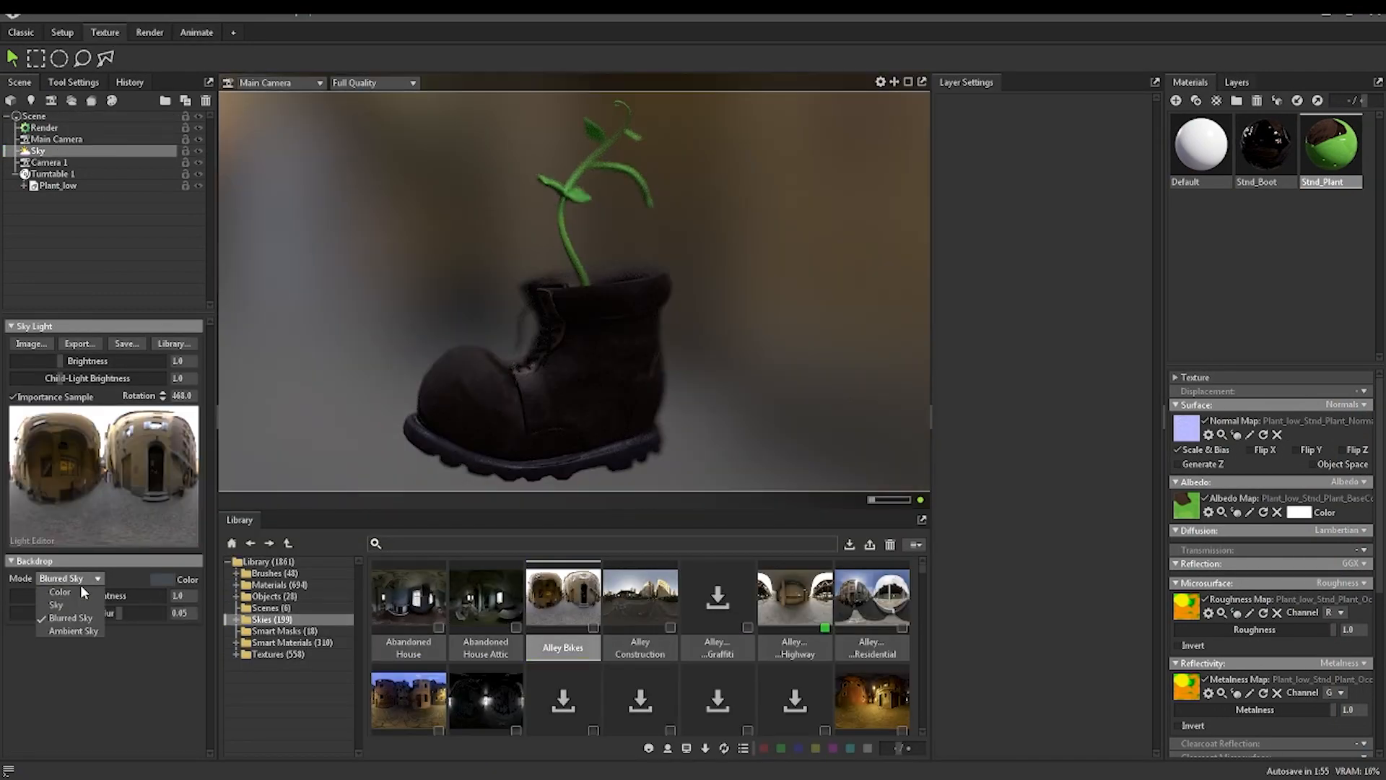
left_click(68, 578)
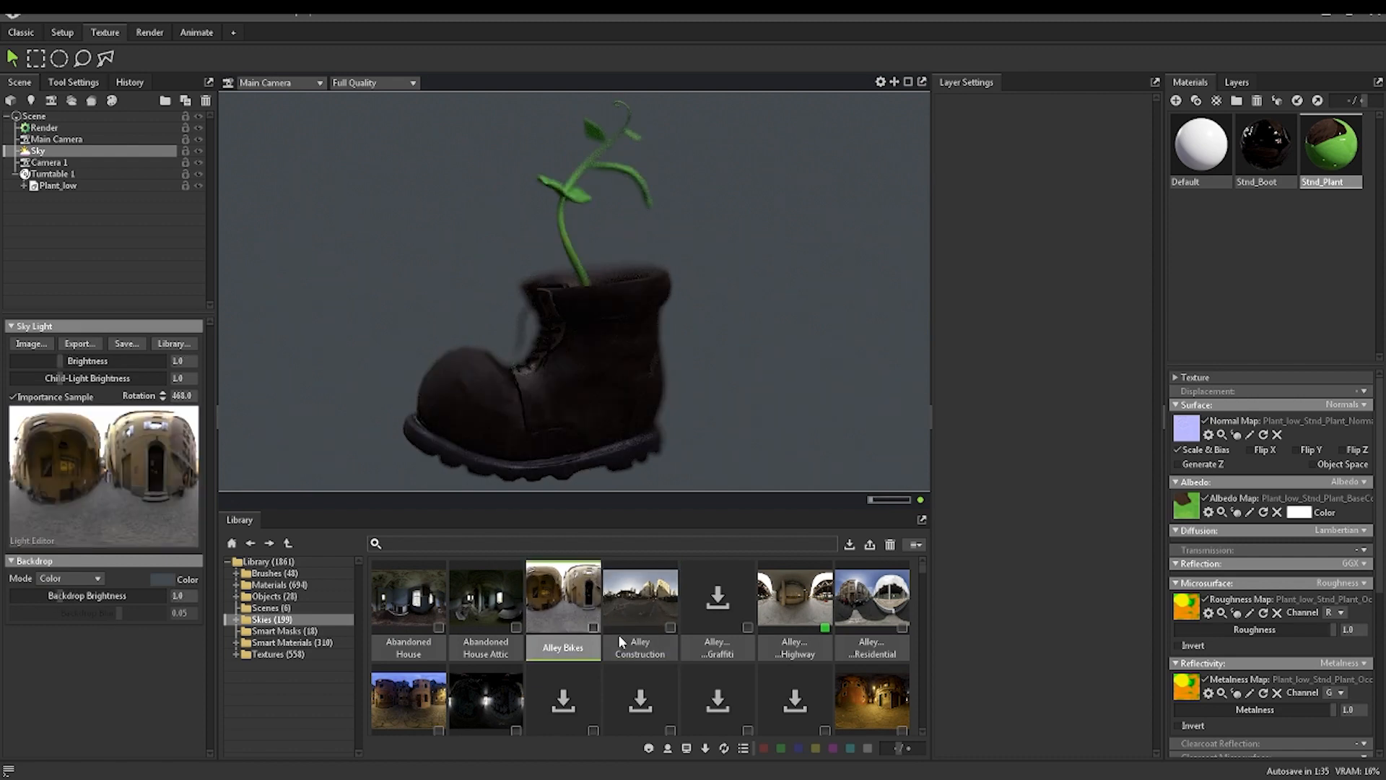
left_click(619, 593)
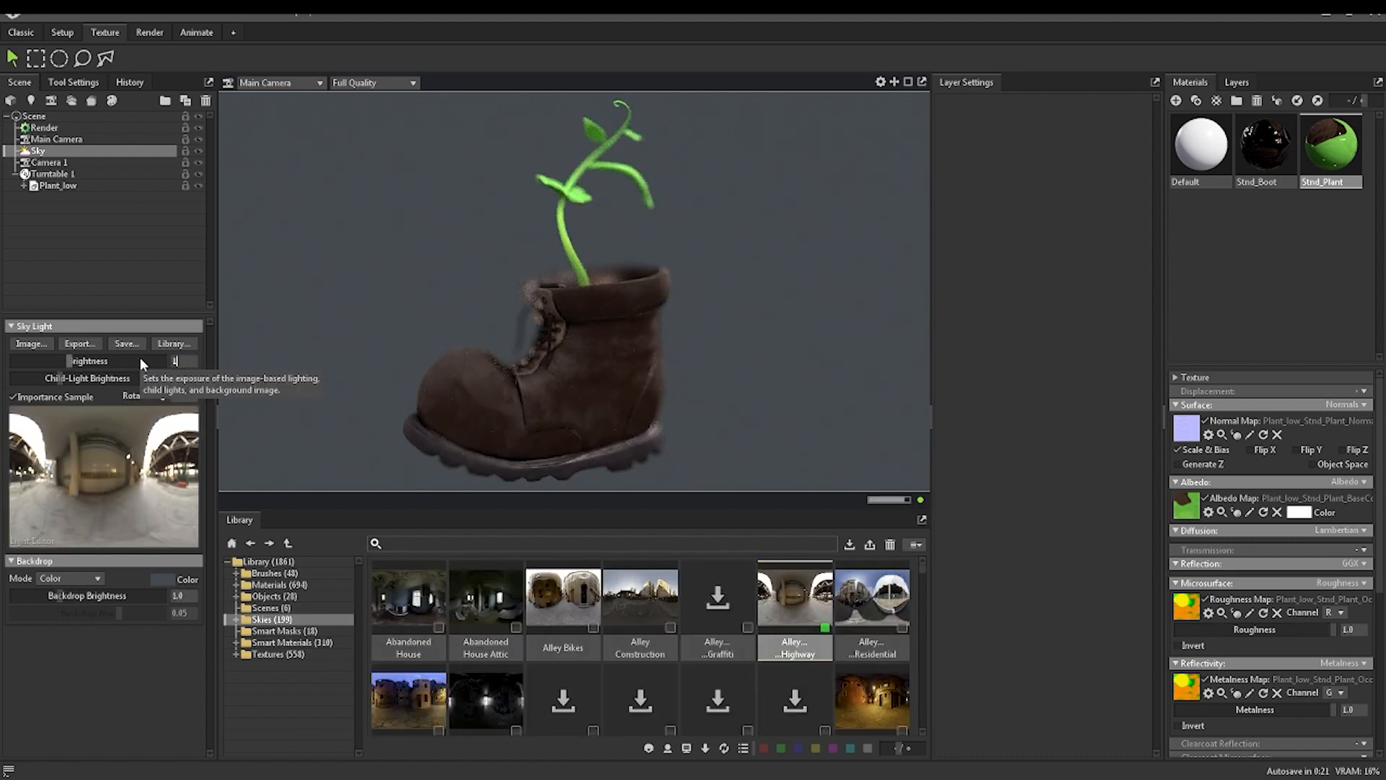
- Review the Main Camera's lens and focus settings and the Stnd_Plant material's emission settings
left_click(49, 162)
scroll(93, 518, "down", 5)
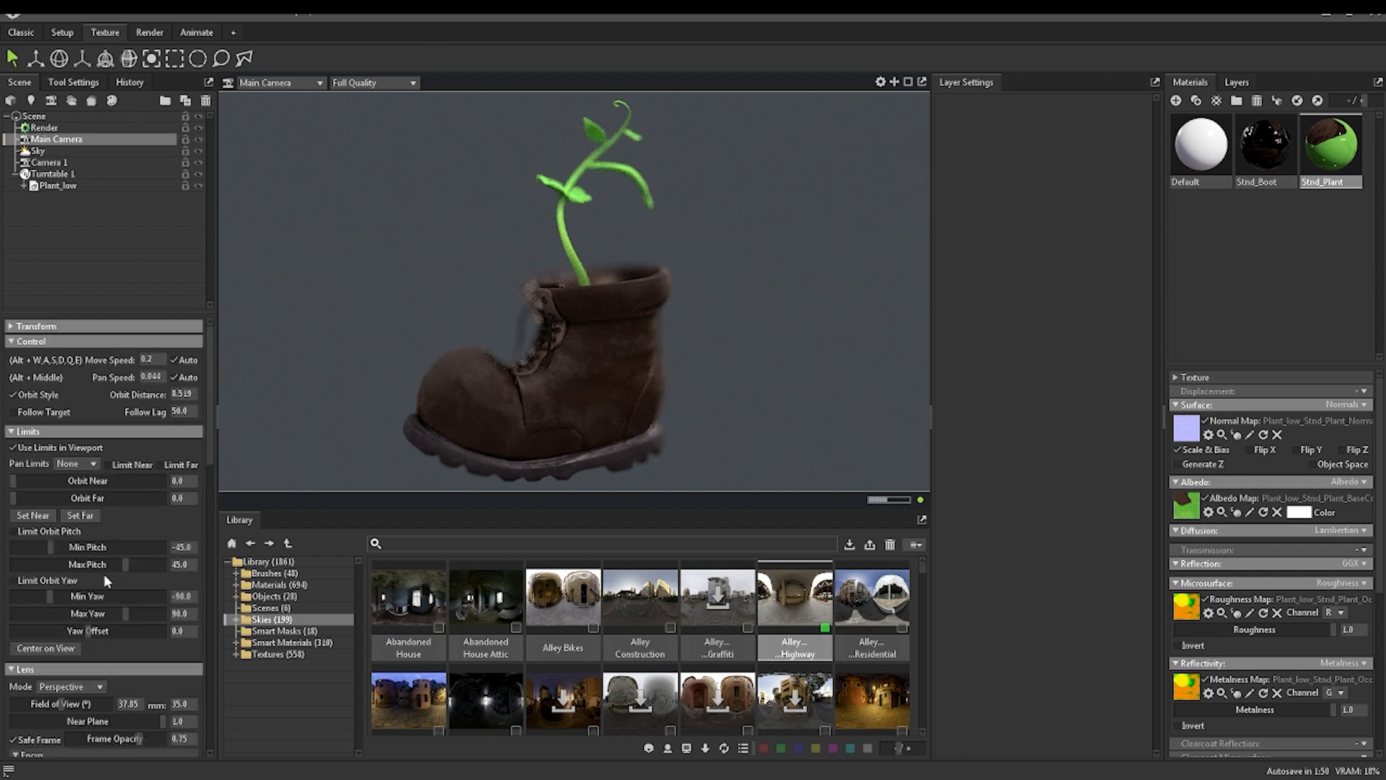
scroll(127, 594, "up", 2)
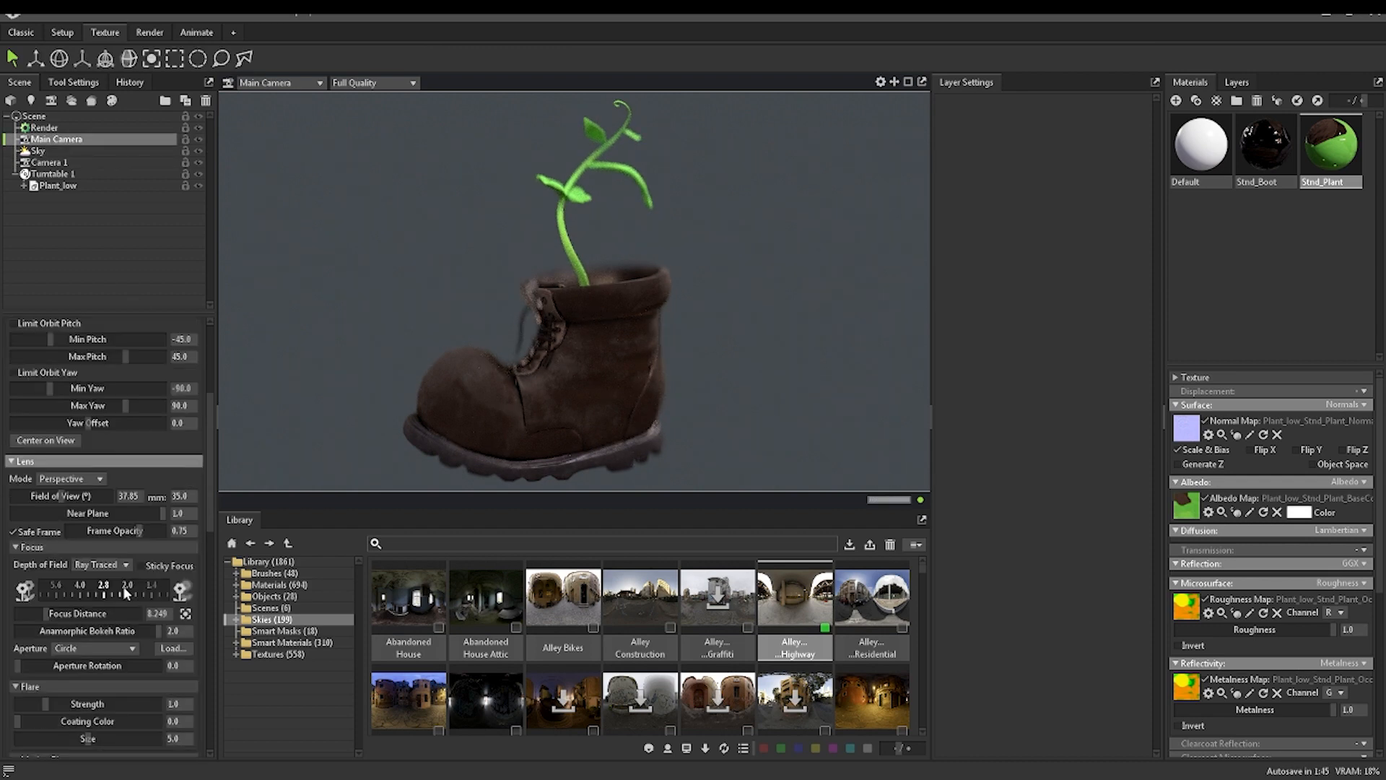
scroll(1289, 652, "down", 3)
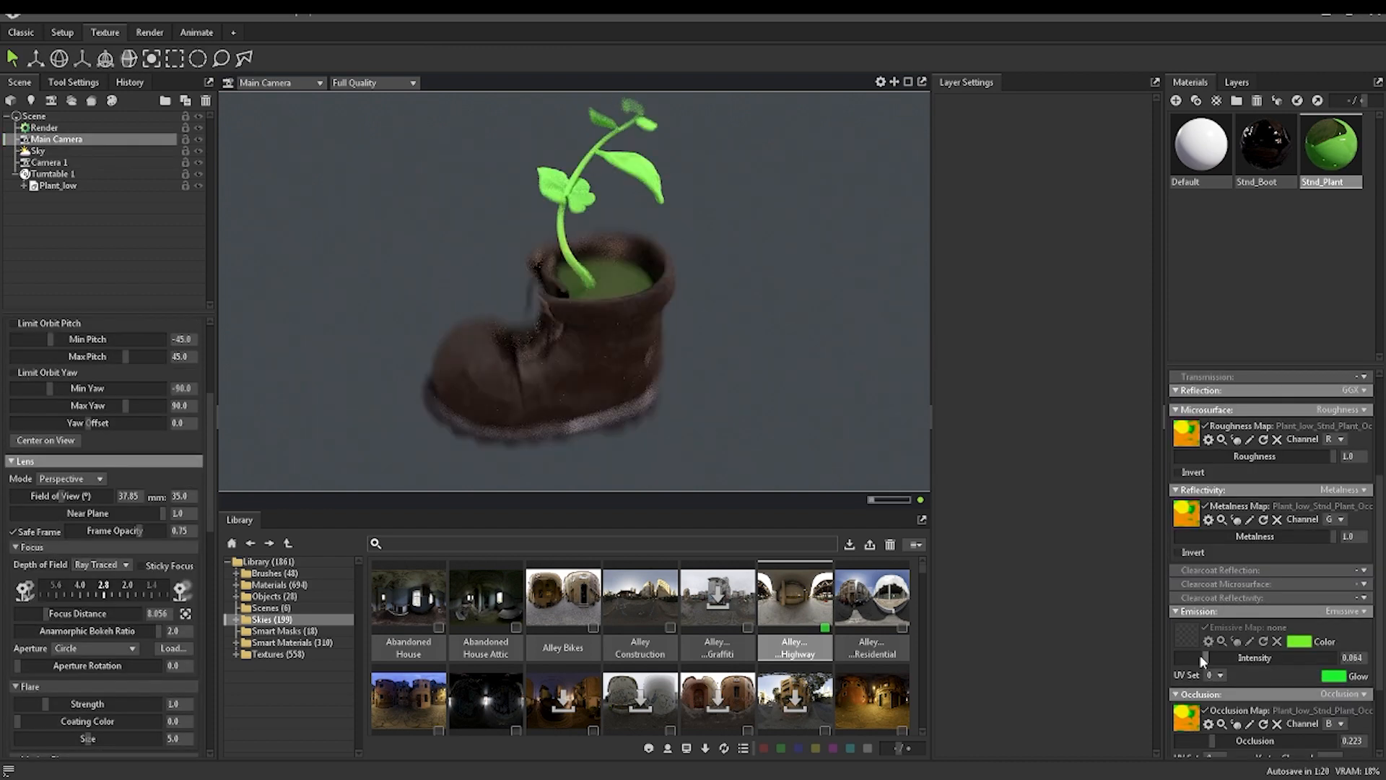
scroll(1200, 656, "down", 2)
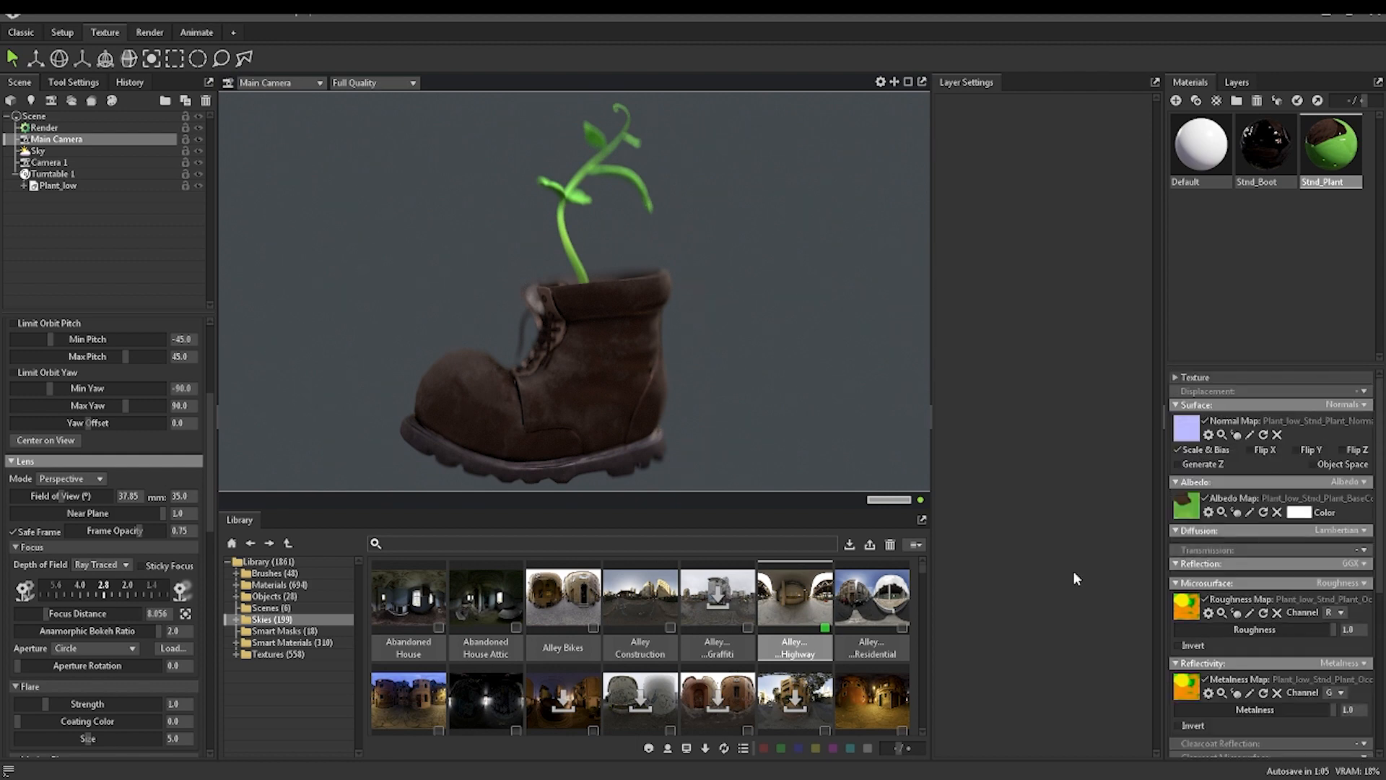